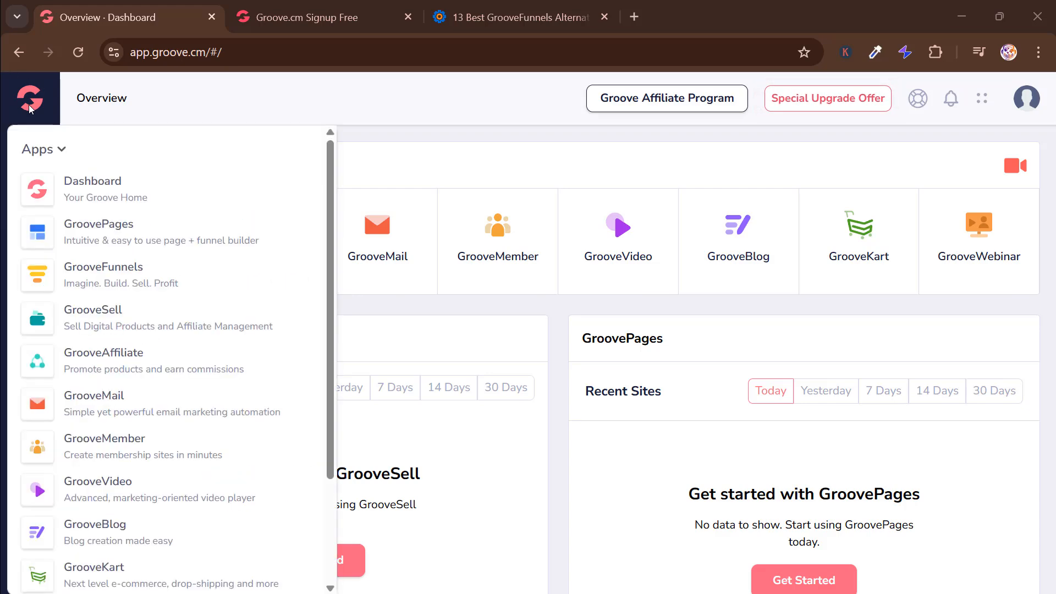
# - Open the Groove apps list and look through the available apps
pyautogui.moveTo(48, 101)
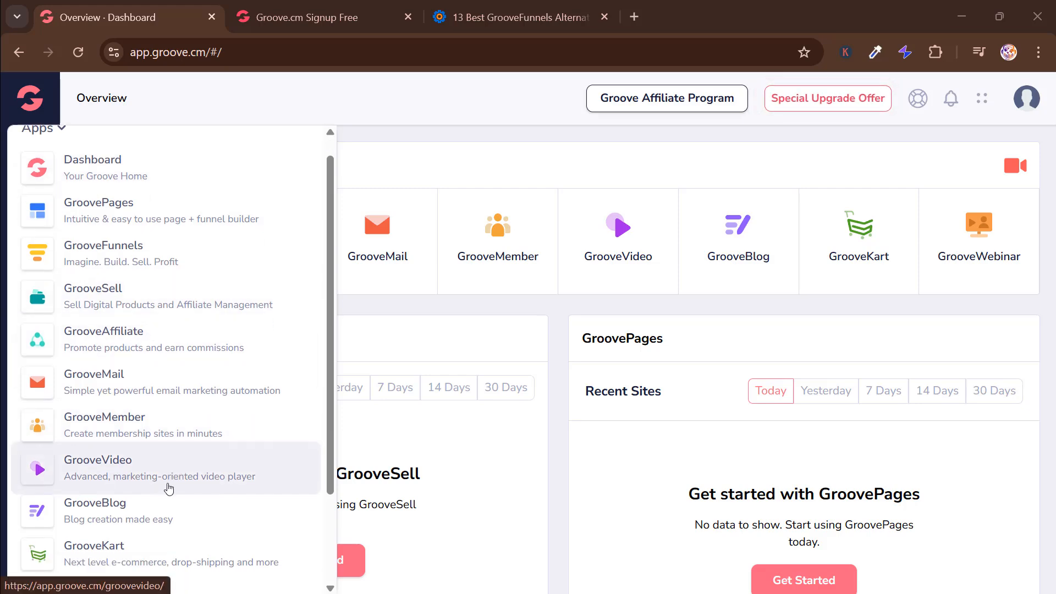
pyautogui.scroll(-3, 137, 488)
pyautogui.scroll(3, 123, 455)
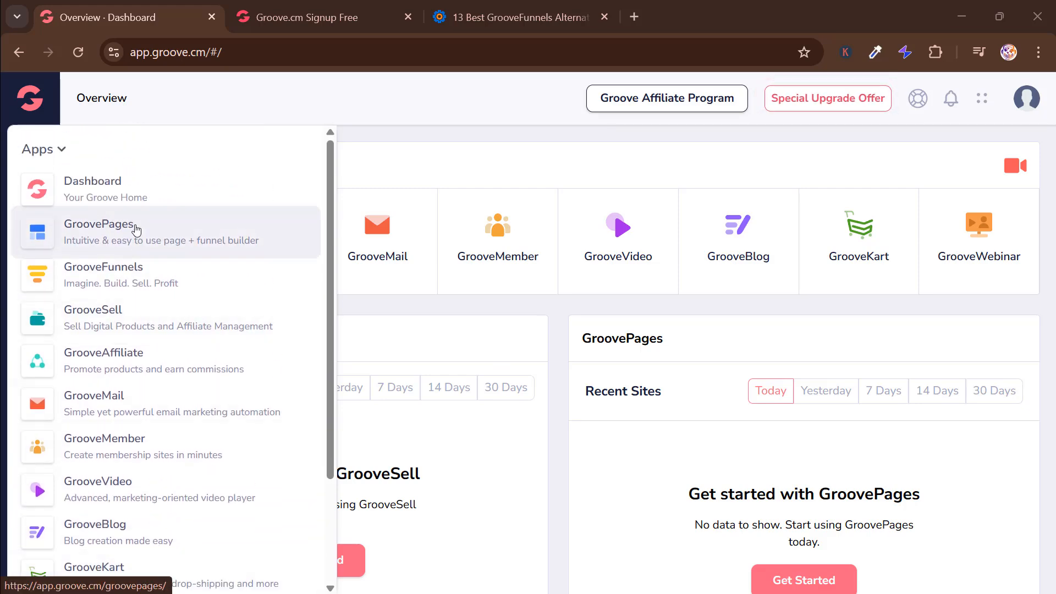
pyautogui.scroll(-3, 136, 237)
pyautogui.scroll(3, 148, 299)
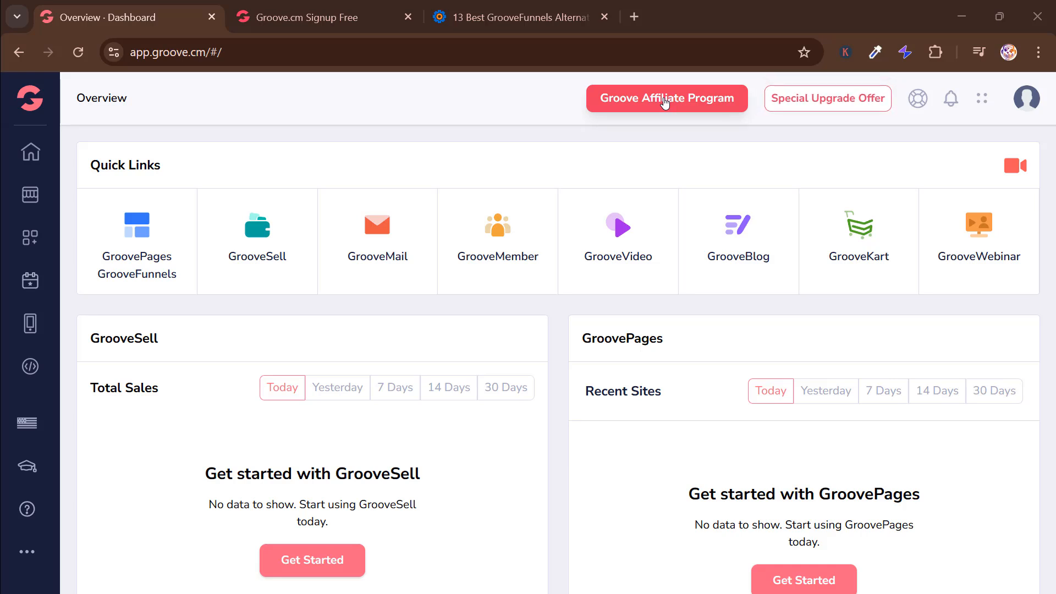
# - View the Special Upgrade Offer page and return to the dashboard overview
pyautogui.click(829, 104)
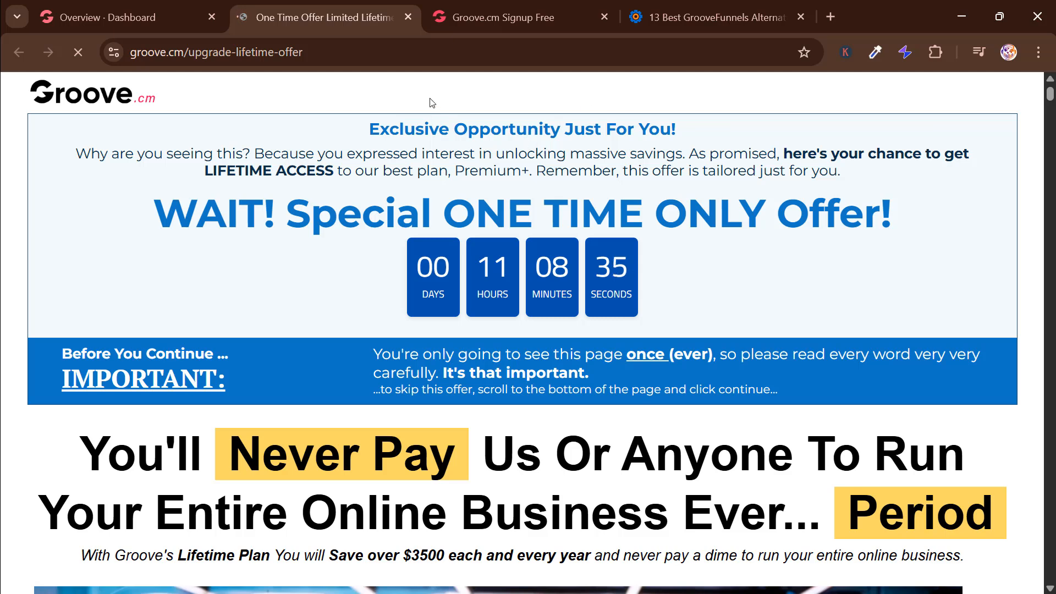
pyautogui.click(158, 12)
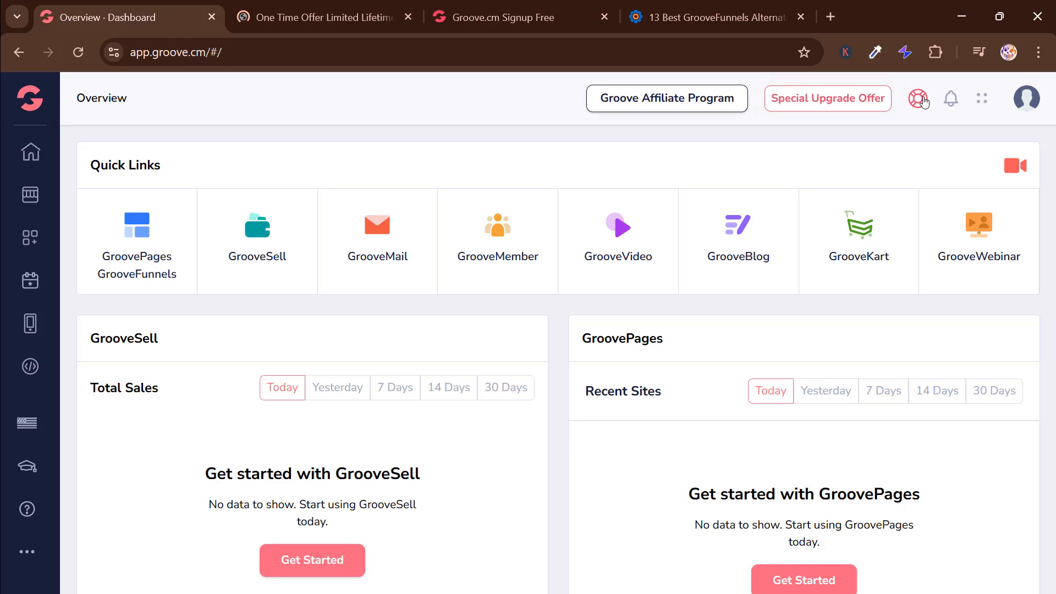
# - Check the latest Groove.cm updates and the options in the account menu, closing both
pyautogui.click(949, 105)
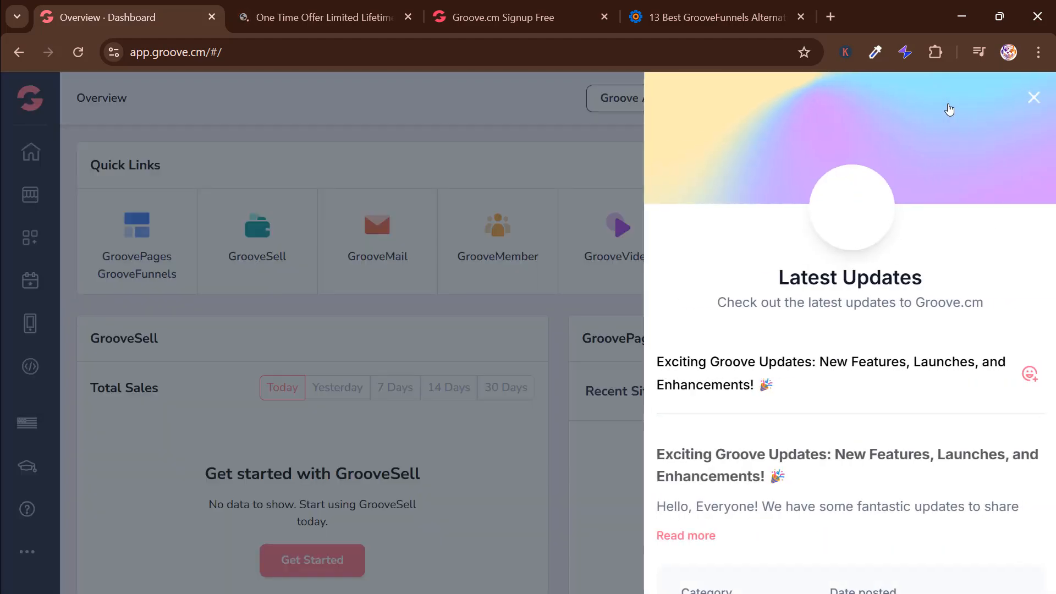
pyautogui.click(608, 220)
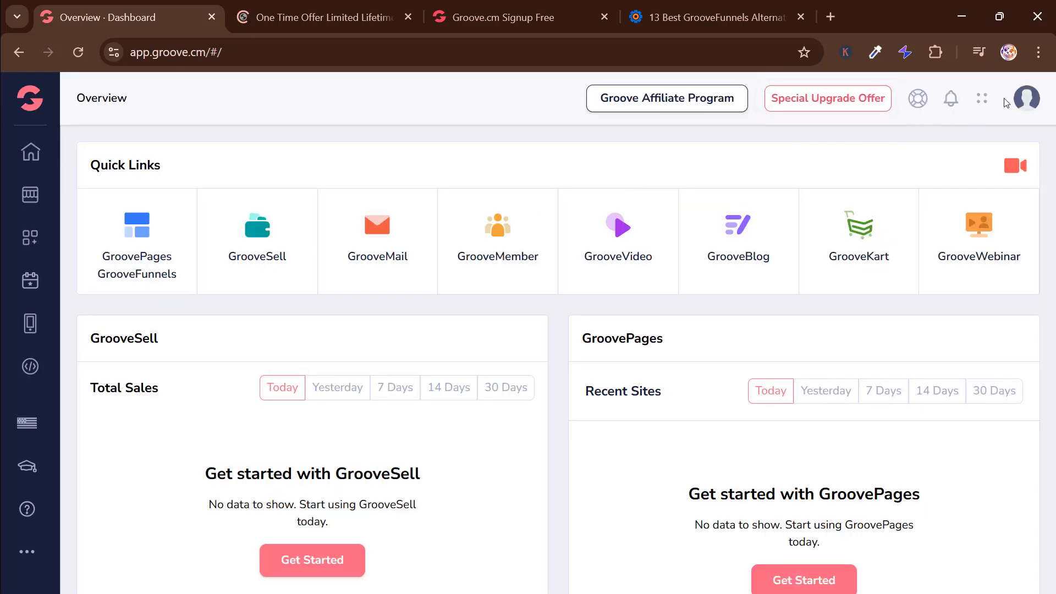
pyautogui.click(1031, 113)
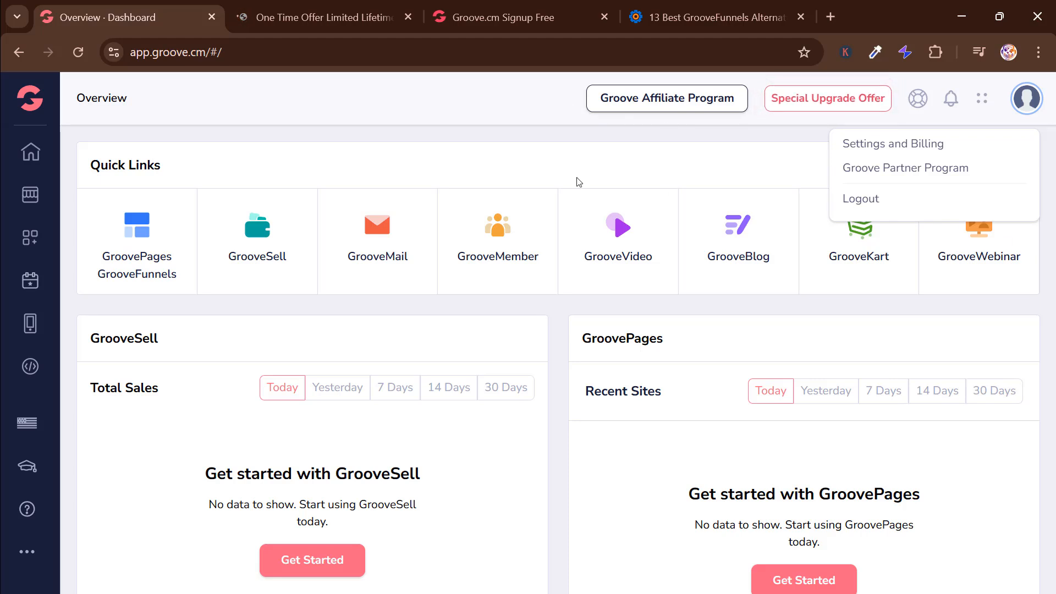
pyautogui.click(429, 117)
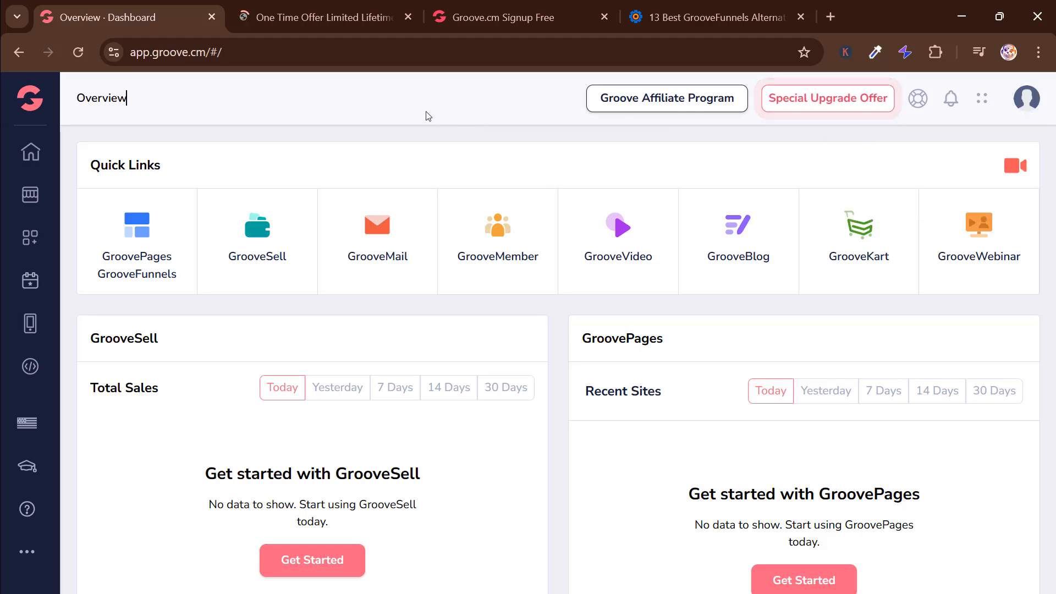
# - Open the Affiliate Marketplace and examine its category filters and product listings with prices and commissions
pyautogui.click(39, 192)
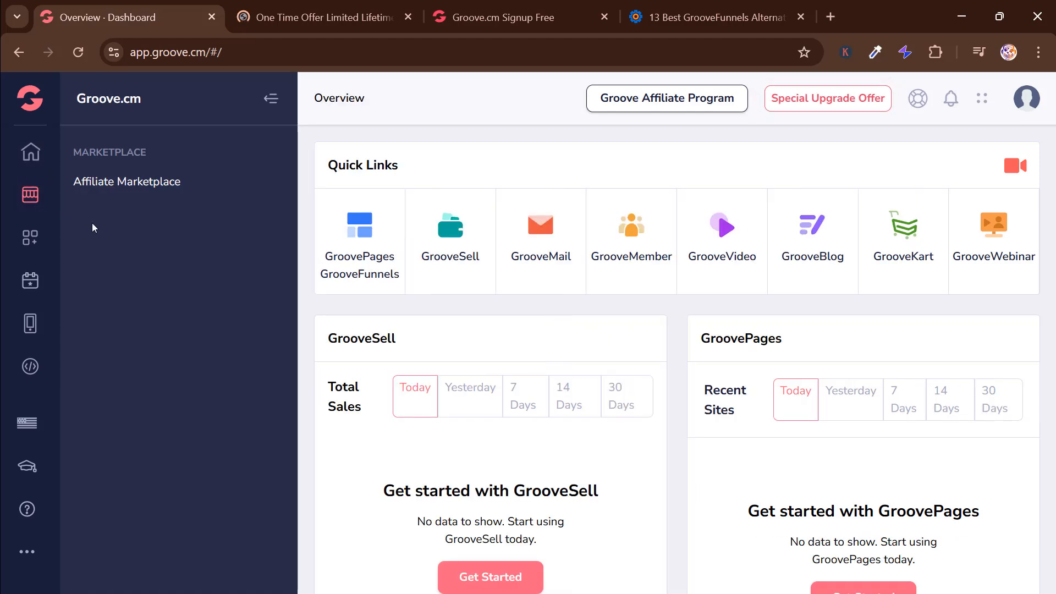
pyautogui.click(141, 186)
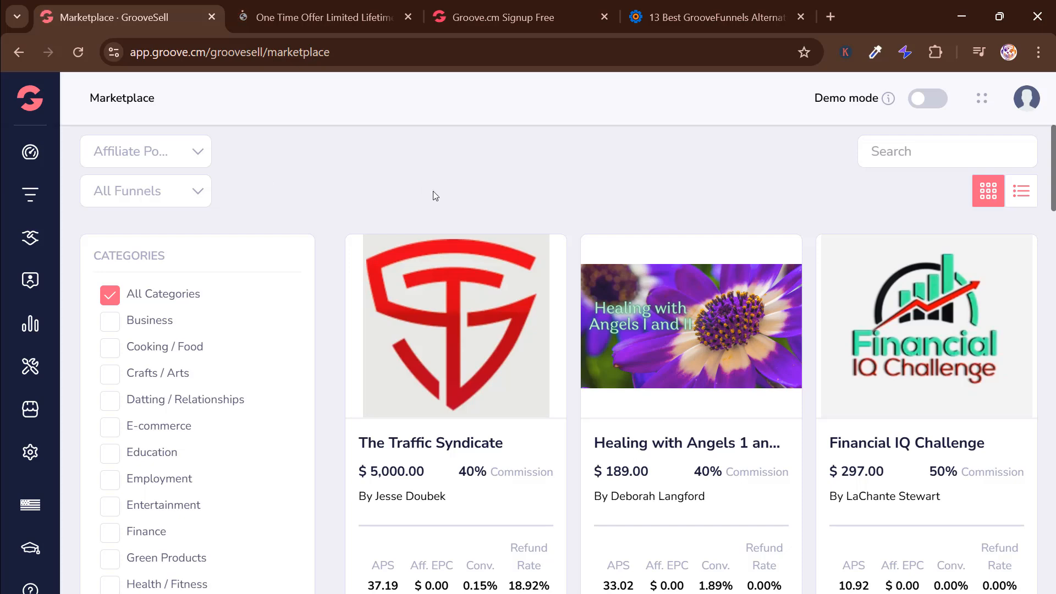
pyautogui.scroll(-2, 477, 188)
pyautogui.scroll(-1, 513, 200)
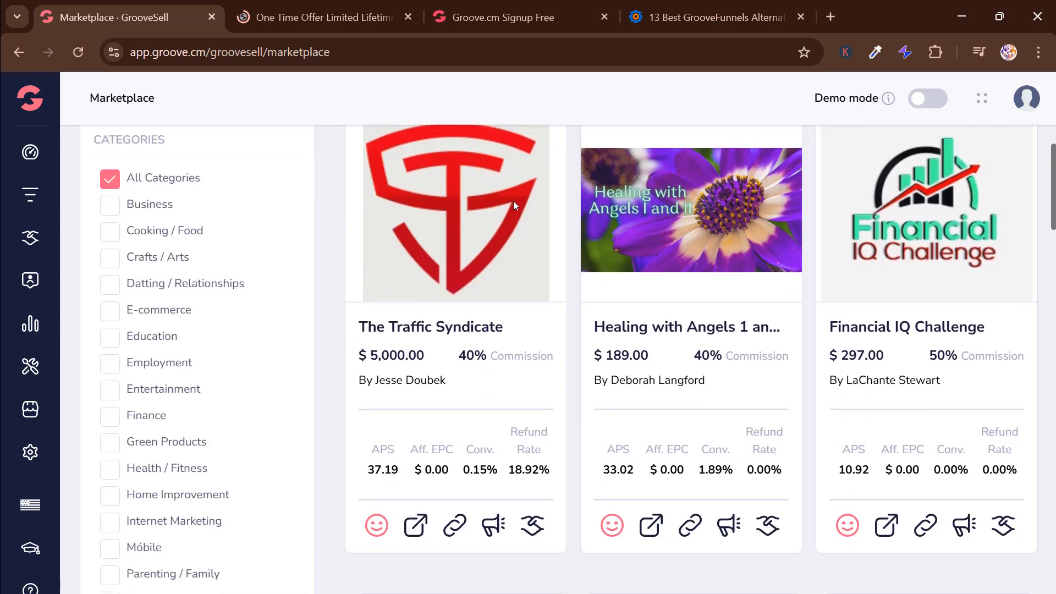
pyautogui.scroll(-2, 513, 200)
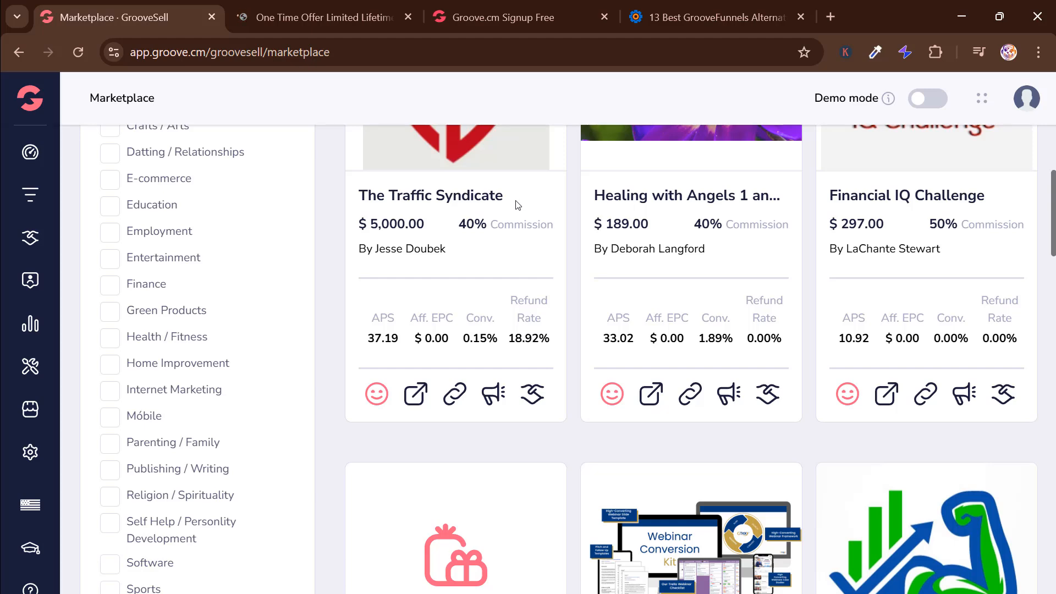
pyautogui.scroll(-5, 517, 205)
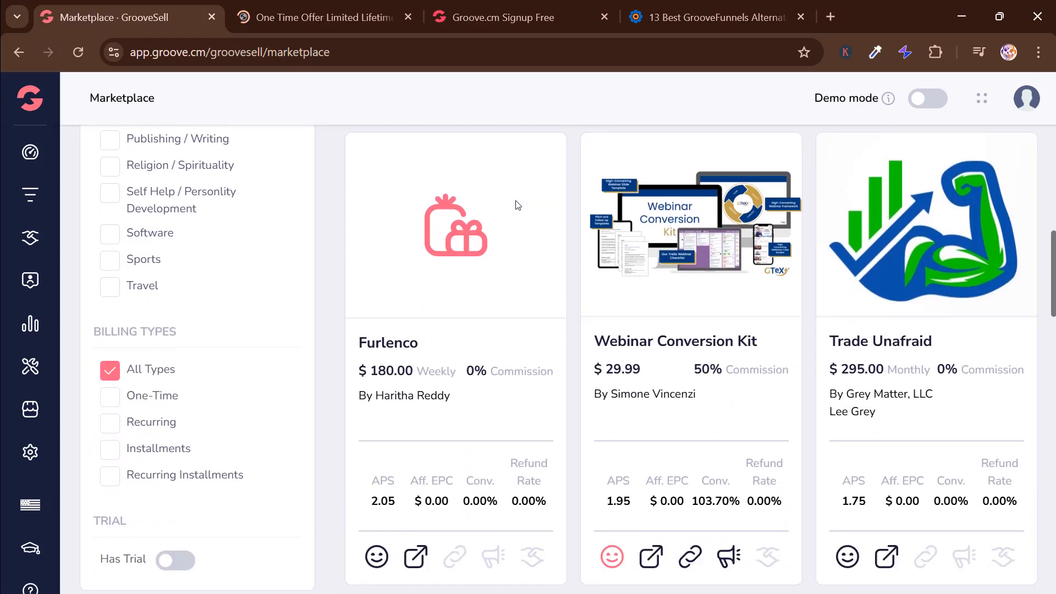
pyautogui.scroll(-8, 632, 199)
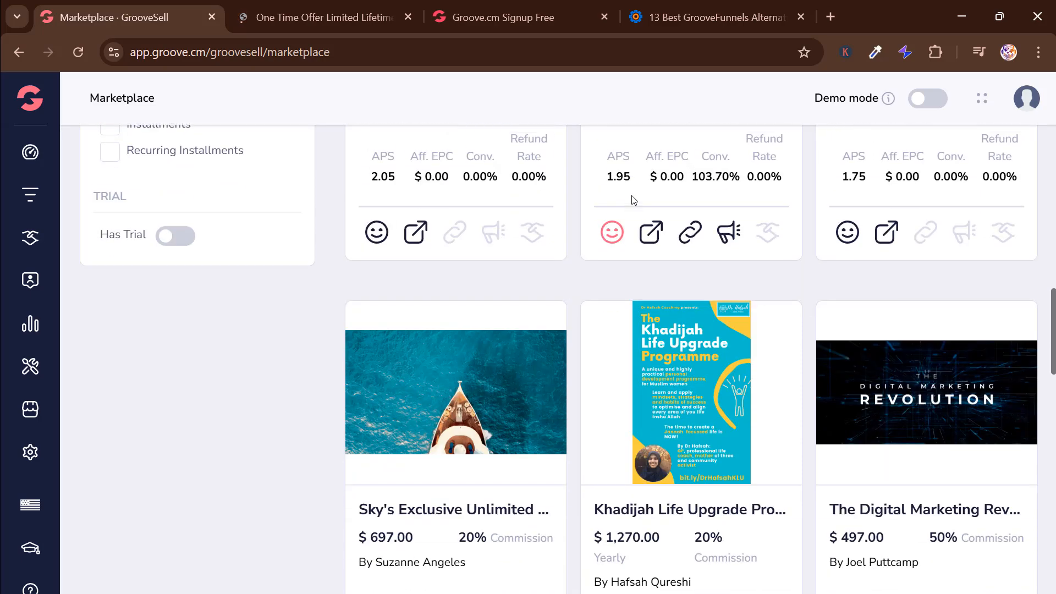
pyautogui.scroll(-7, 632, 200)
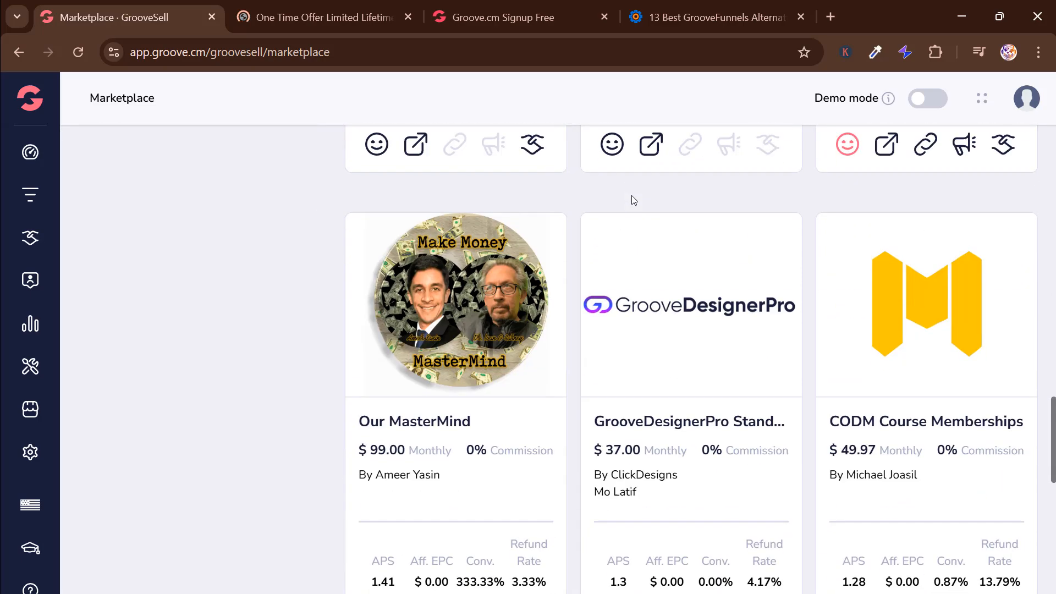
pyautogui.scroll(-4, 633, 199)
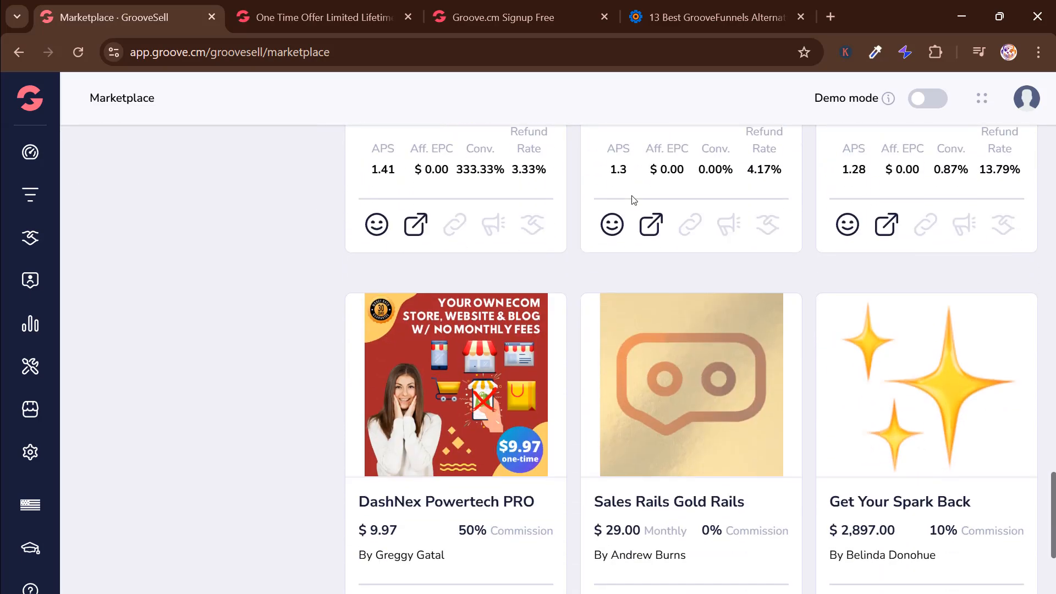
pyautogui.scroll(-3, 632, 199)
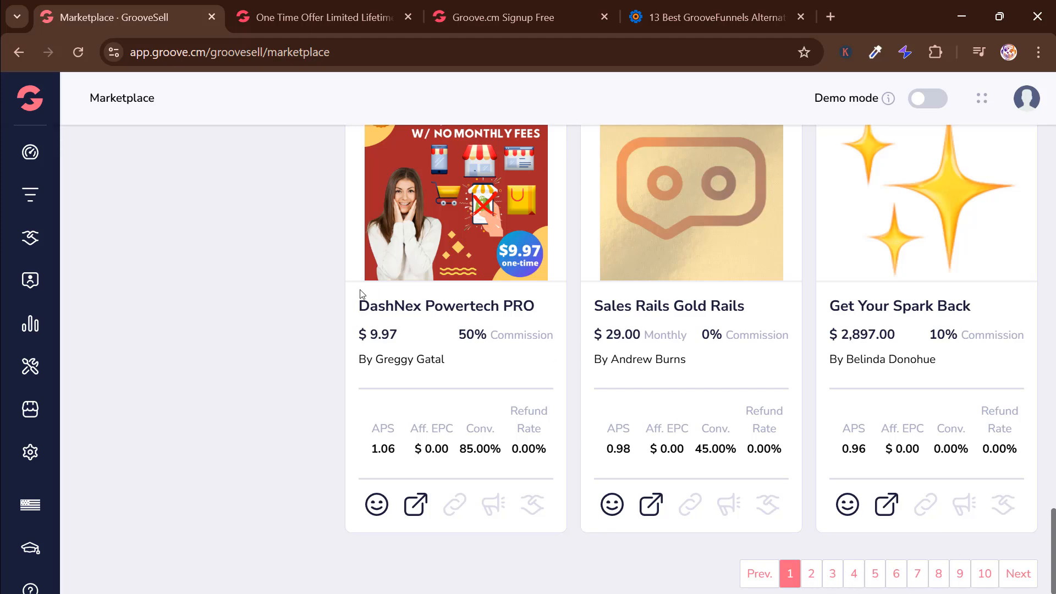
pyautogui.scroll(10, 360, 293)
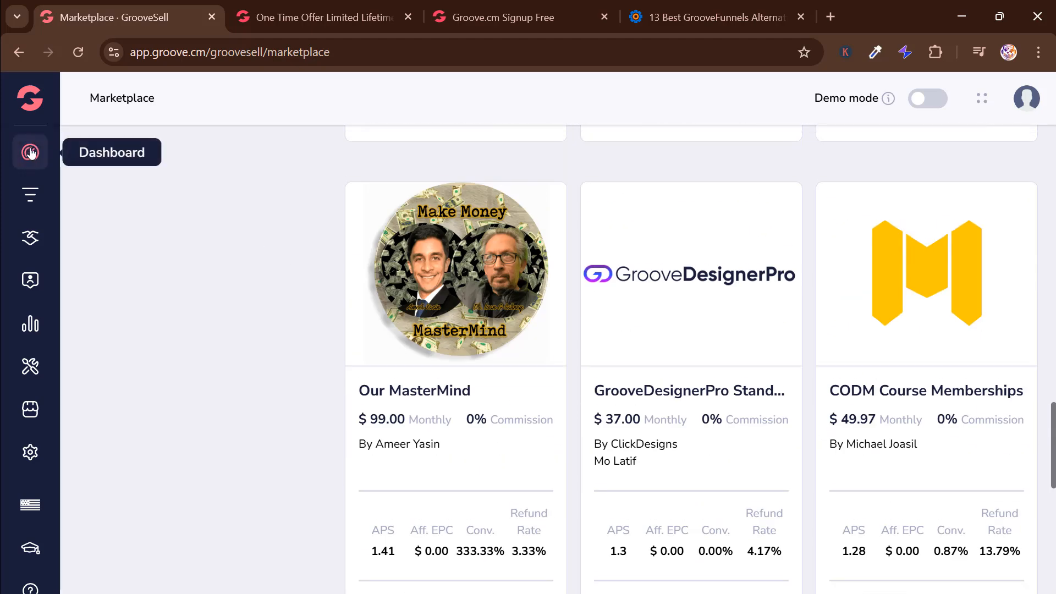
# - Look at the GrooveSell dashboard options and return to the main Groove dashboard
pyautogui.click(30, 154)
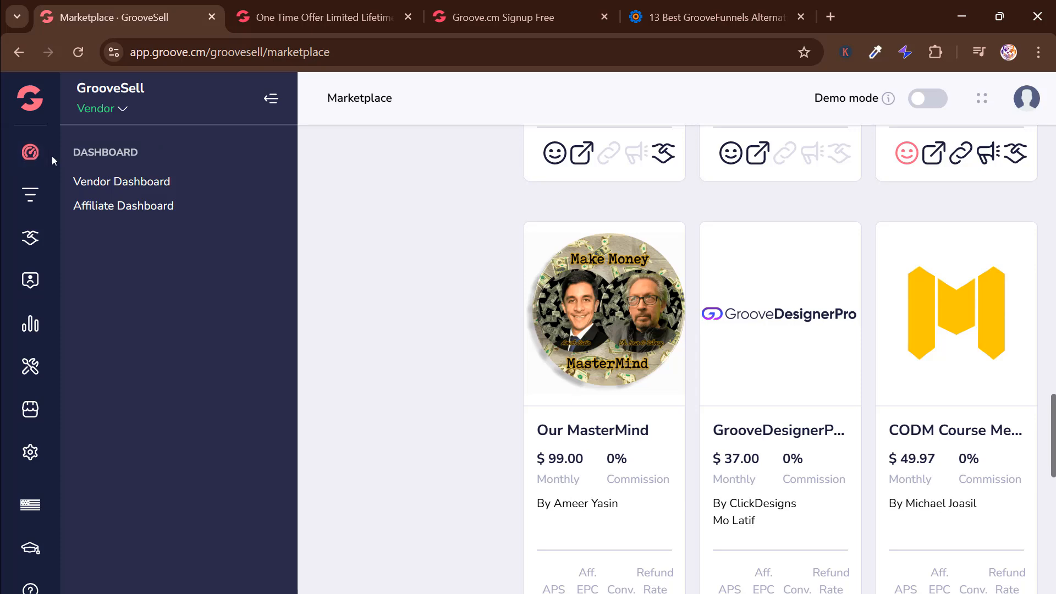
pyautogui.click(32, 100)
pyautogui.click(97, 189)
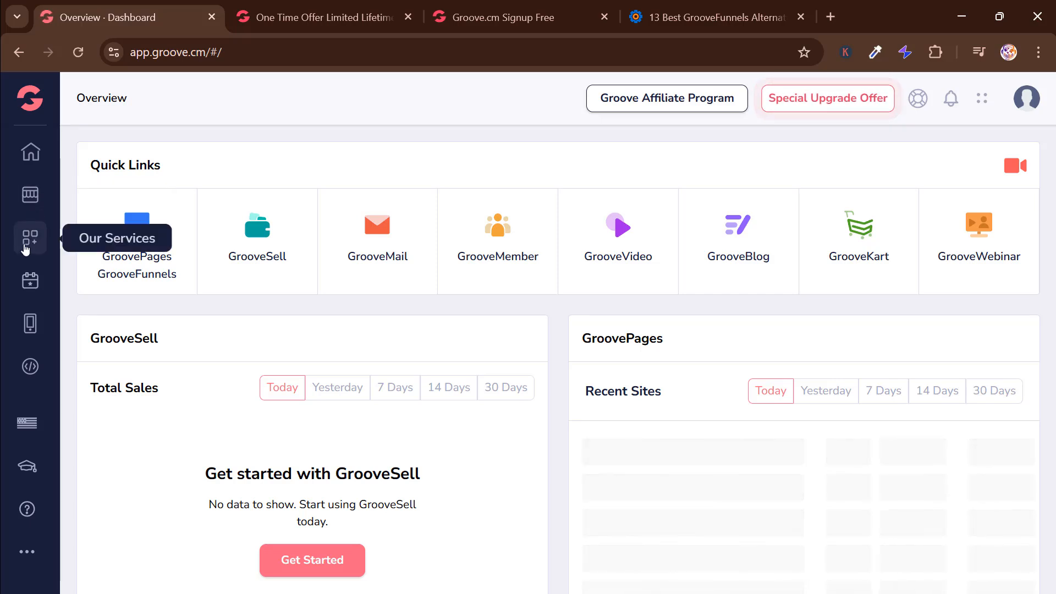
# - Review the entries under Our Services and under Events and Workshops
pyautogui.click(30, 240)
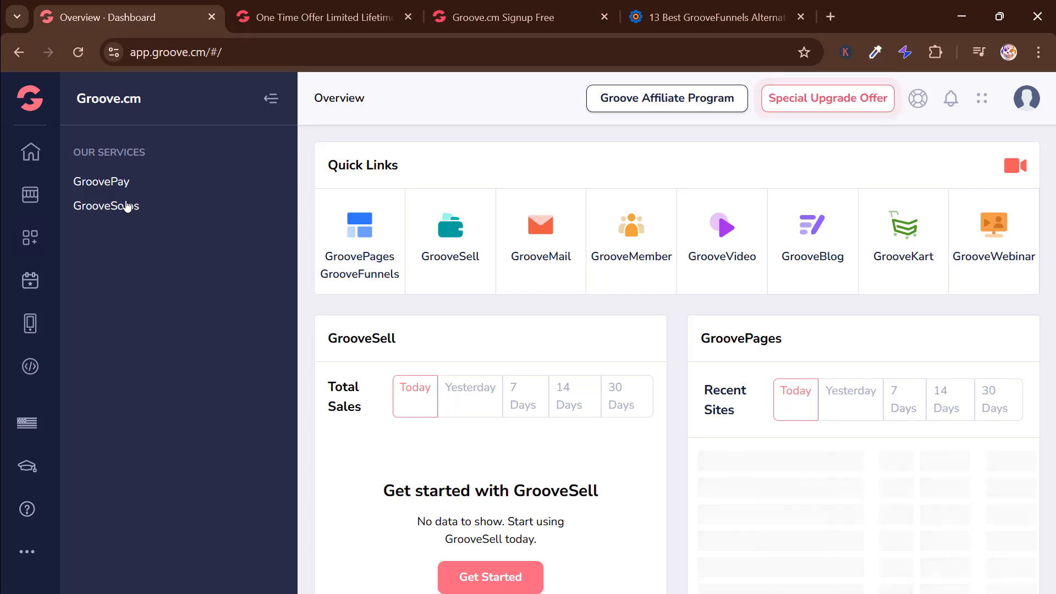
pyautogui.click(35, 279)
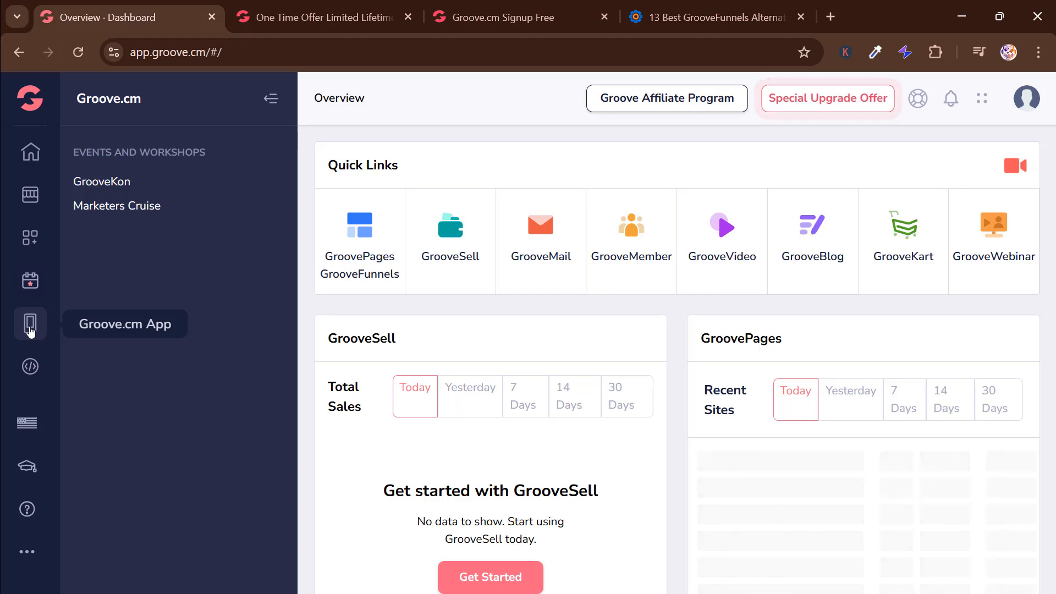
# - View the account's Developer settings with the API key field, and go back to the GrooveSell marketplace
pyautogui.click(34, 365)
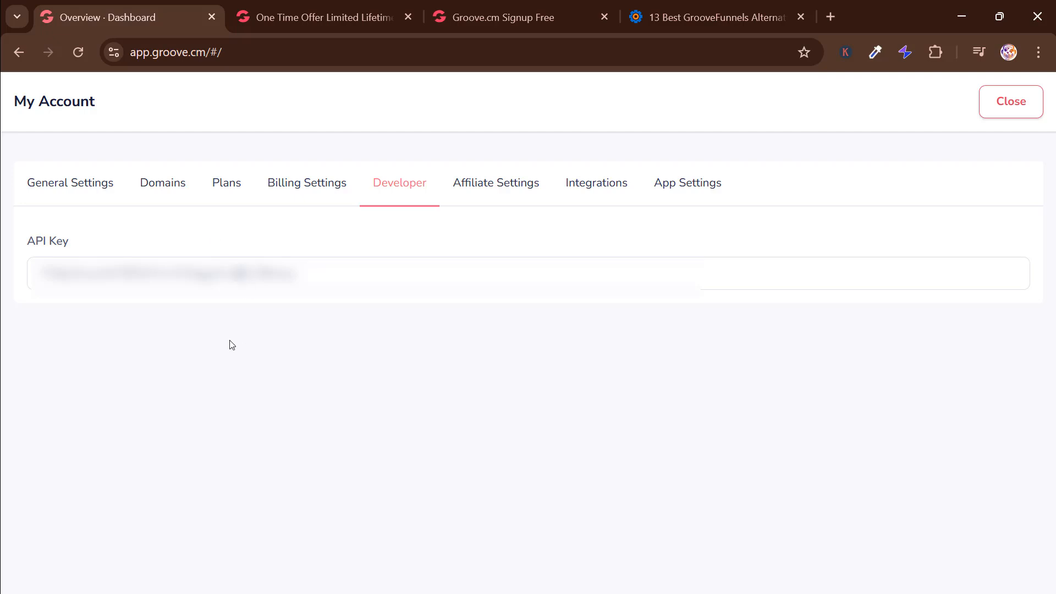
pyautogui.click(20, 51)
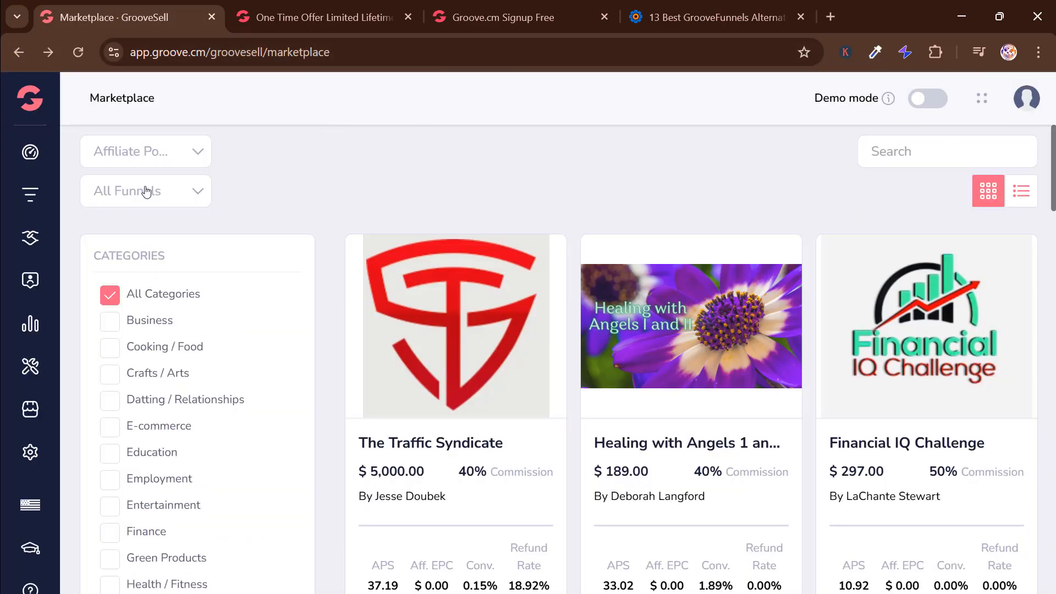
# - Tour GrooveSell's Transactions page, Tools options and Marketplace section
pyautogui.click(34, 321)
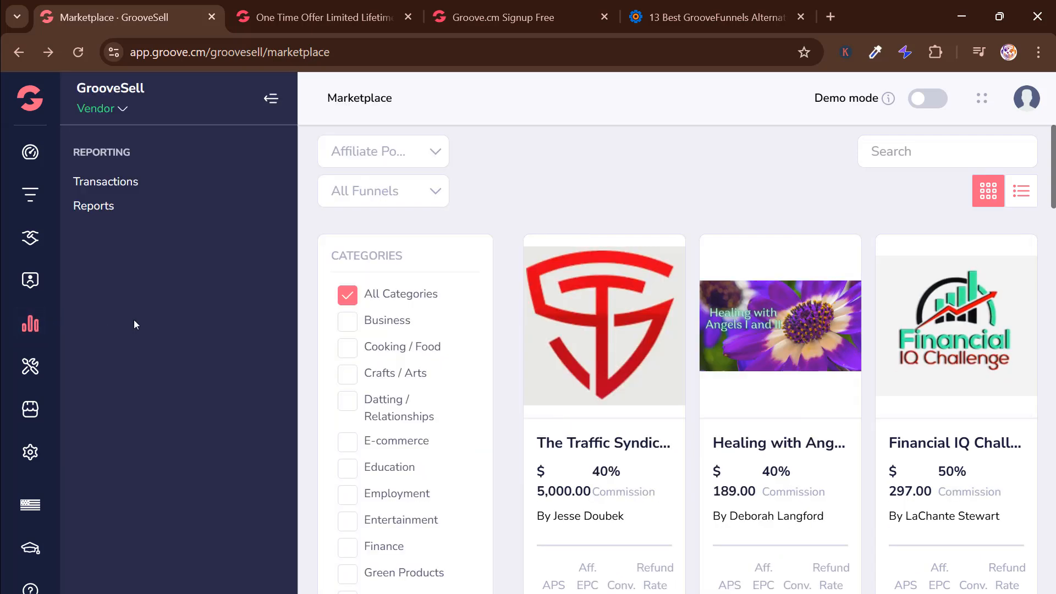
pyautogui.click(117, 186)
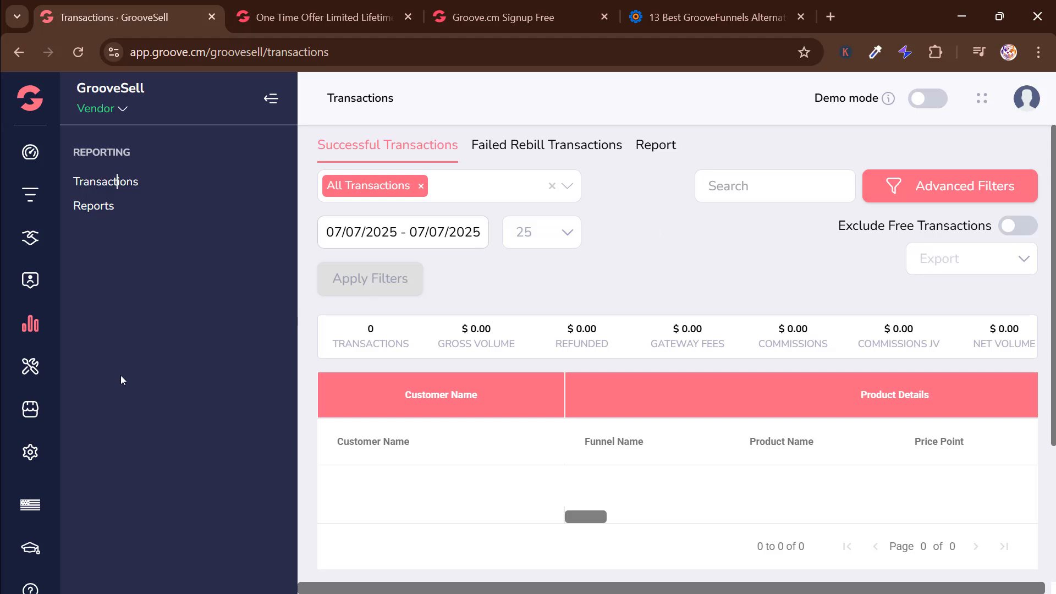
pyautogui.click(34, 369)
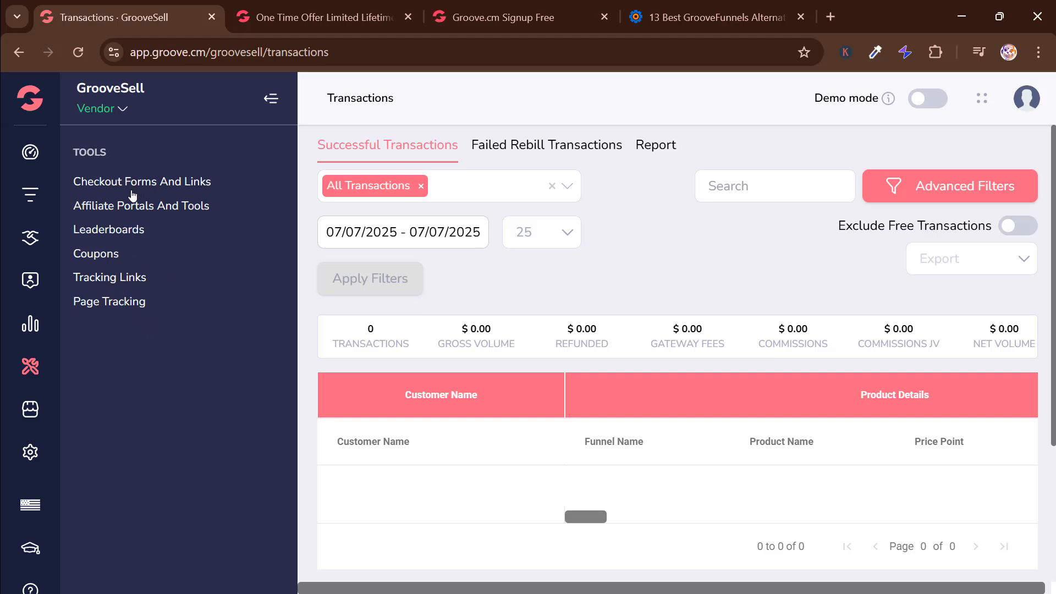
pyautogui.click(30, 409)
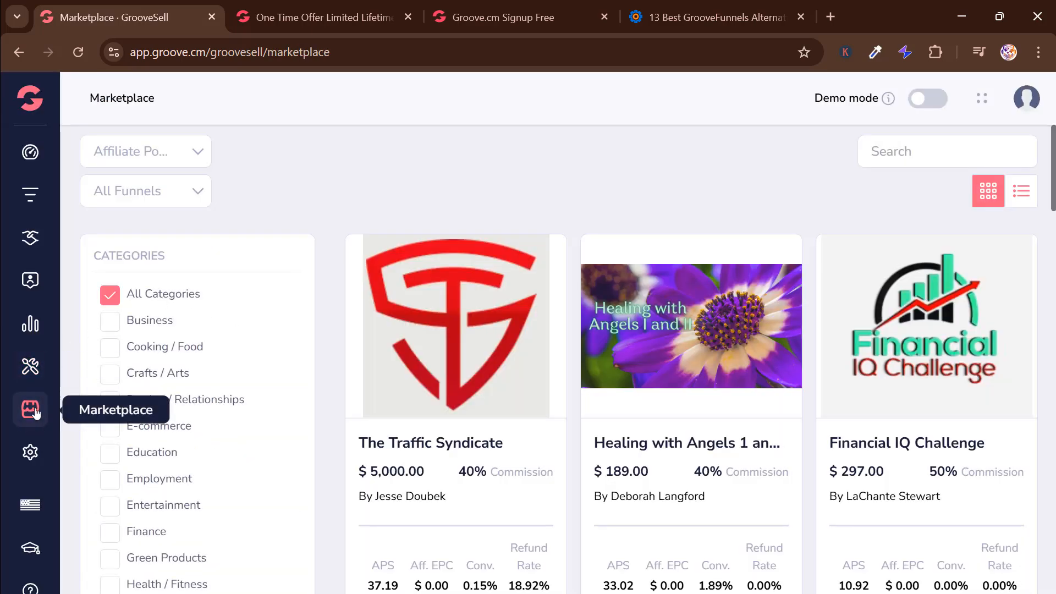
# - Open the GrooveSell vendor settings, examine the payment gateways that can be added, and close the list
pyautogui.click(33, 452)
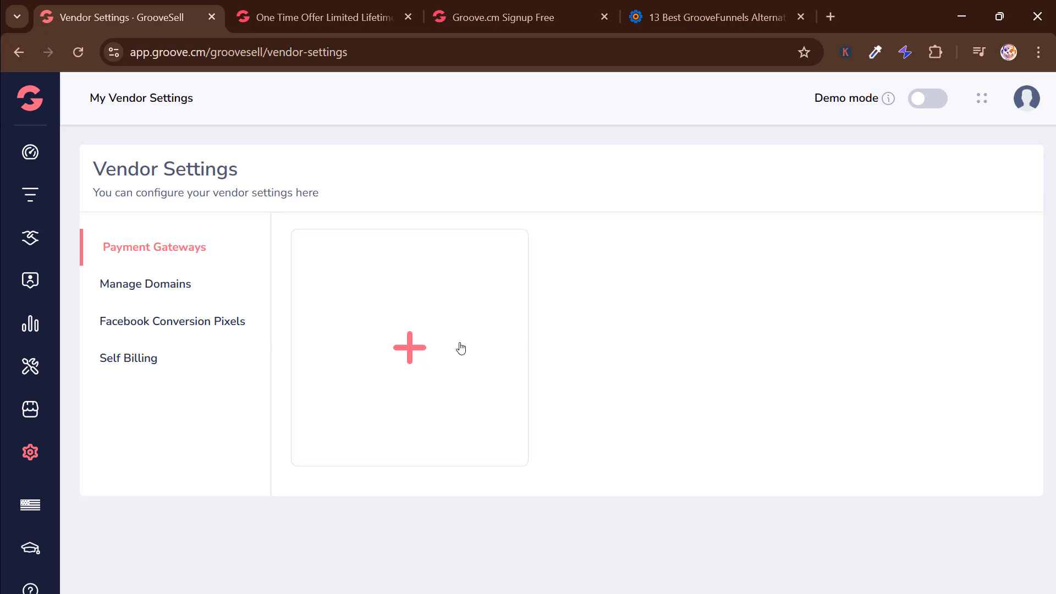
pyautogui.click(410, 347)
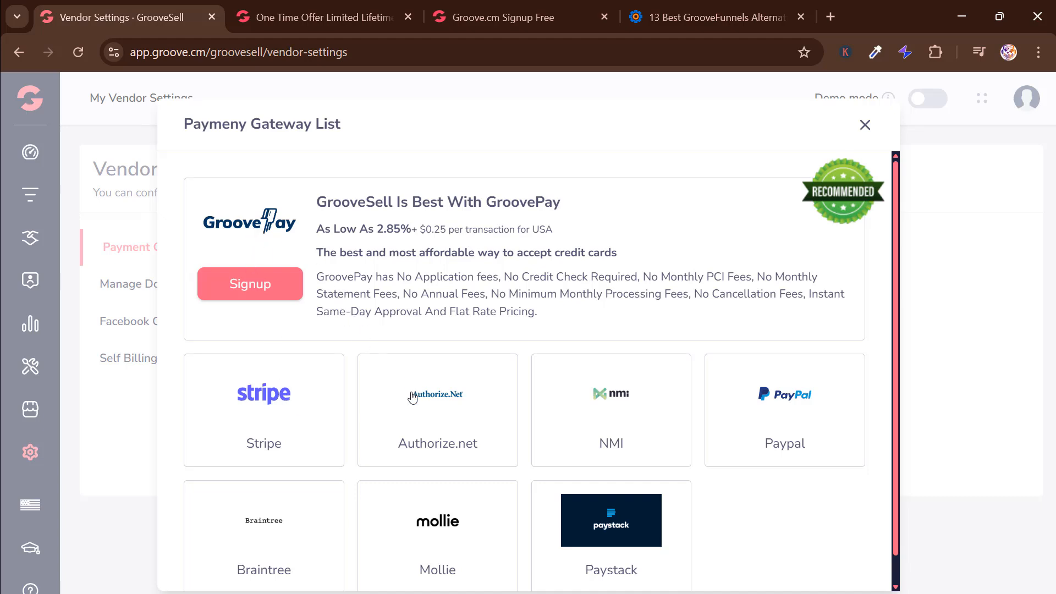
pyautogui.scroll(-1, 756, 426)
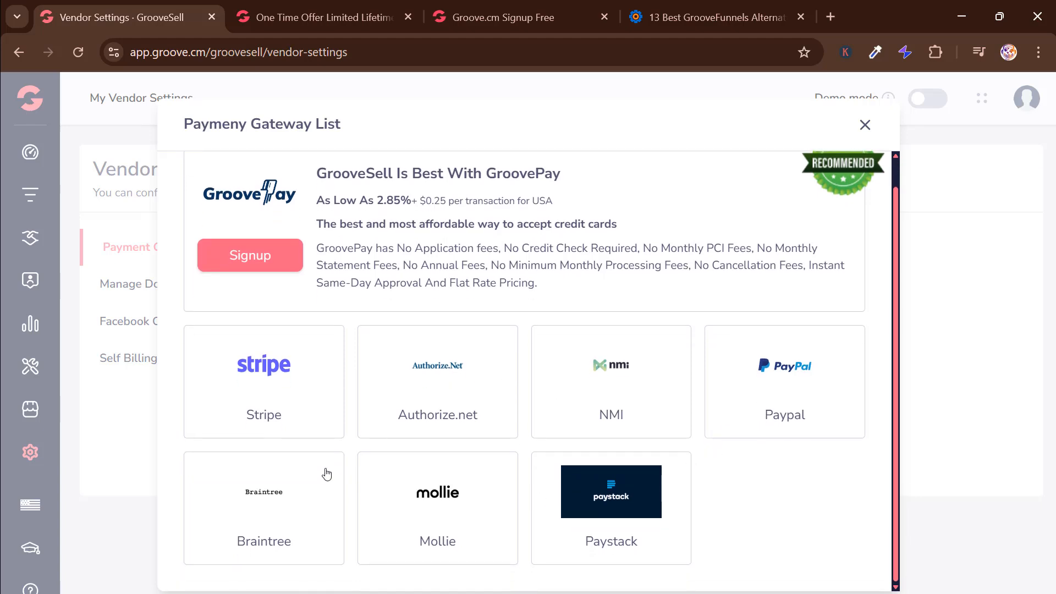
pyautogui.scroll(1, 264, 440)
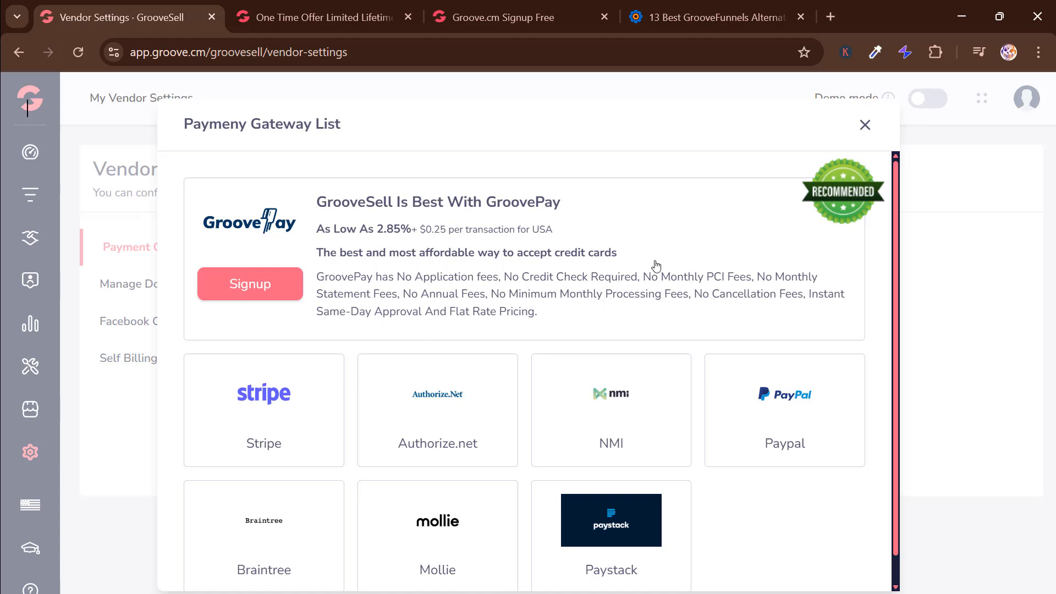
pyautogui.click(866, 127)
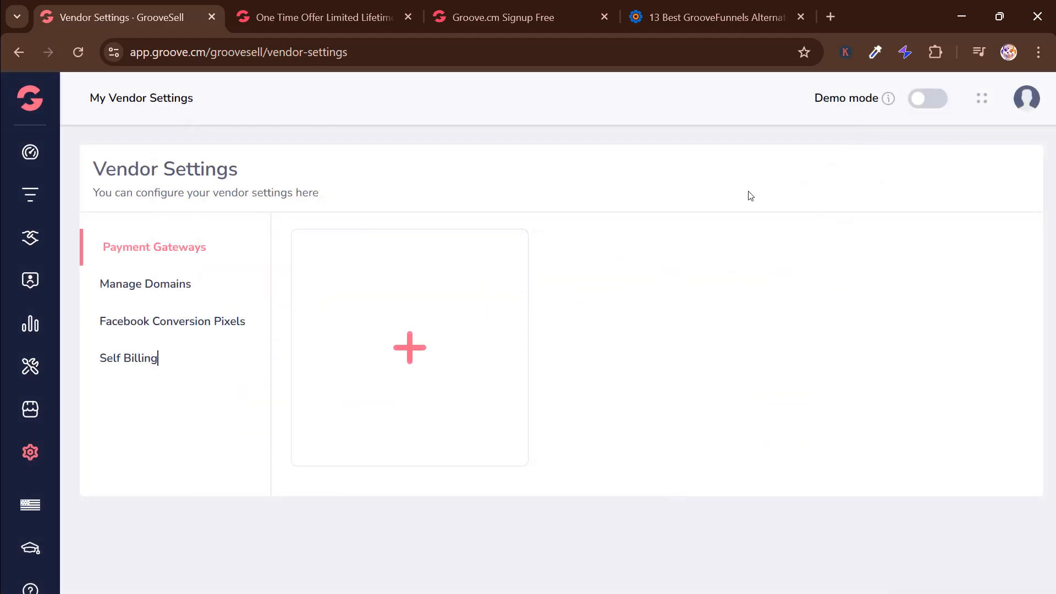
# - View the interface language choices and open the GrooveDigital Academy site
pyautogui.click(32, 513)
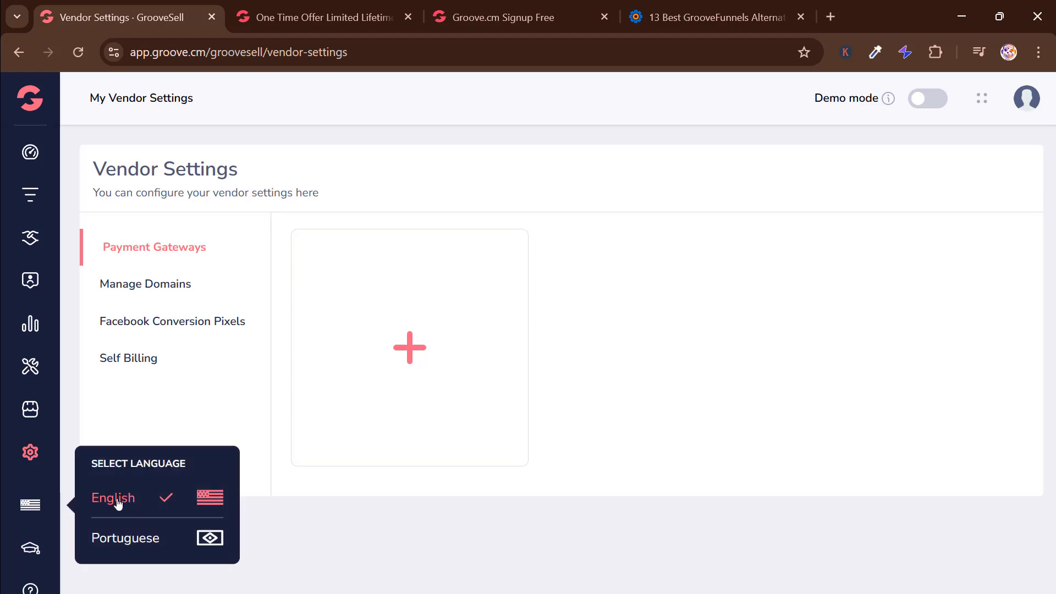
pyautogui.click(32, 548)
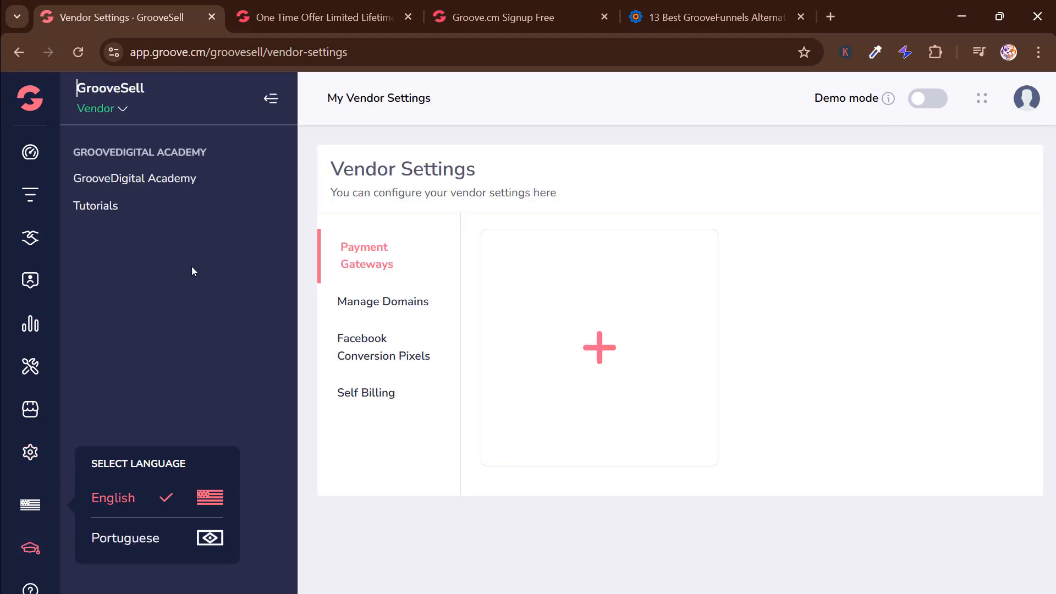
pyautogui.click(158, 180)
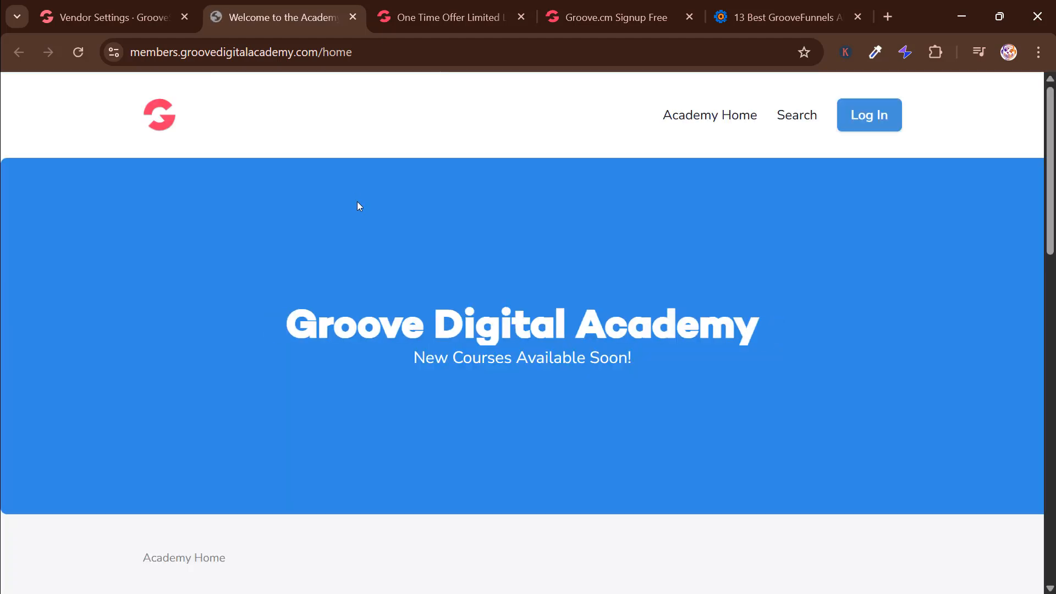
# - Examine the courses offered under All Courses on the Groove Digital Academy home page
pyautogui.scroll(-4, 337, 224)
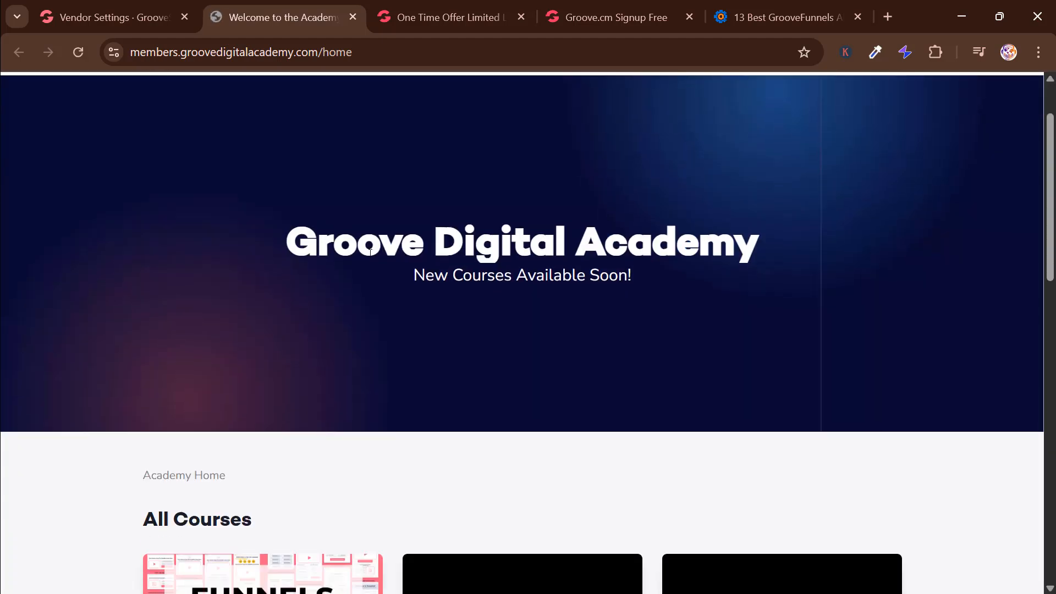
pyautogui.scroll(-4, 369, 254)
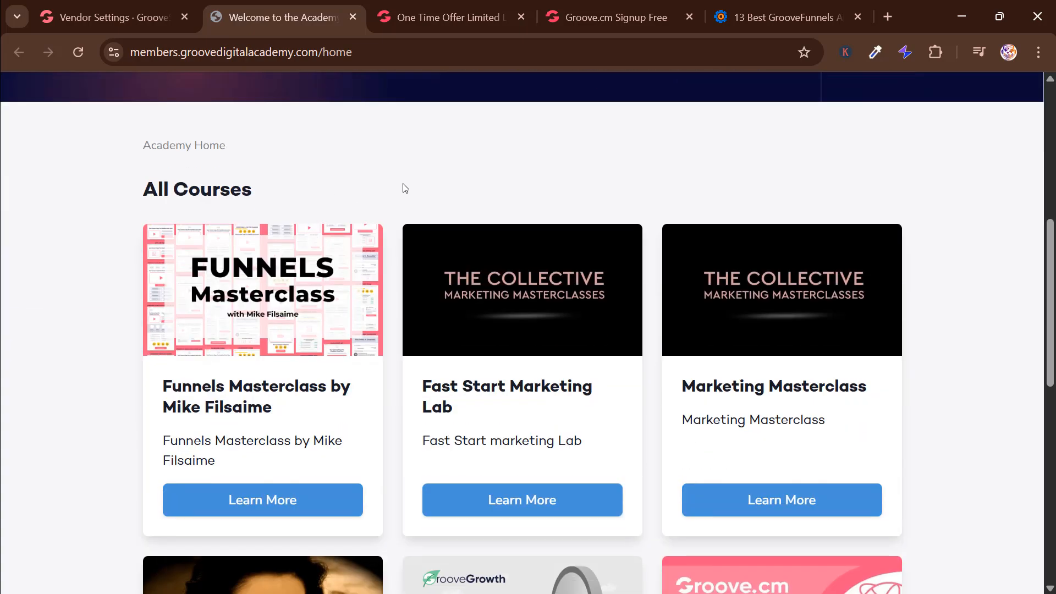
pyautogui.scroll(-3, 414, 196)
pyautogui.scroll(-3, 325, 217)
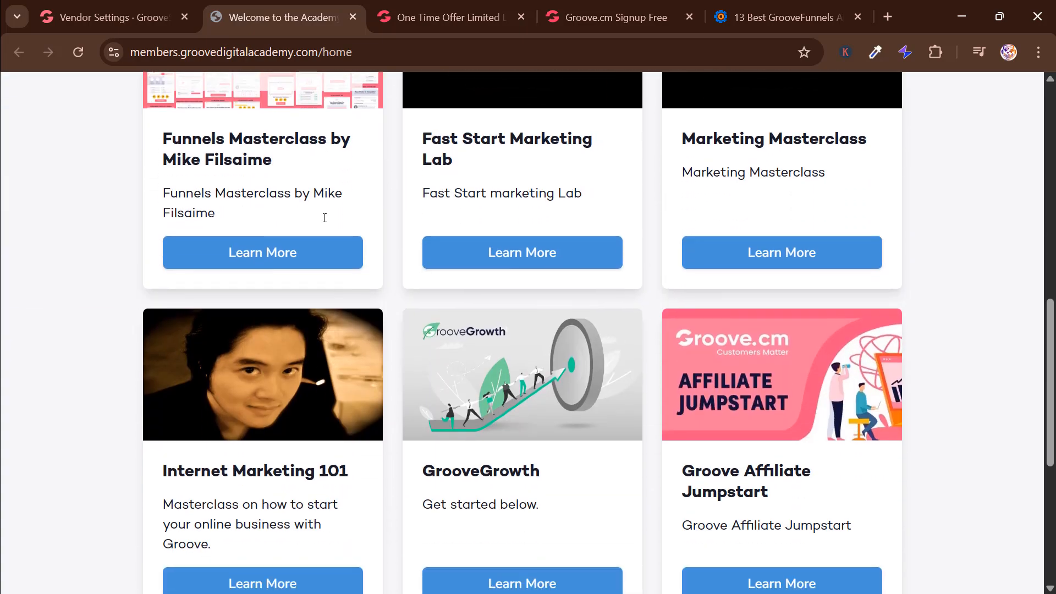
pyautogui.scroll(5, 334, 212)
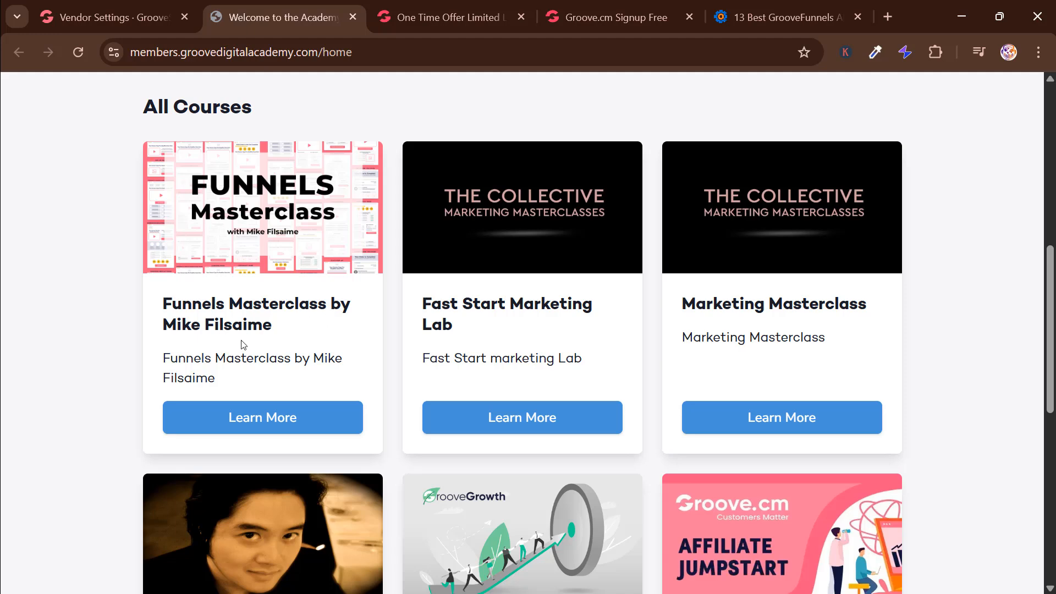
pyautogui.scroll(9, 300, 330)
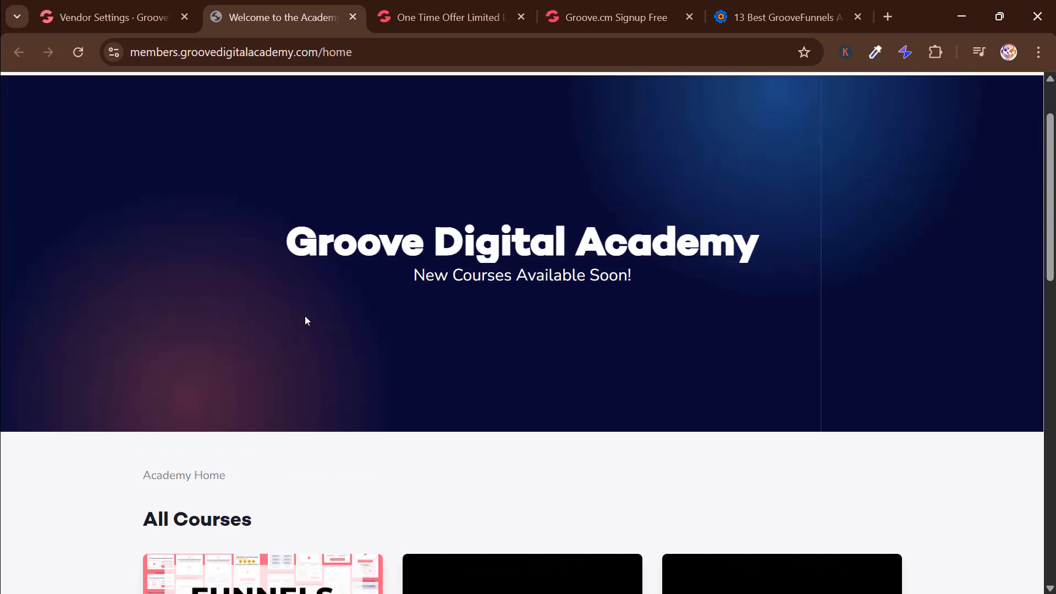
pyautogui.scroll(-5, 272, 289)
pyautogui.scroll(-1, 272, 292)
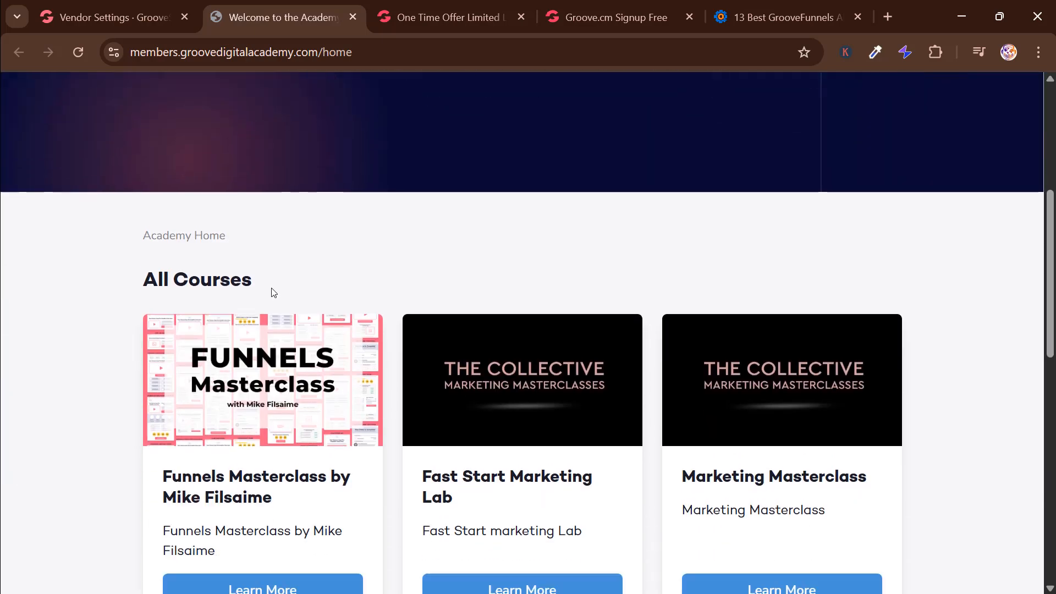
pyautogui.scroll(6, 258, 275)
# - Return from the academy site to the Groove Dashboard and open the GroovePages app
pyautogui.click(156, 14)
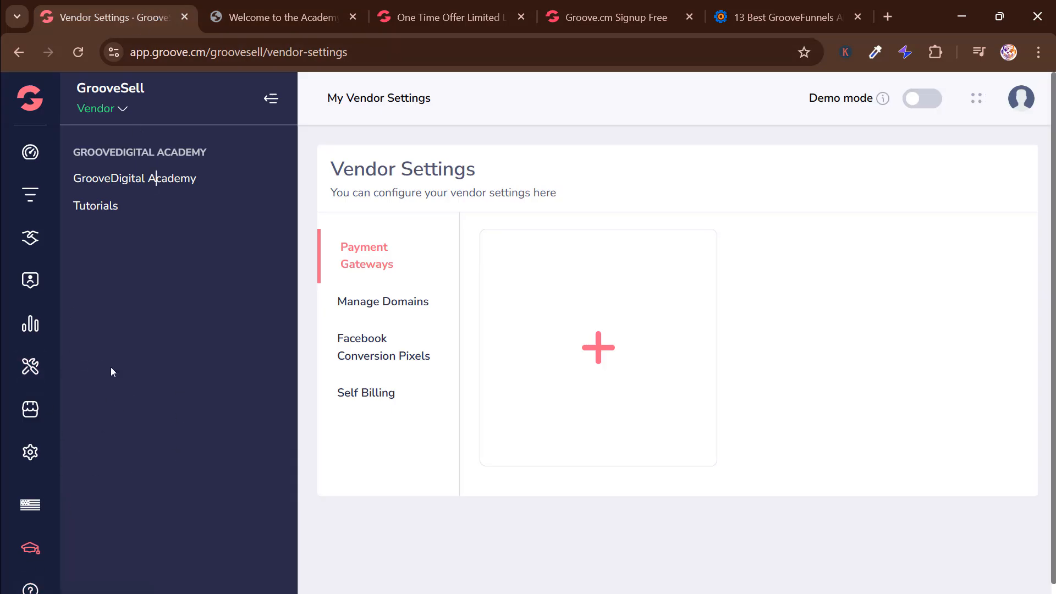
pyautogui.click(30, 105)
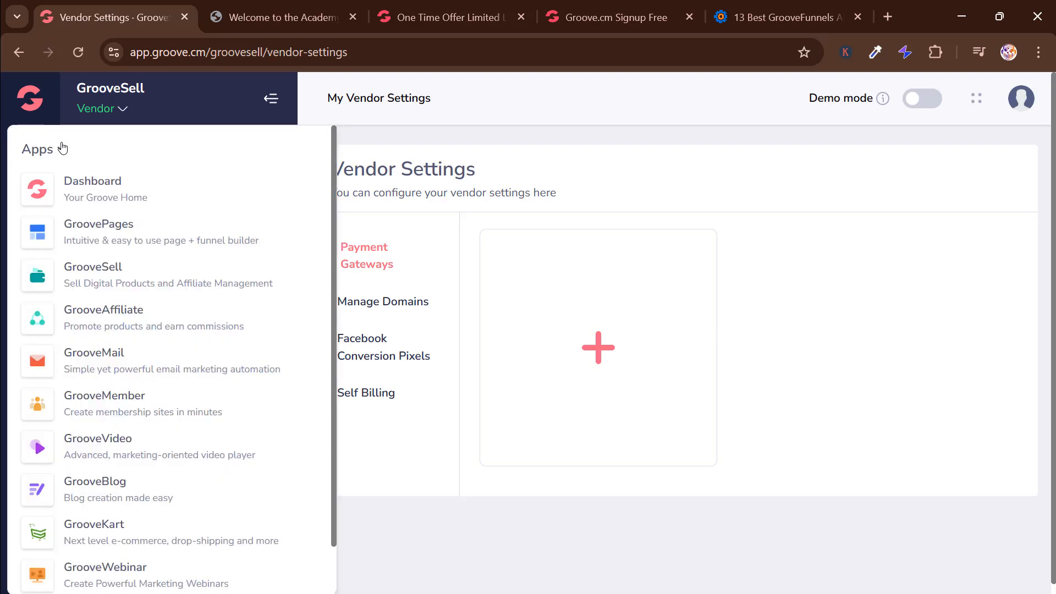
pyautogui.click(98, 197)
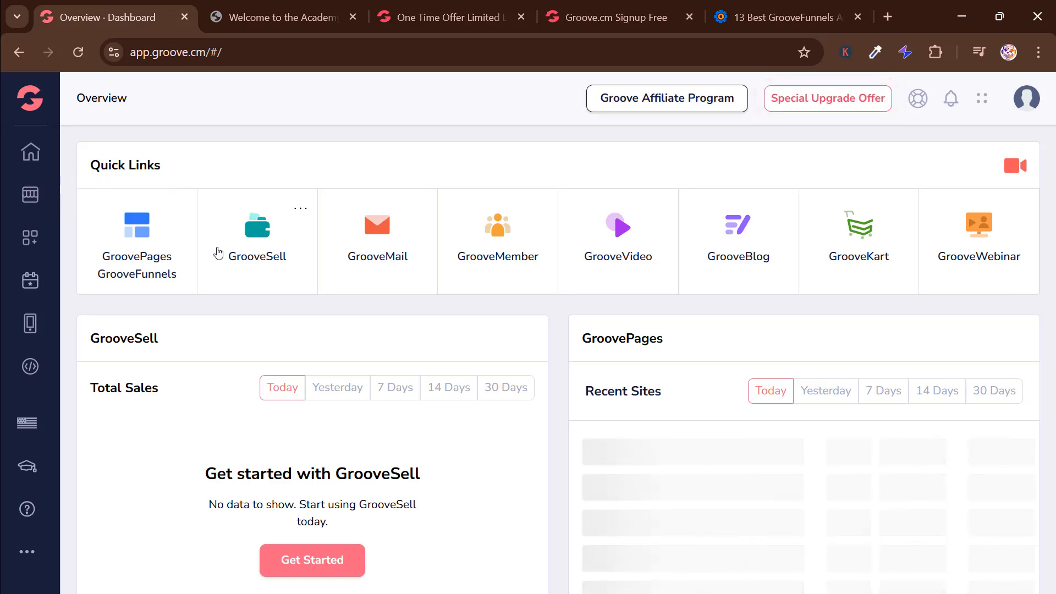
pyautogui.moveTo(20, 113)
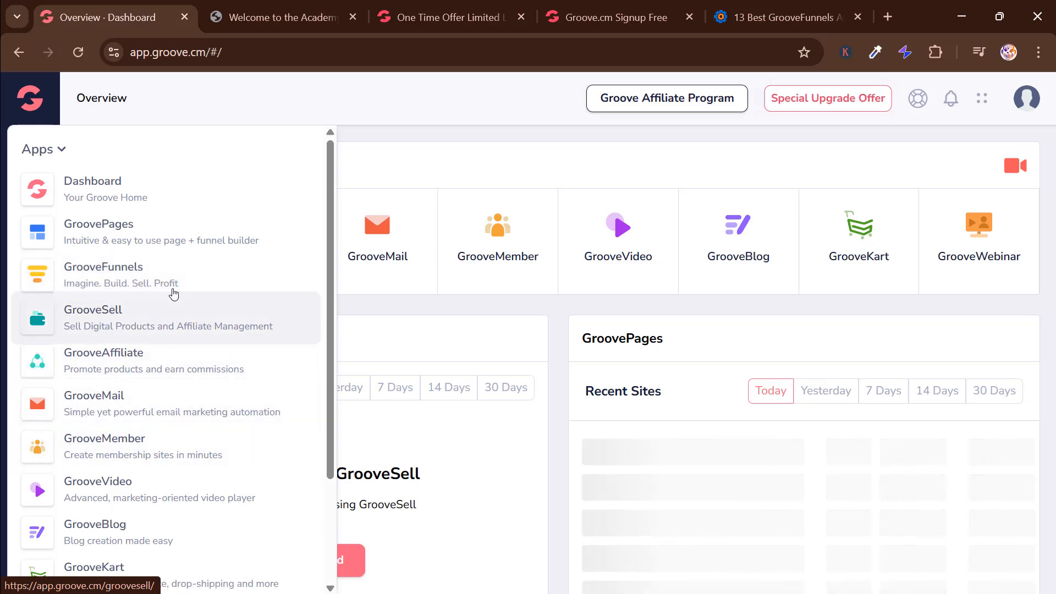
pyautogui.click(105, 229)
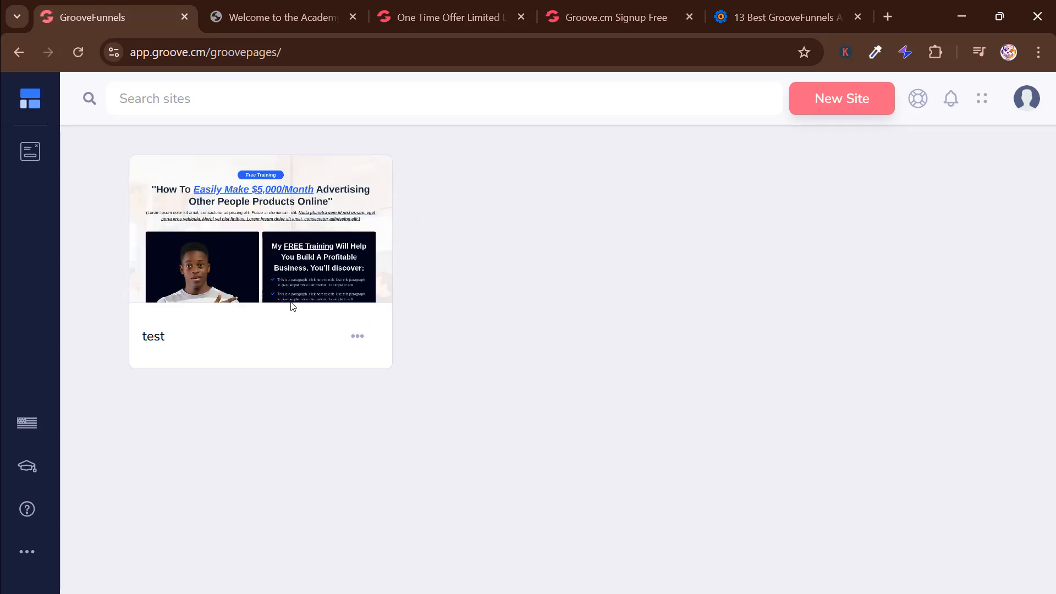
# - Start a new site, filter the templates to Single Pages, and browse the available designs
pyautogui.moveTo(227, 257)
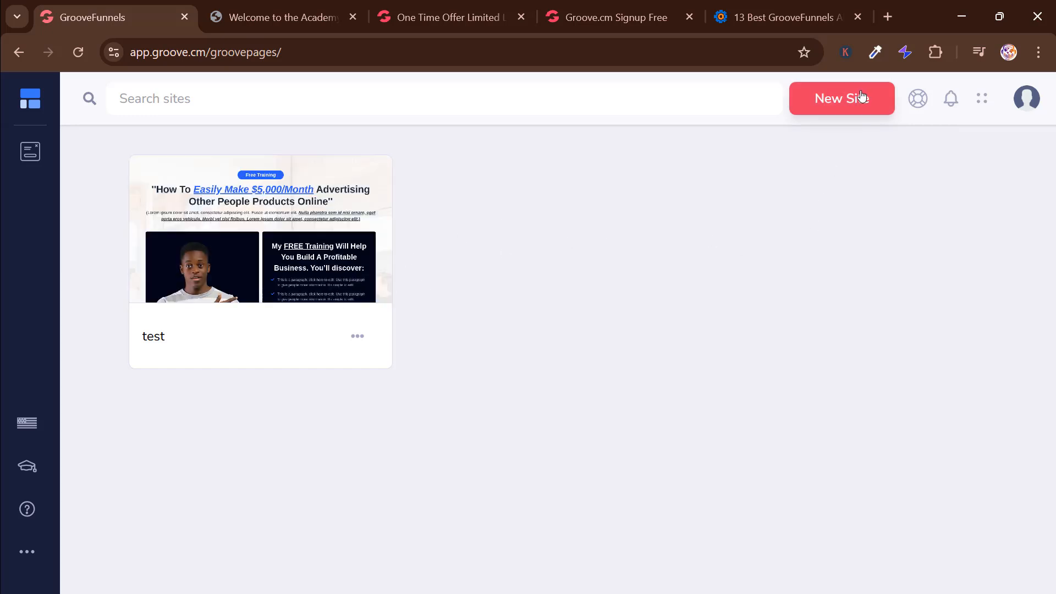
pyautogui.click(834, 103)
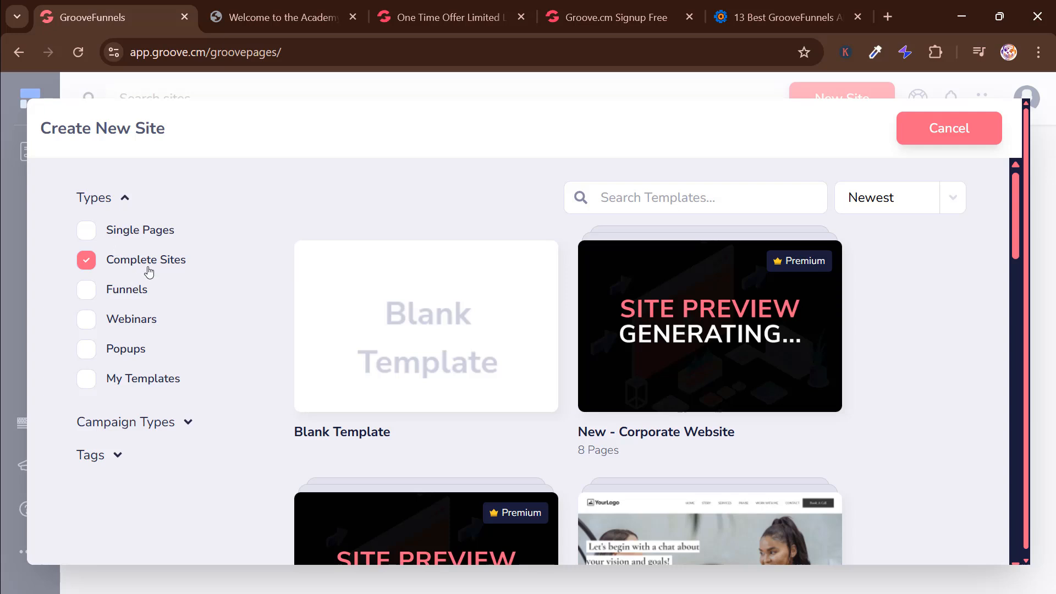
pyautogui.click(88, 238)
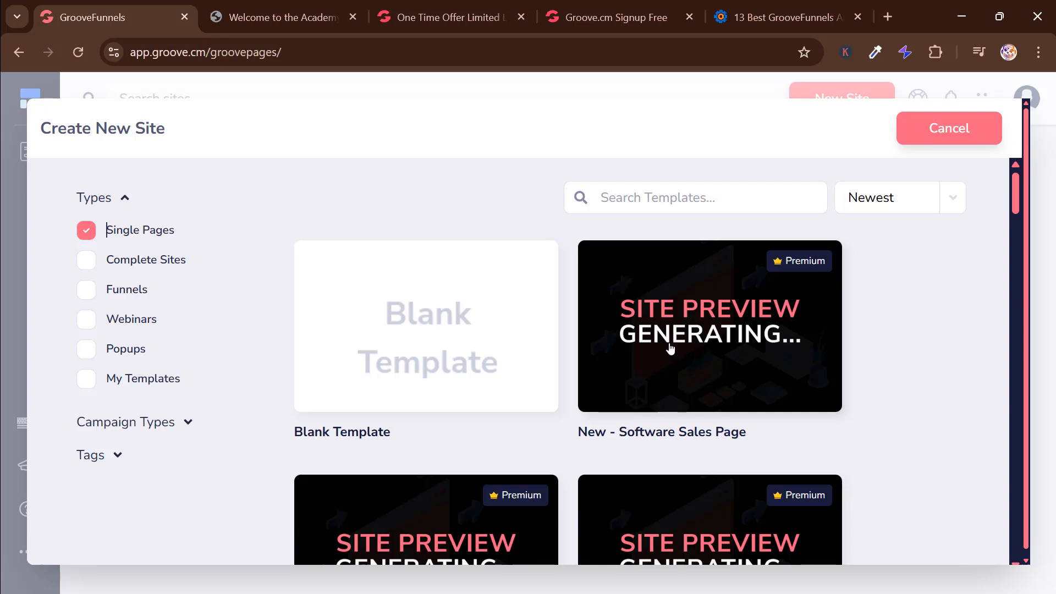
pyautogui.scroll(-5, 669, 348)
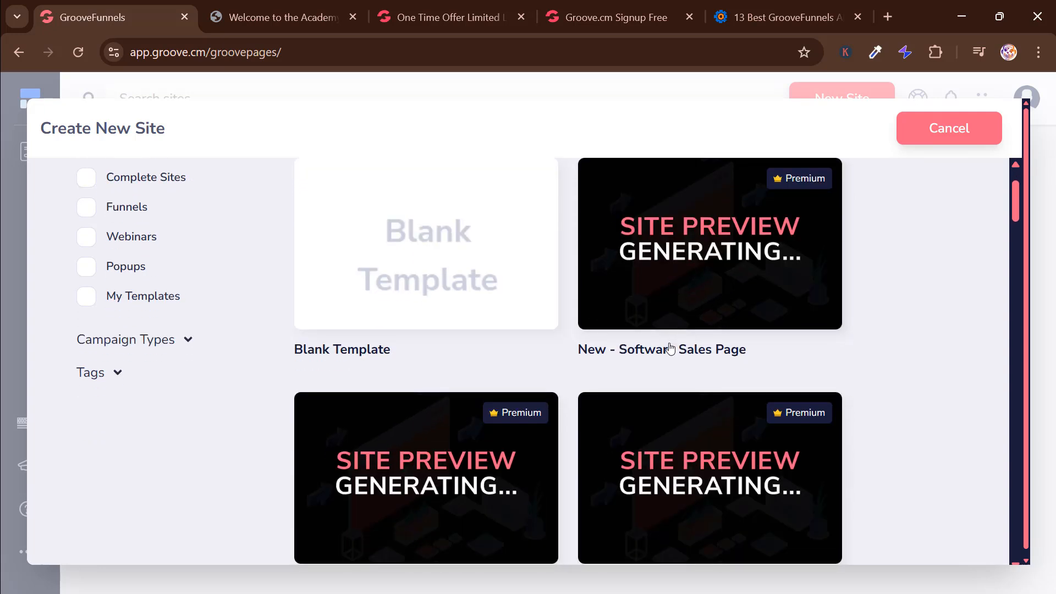
pyautogui.scroll(-15, 670, 348)
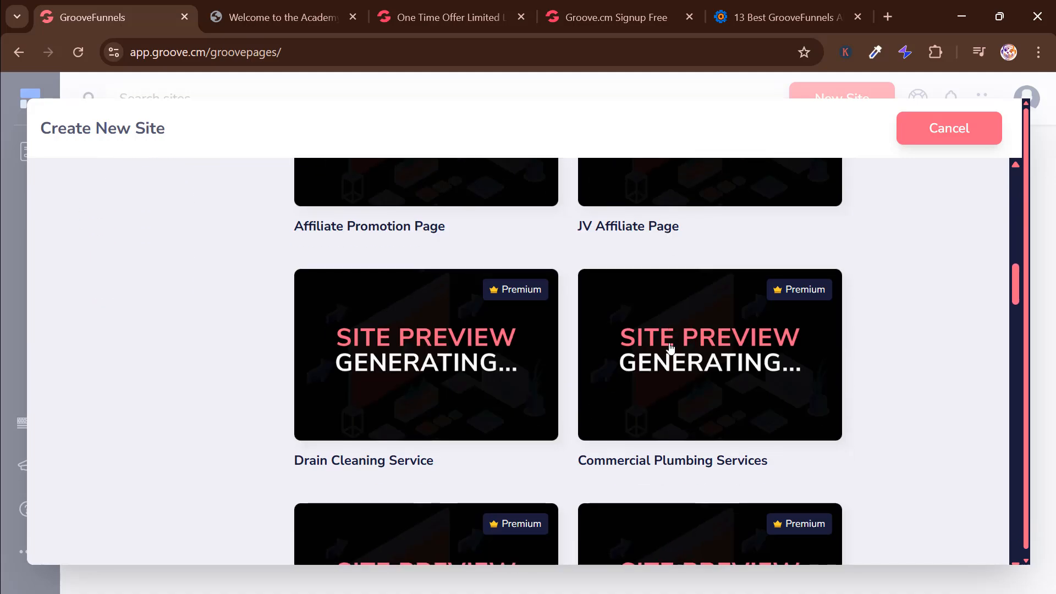
pyautogui.scroll(-9, 670, 348)
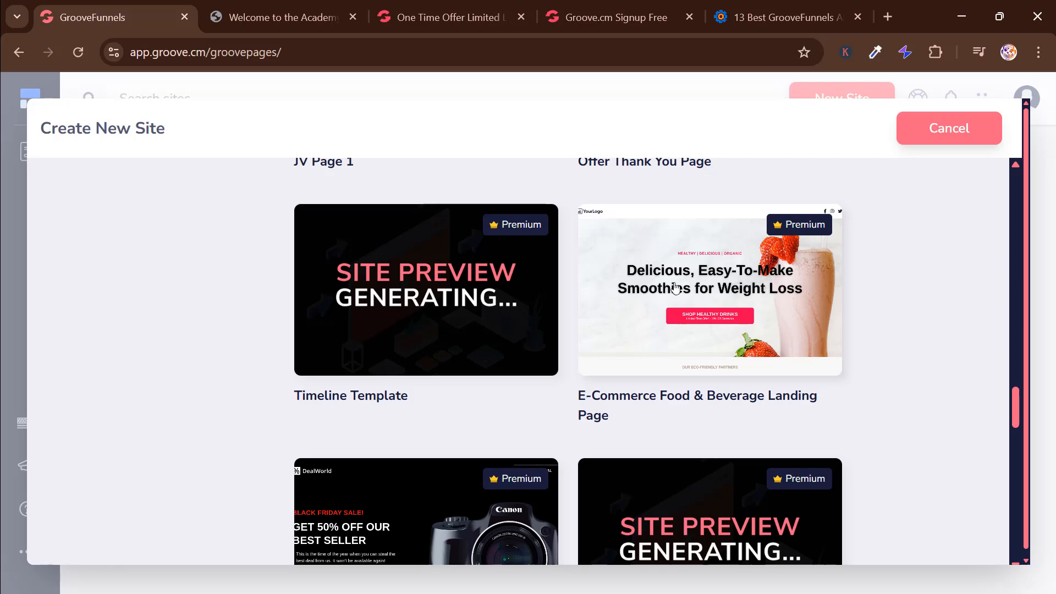
pyautogui.scroll(-3, 398, 304)
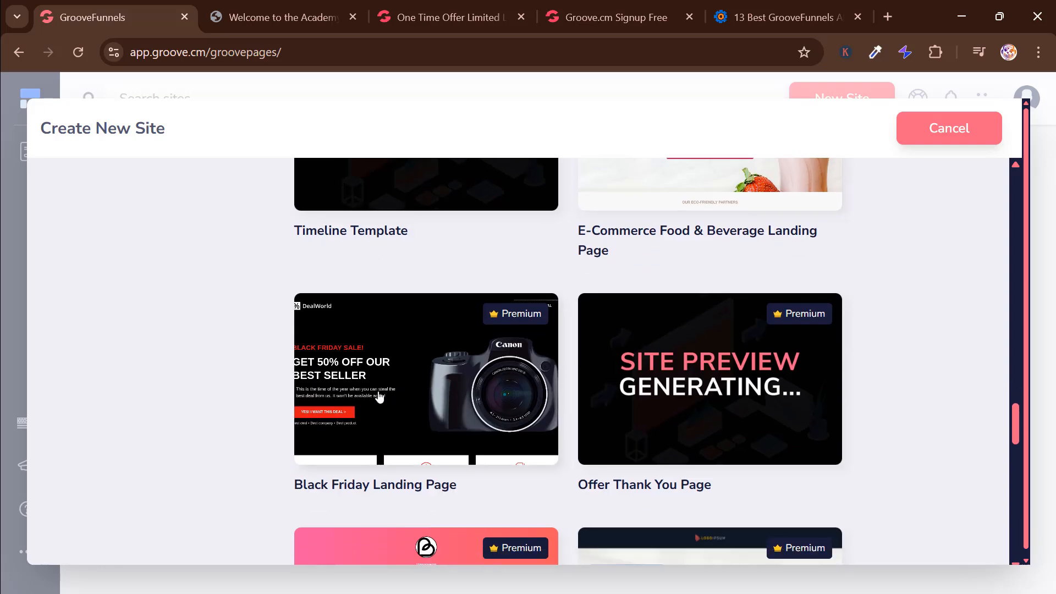
pyautogui.scroll(-5, 379, 397)
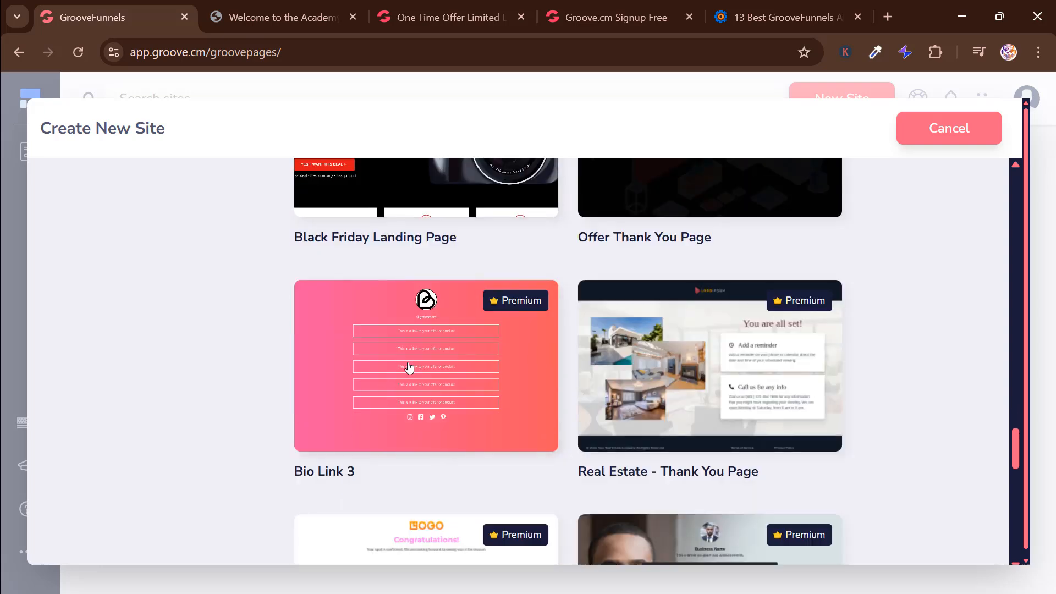
pyautogui.scroll(-5, 429, 352)
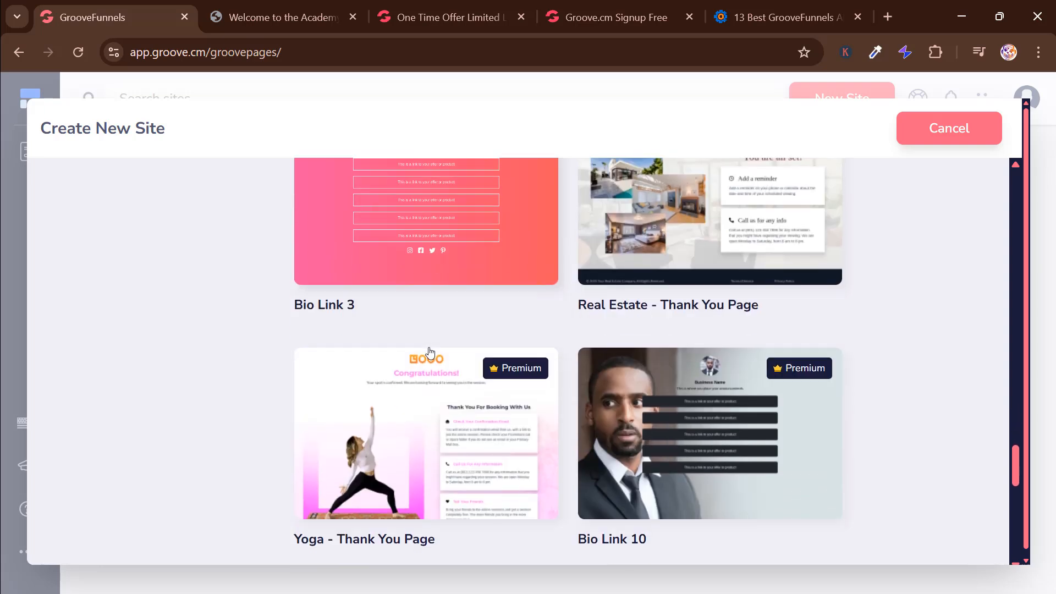
pyautogui.scroll(-3, 434, 345)
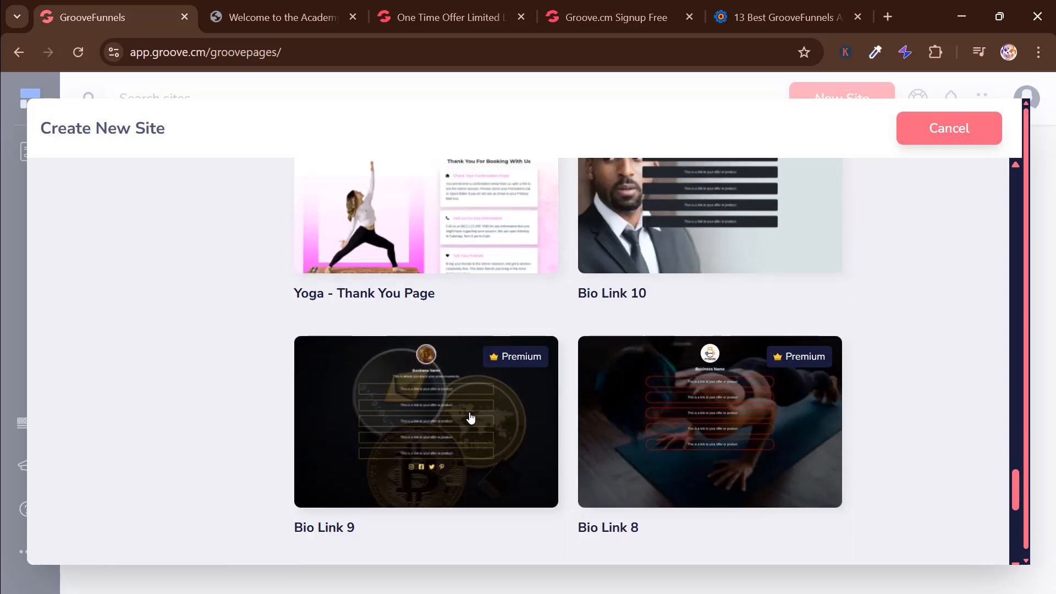
pyautogui.scroll(-3, 473, 418)
pyautogui.scroll(-15, 473, 410)
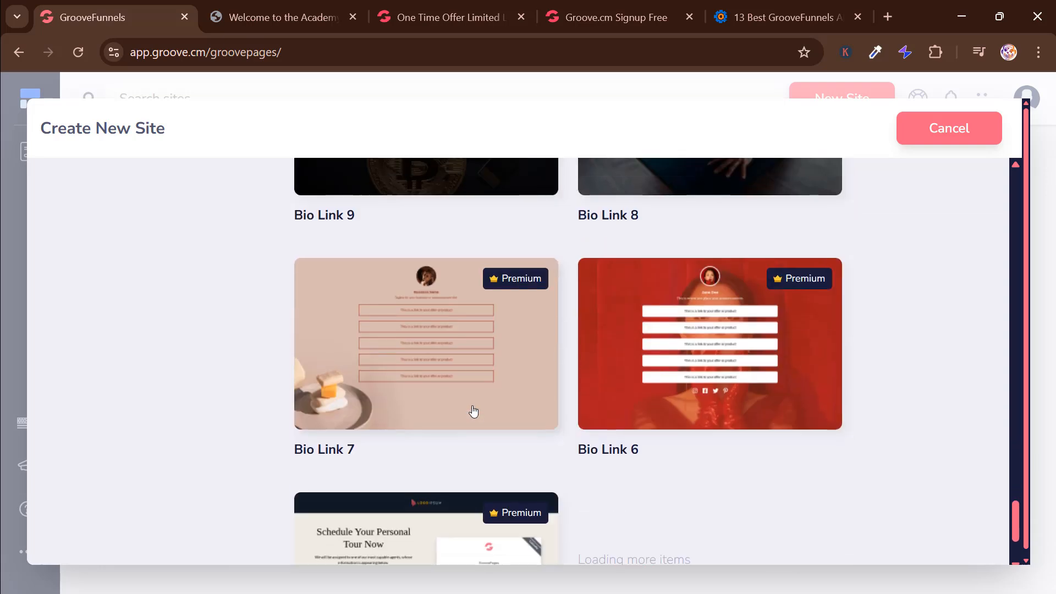
pyautogui.scroll(20, 487, 388)
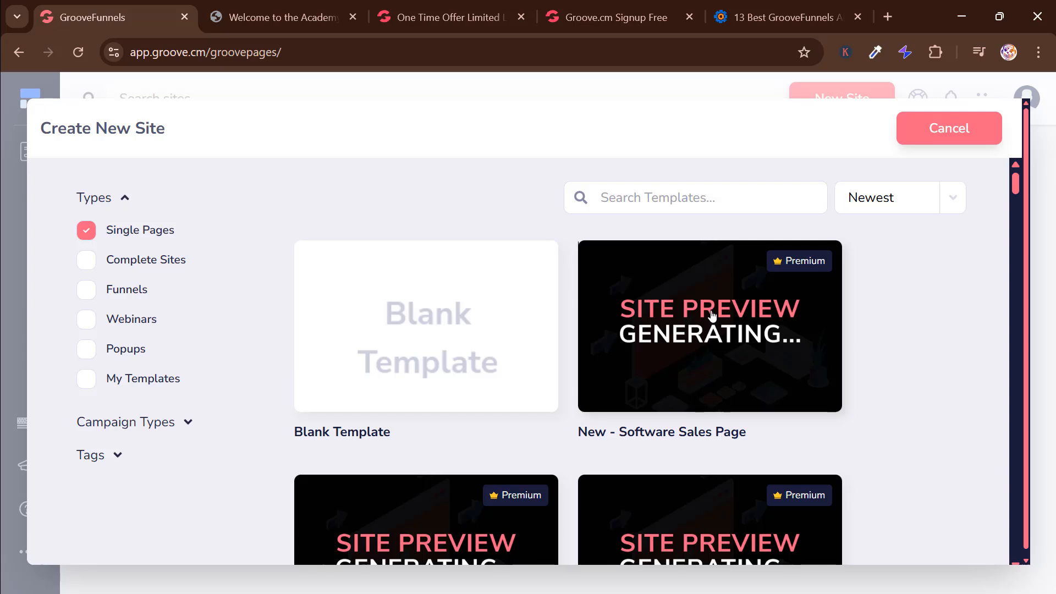
# - Open the New - Software Sales Page template, try its live preview, and cancel the site creation
pyautogui.click(711, 315)
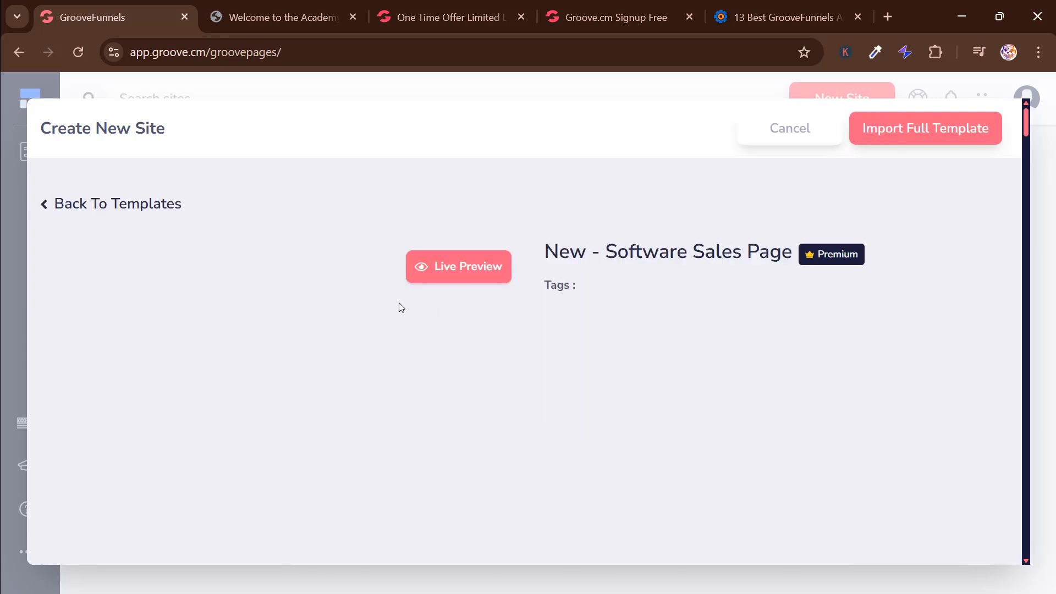
pyautogui.click(466, 269)
pyautogui.click(769, 144)
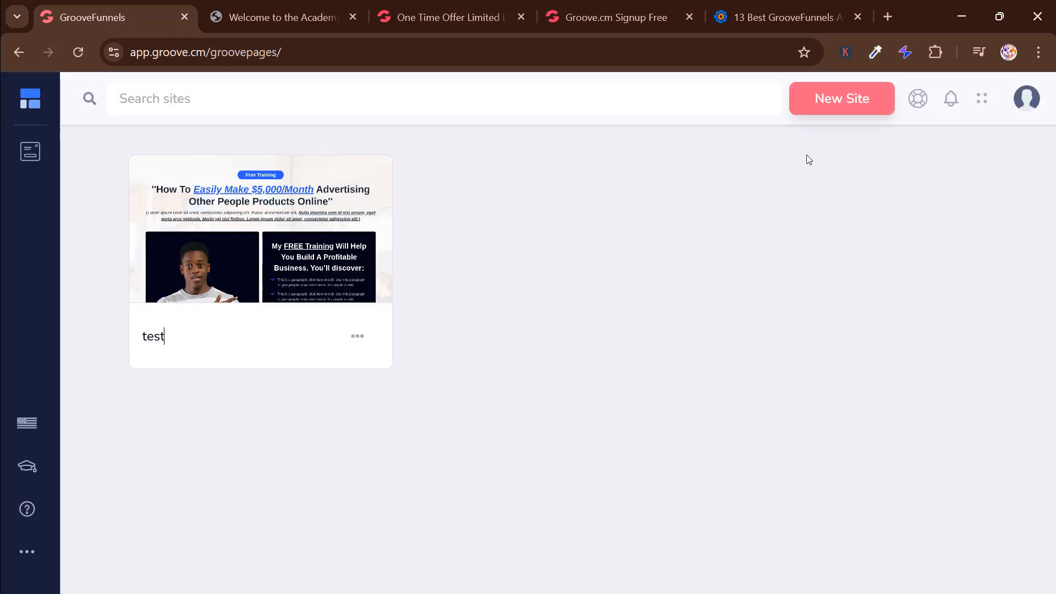
# - Start another new site and browse the Complete Sites templates
pyautogui.click(814, 98)
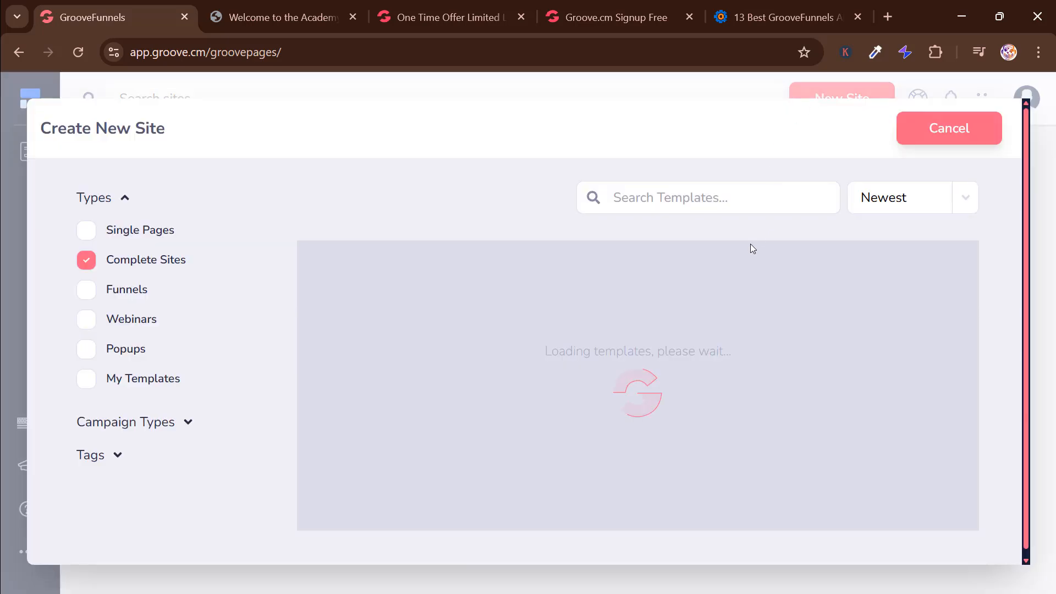
pyautogui.scroll(-3, 747, 275)
pyautogui.scroll(-6, 746, 277)
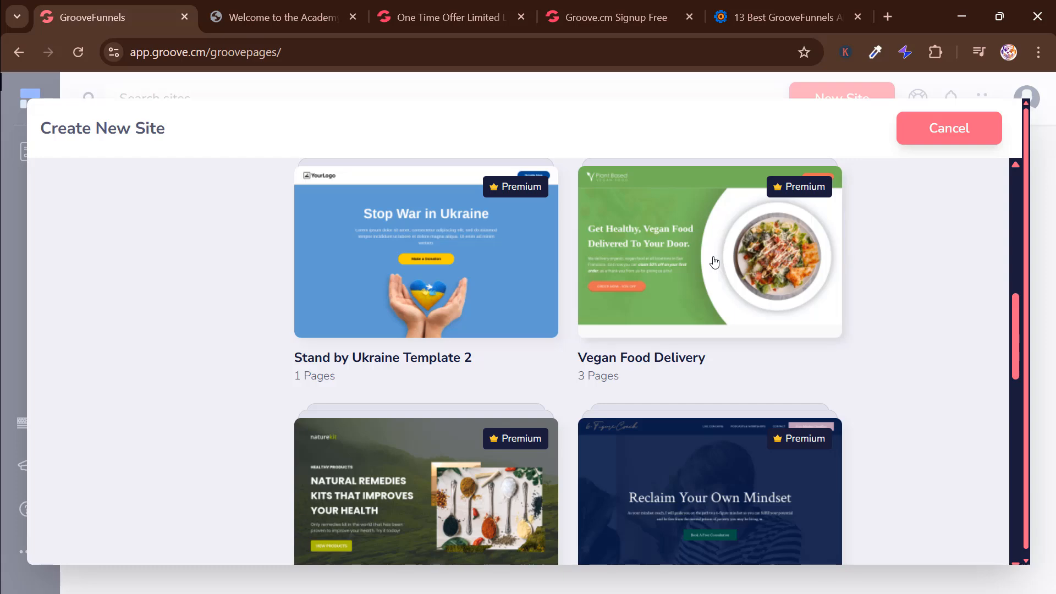
pyautogui.scroll(-6, 714, 263)
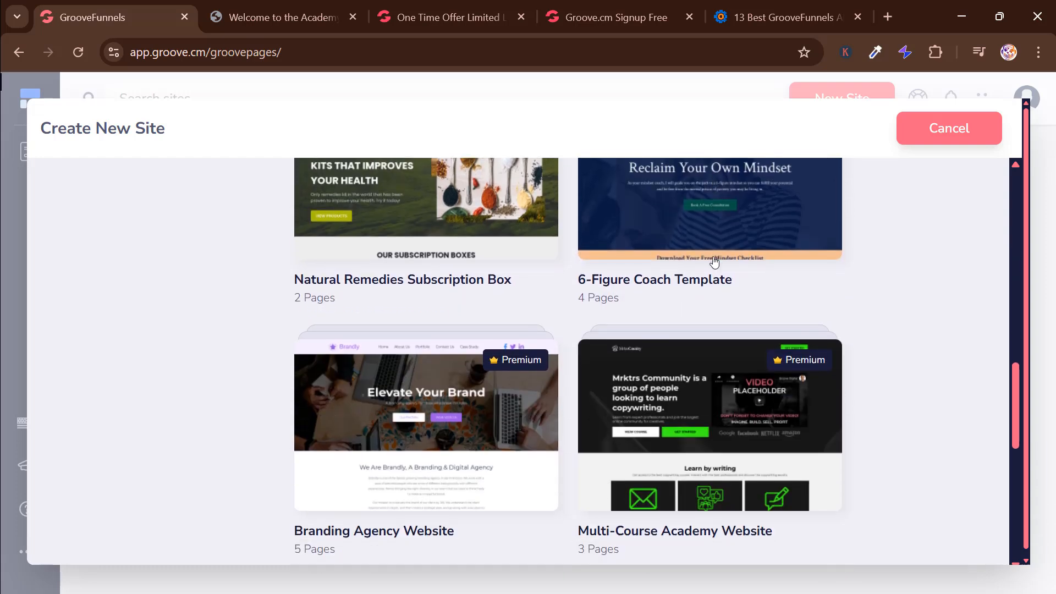
pyautogui.scroll(-2, 714, 263)
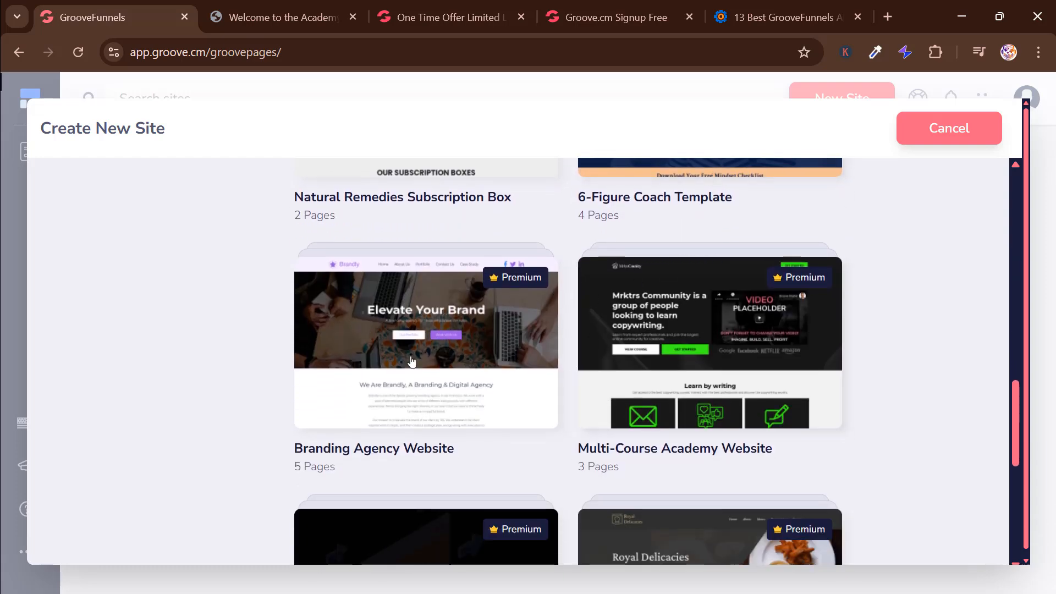
# - Open the Multi-Course Academy Website template and select its first page for import
pyautogui.click(683, 322)
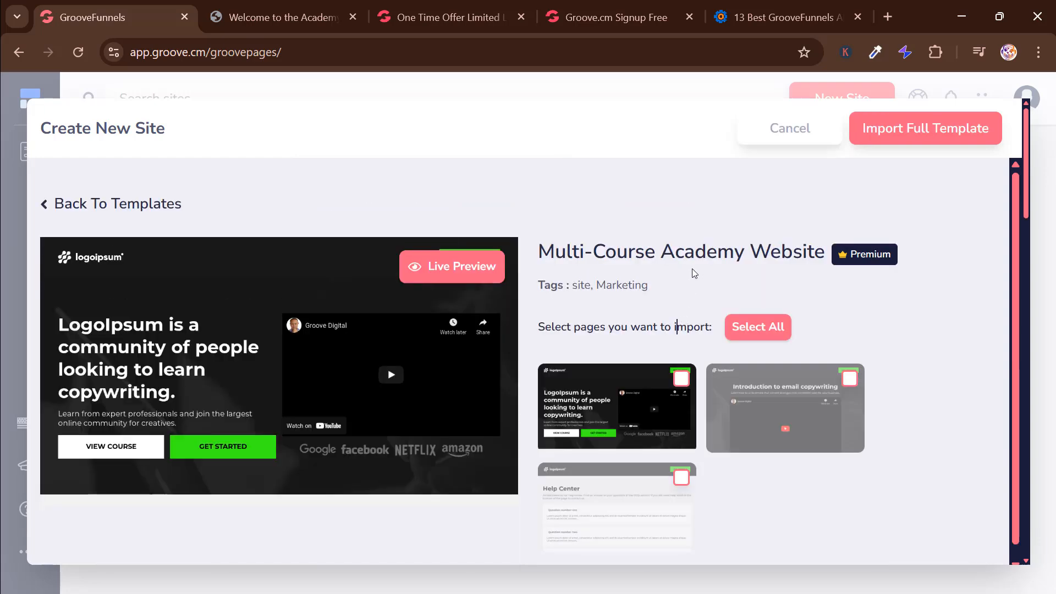
pyautogui.scroll(-1, 671, 357)
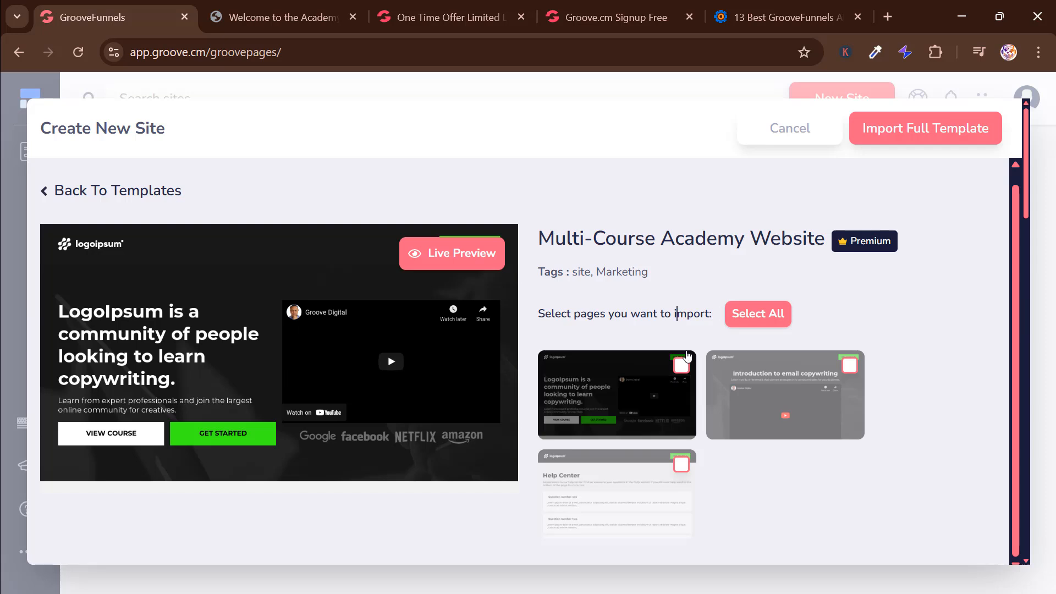
pyautogui.click(682, 365)
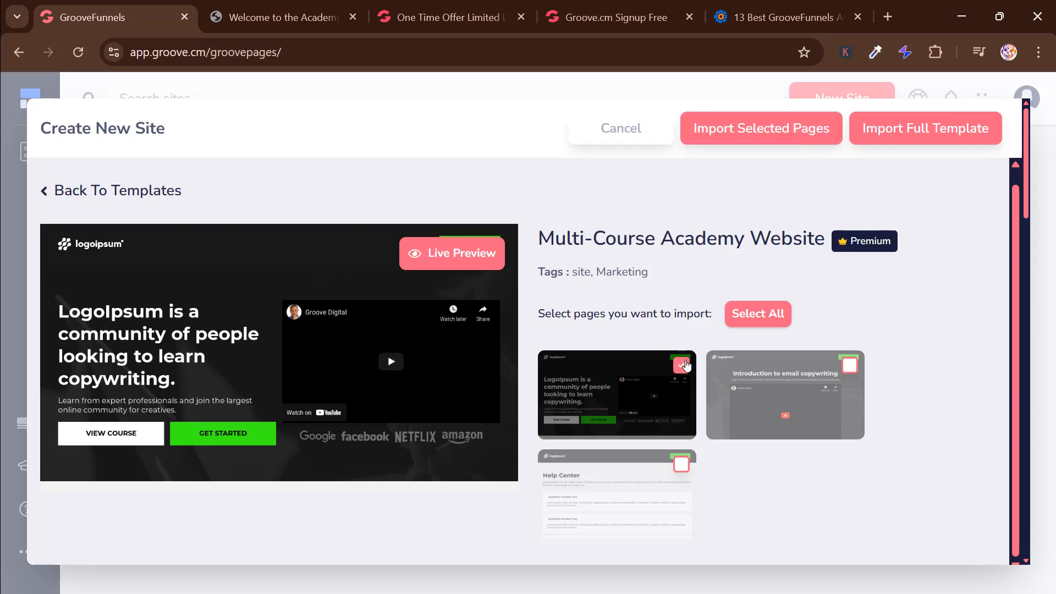
# - Import only the first page of the Multi-Course Academy Website template into a new site named test1 and start building it
pyautogui.click(682, 365)
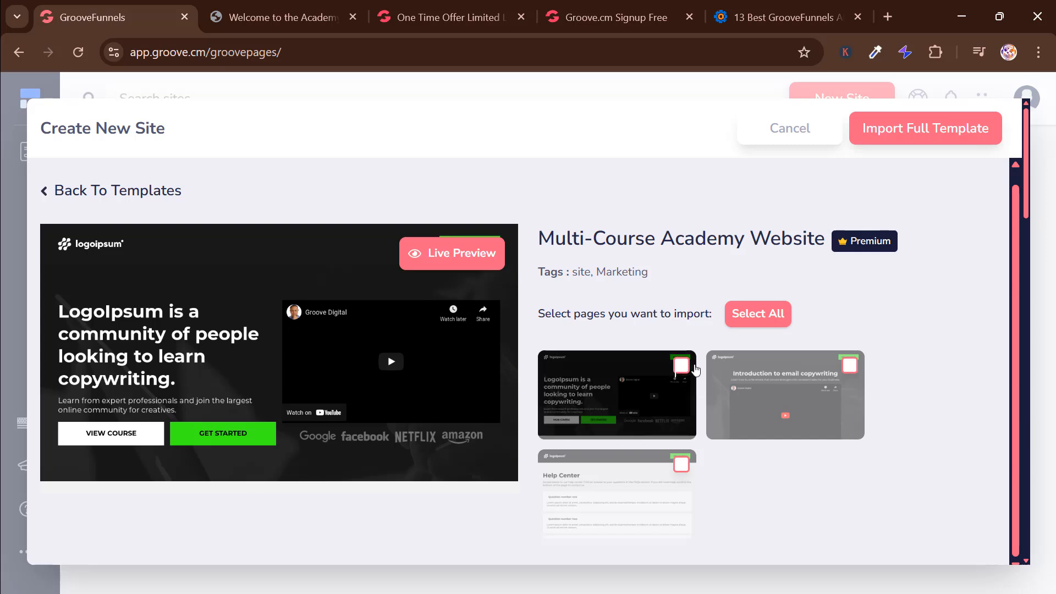
pyautogui.click(683, 365)
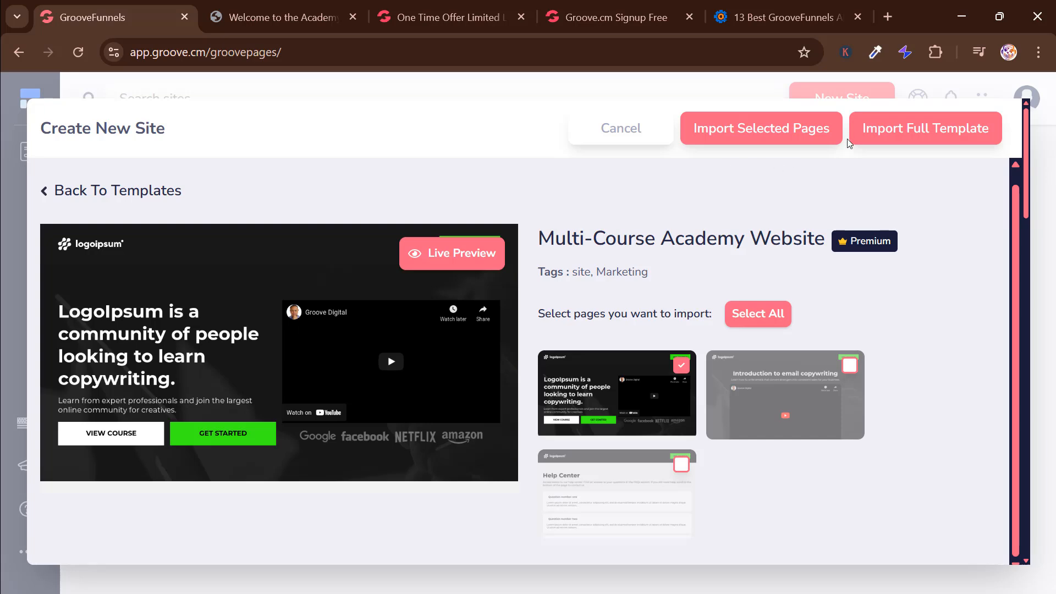
pyautogui.click(767, 129)
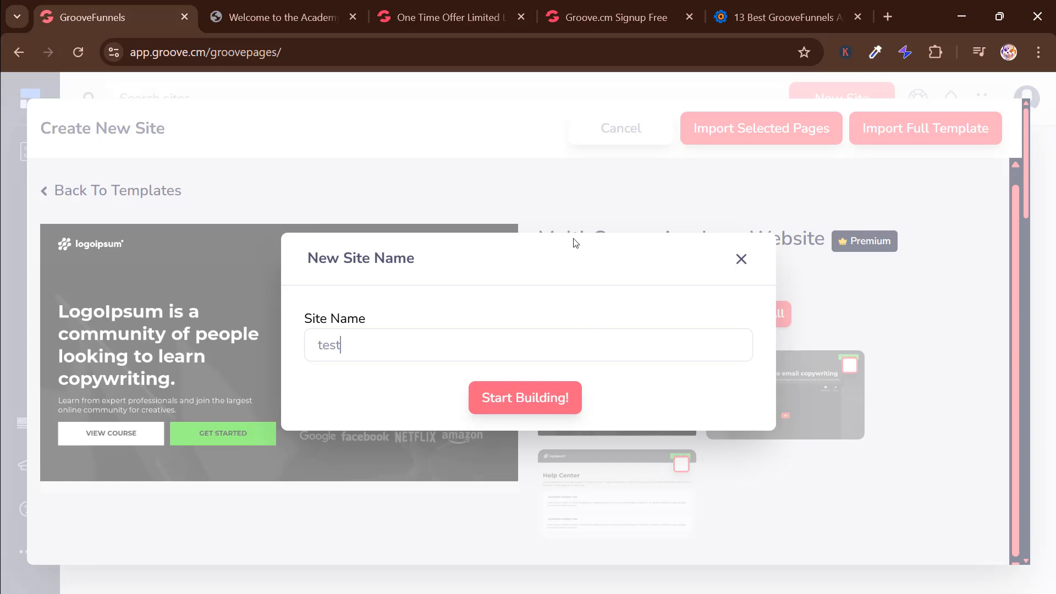
pyautogui.click(537, 397)
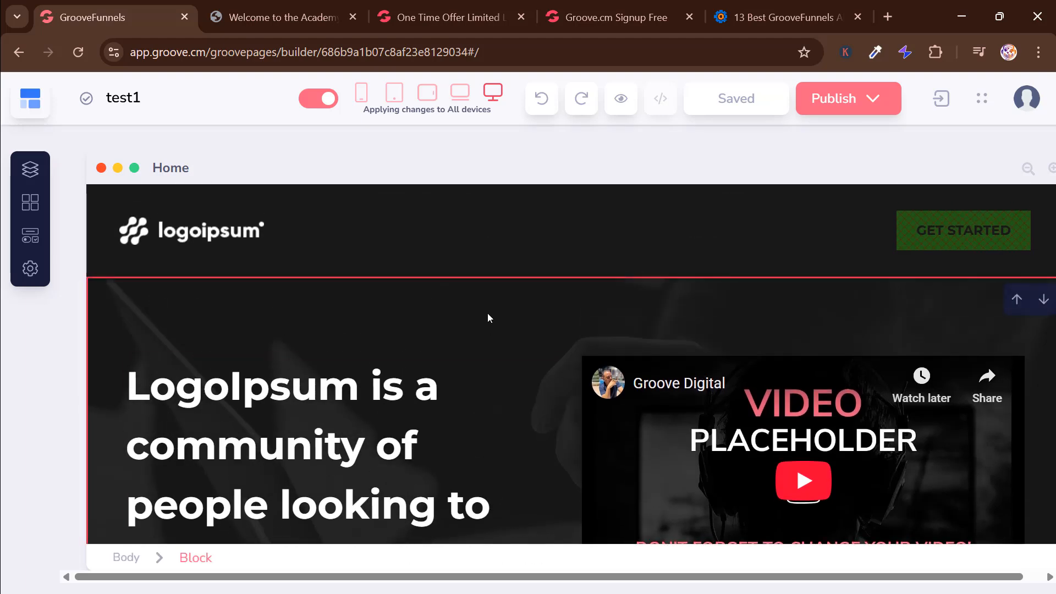
# - Look through the imported Home page from its header down to the footer and return to its beginning
pyautogui.scroll(-3, 487, 312)
pyautogui.scroll(-6, 487, 312)
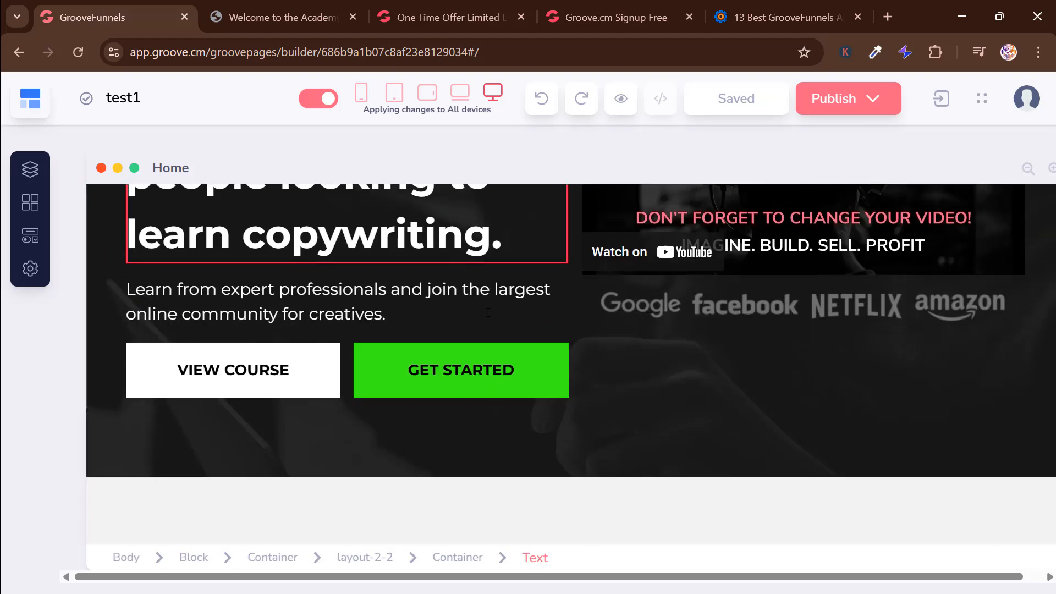
pyautogui.scroll(-7, 487, 313)
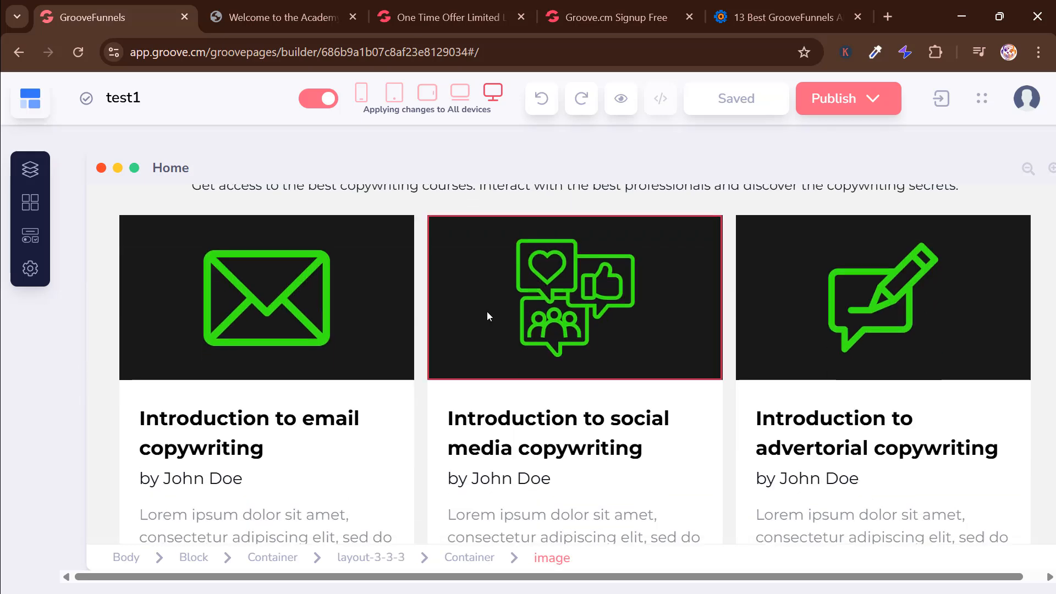
pyautogui.scroll(-7, 487, 314)
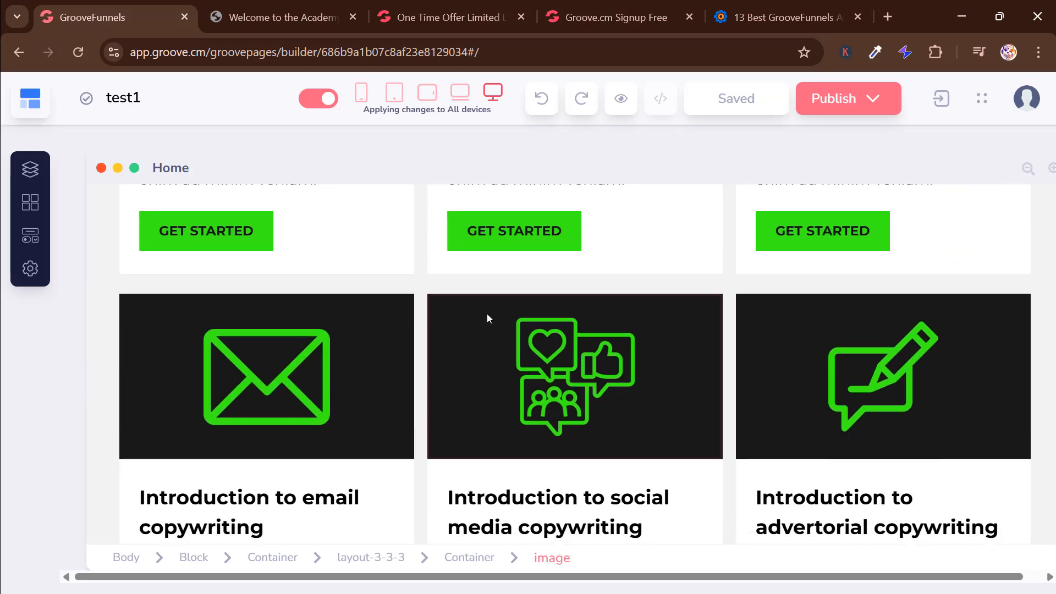
pyautogui.scroll(-7, 488, 316)
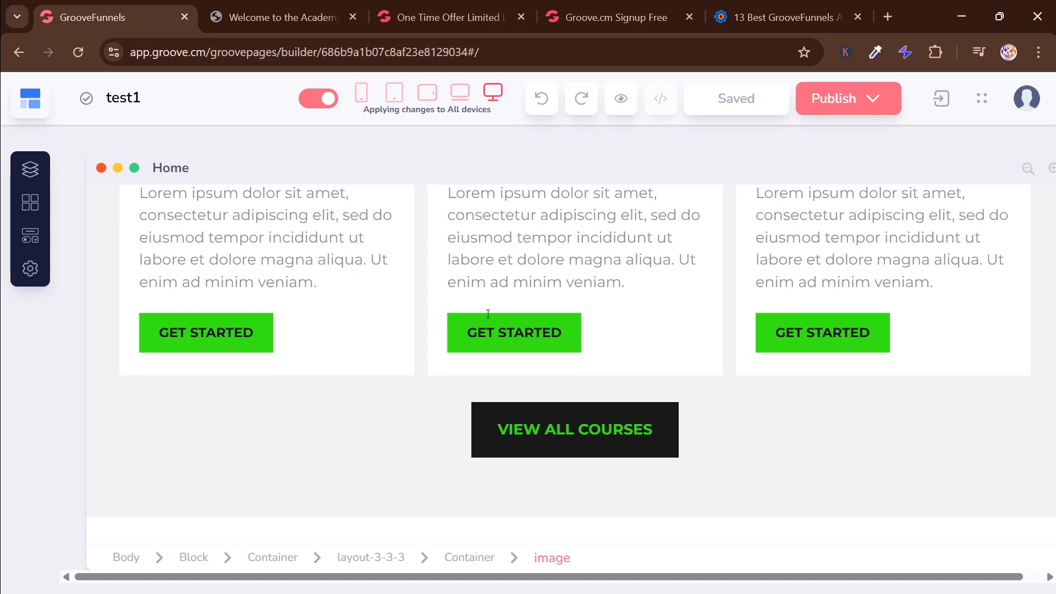
pyautogui.scroll(-5, 488, 314)
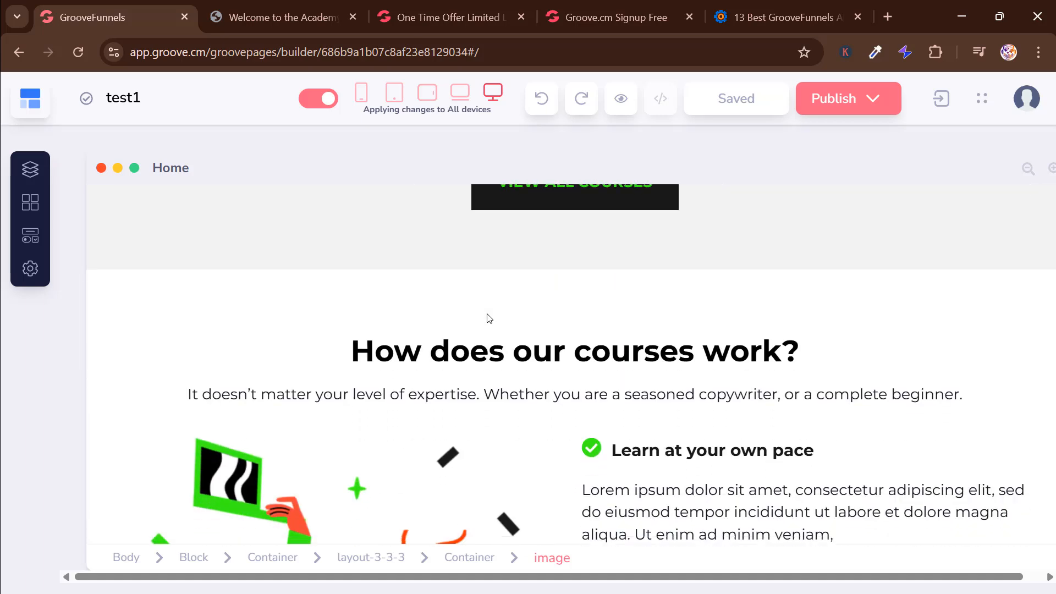
pyautogui.scroll(-9, 488, 318)
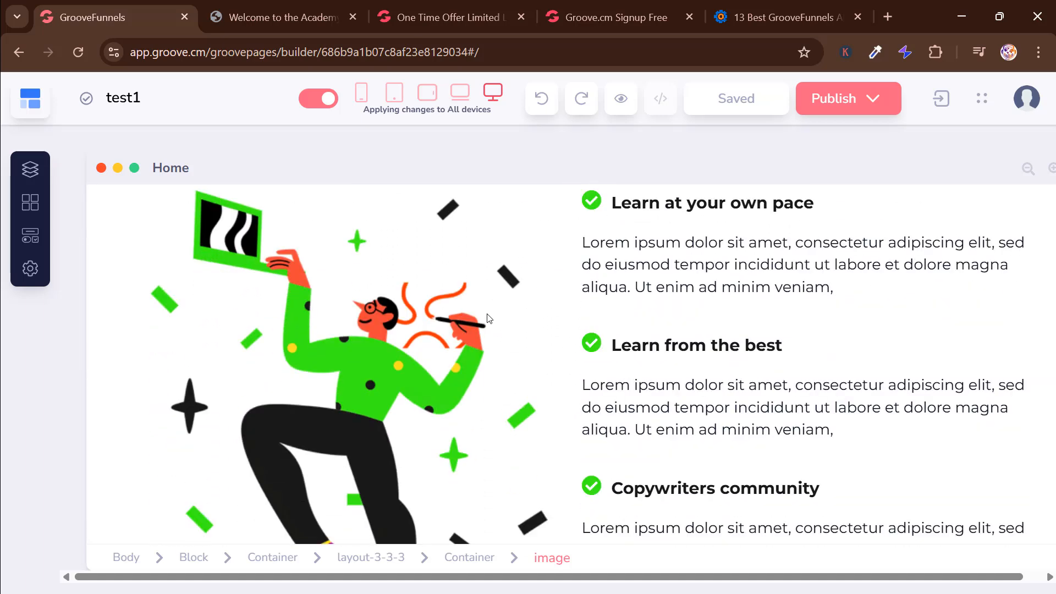
pyautogui.scroll(-9, 488, 318)
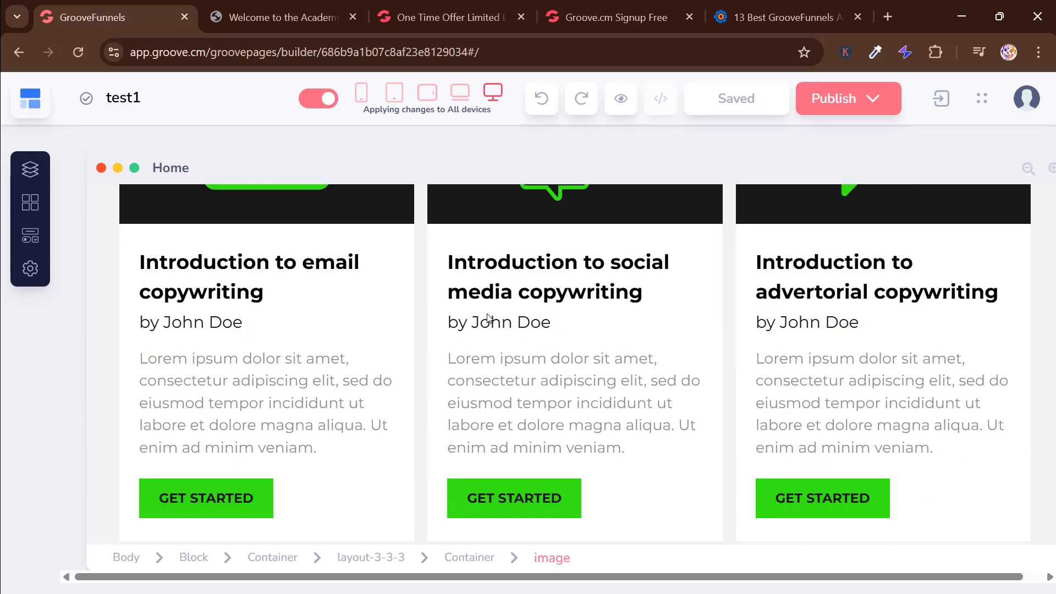
pyautogui.scroll(-6, 487, 316)
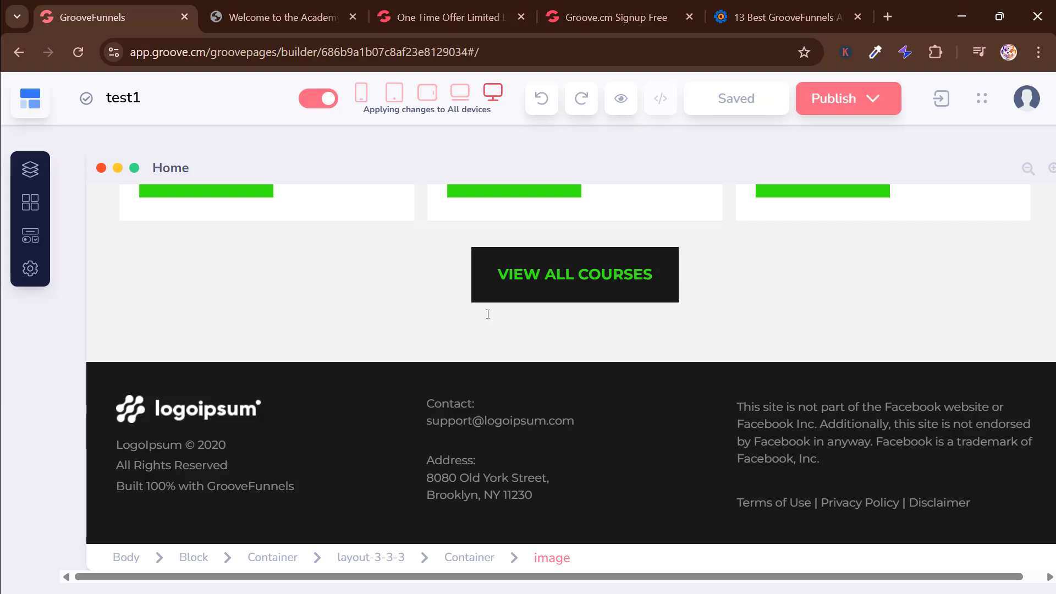
pyautogui.scroll(20, 738, 341)
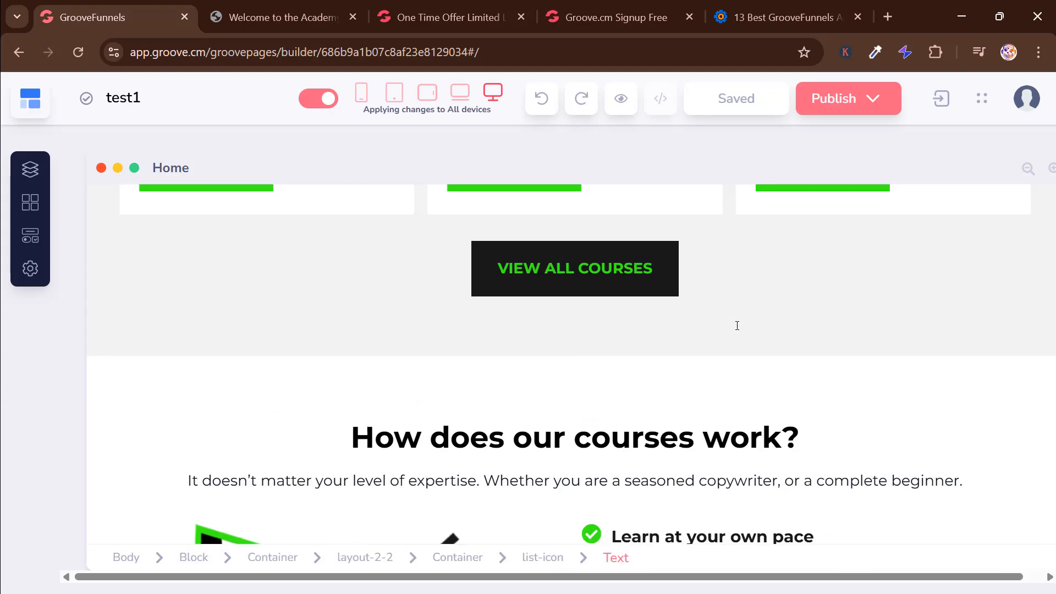
pyautogui.scroll(20, 737, 326)
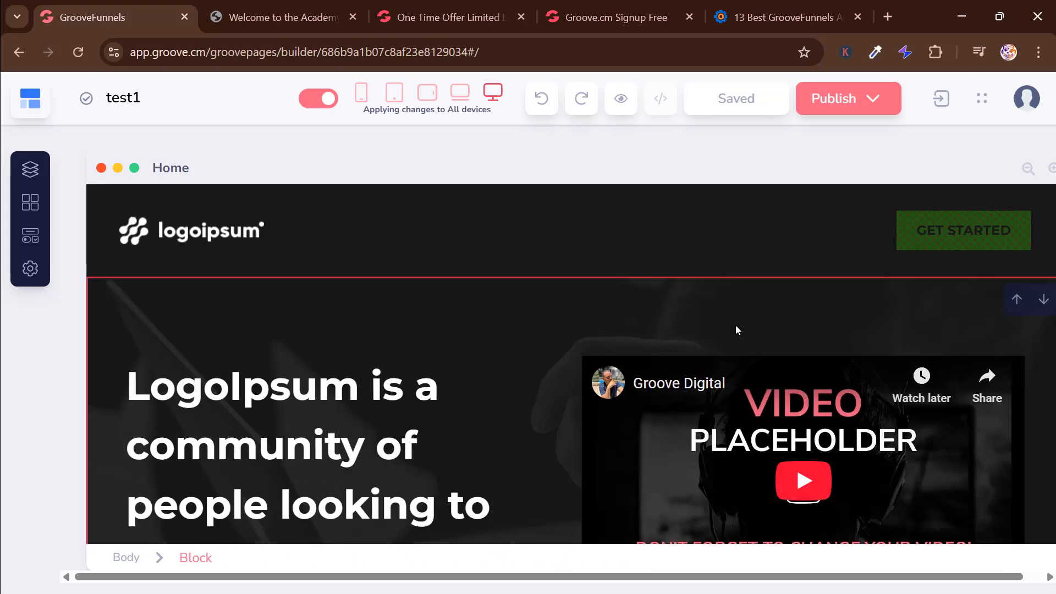
pyautogui.scroll(-1, 706, 292)
pyautogui.scroll(1, 695, 318)
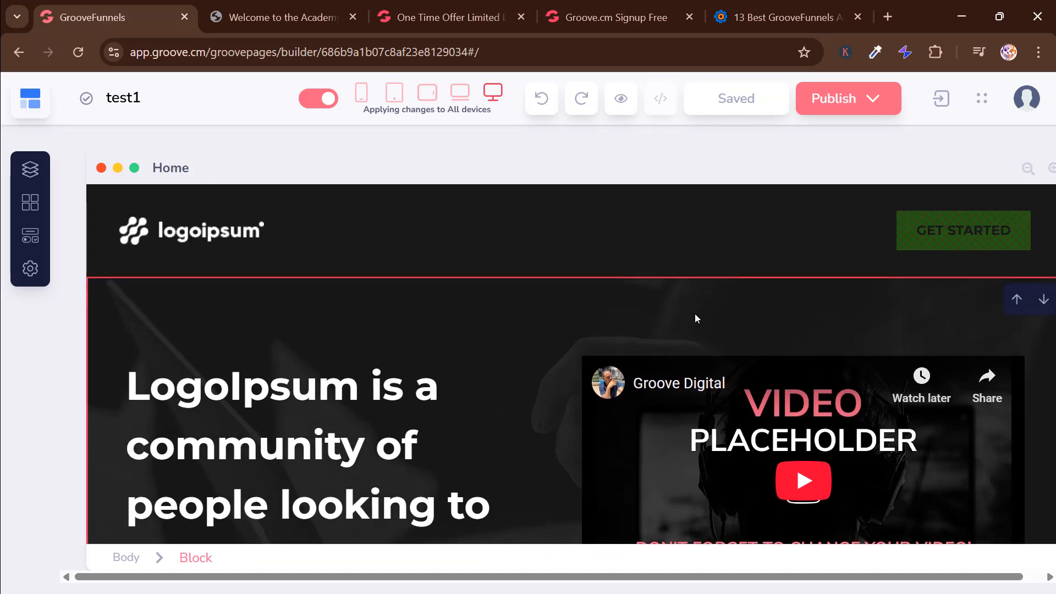
# - Select the hero heading and review its text, background, border and animation settings
pyautogui.scroll(-3, 694, 317)
pyautogui.click(367, 290)
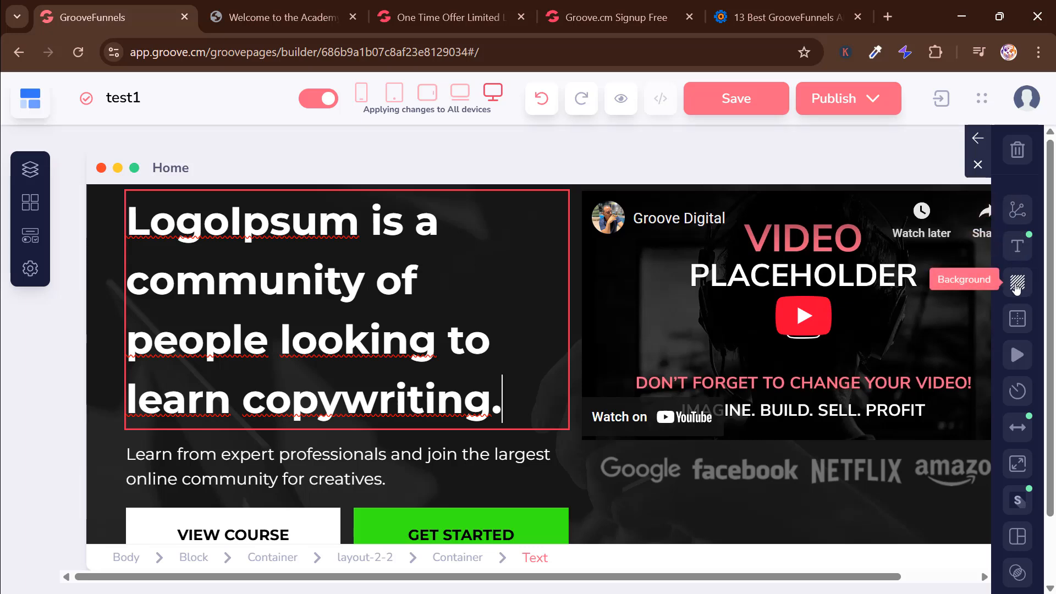
pyautogui.click(1015, 247)
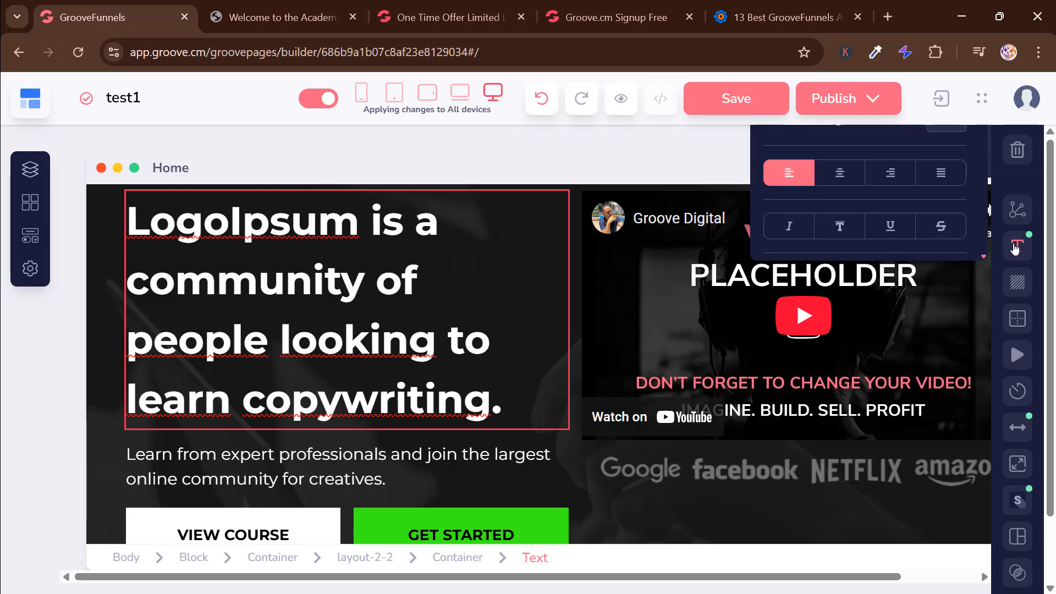
pyautogui.click(1016, 283)
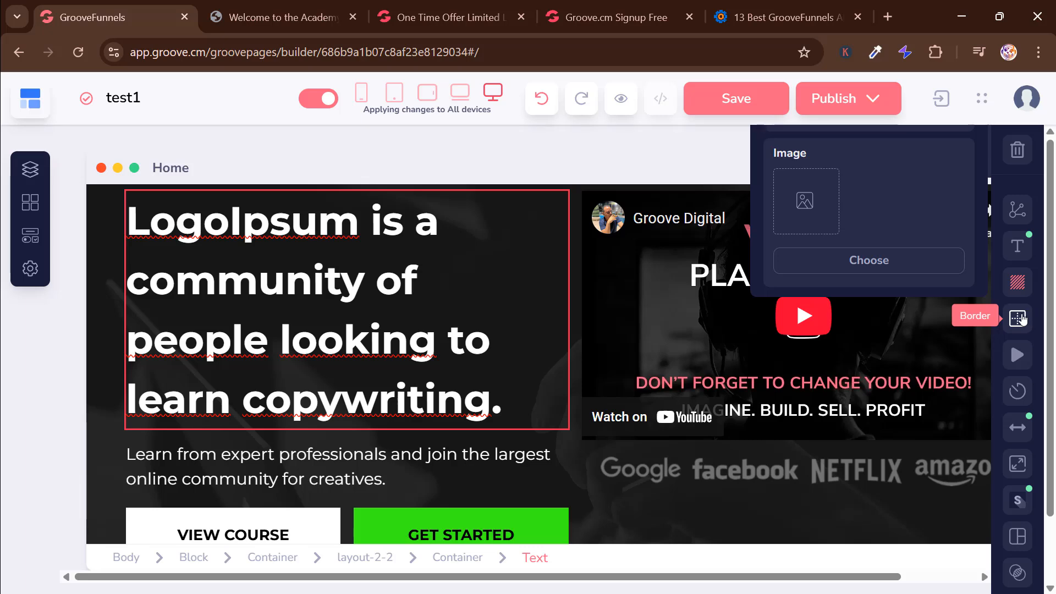
pyautogui.click(1018, 318)
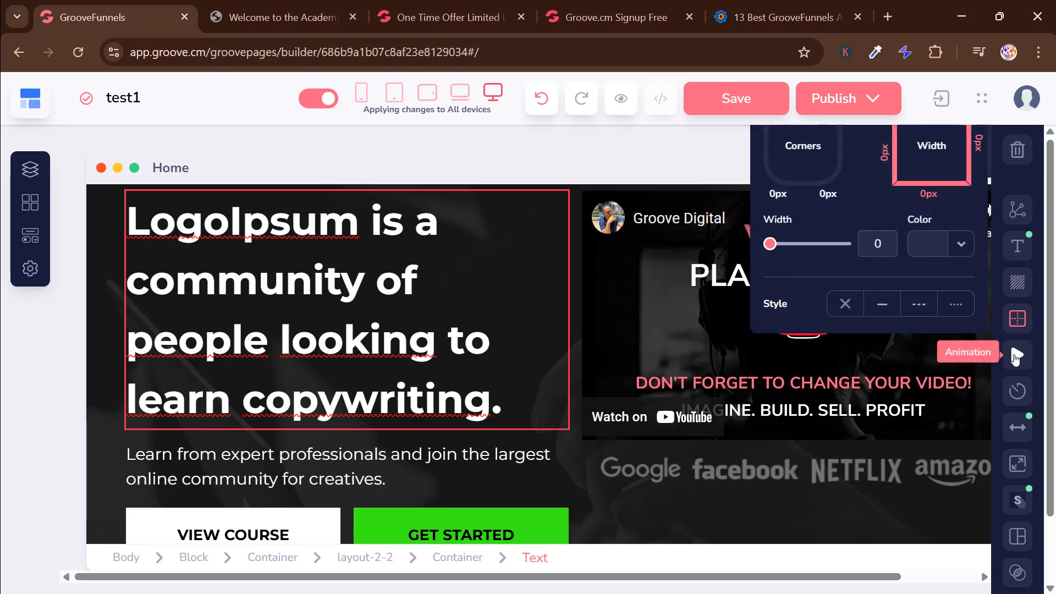
pyautogui.click(1017, 356)
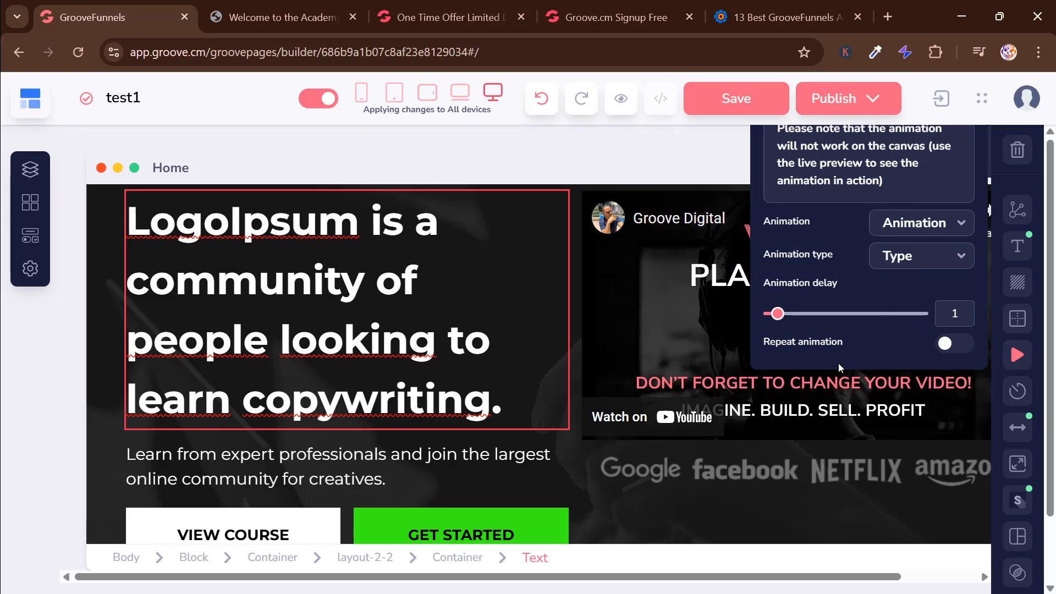
# - Select the hero's green GET STARTED button, view its background colour options, and dismiss them without changing the colour
pyautogui.scroll(-2, 586, 435)
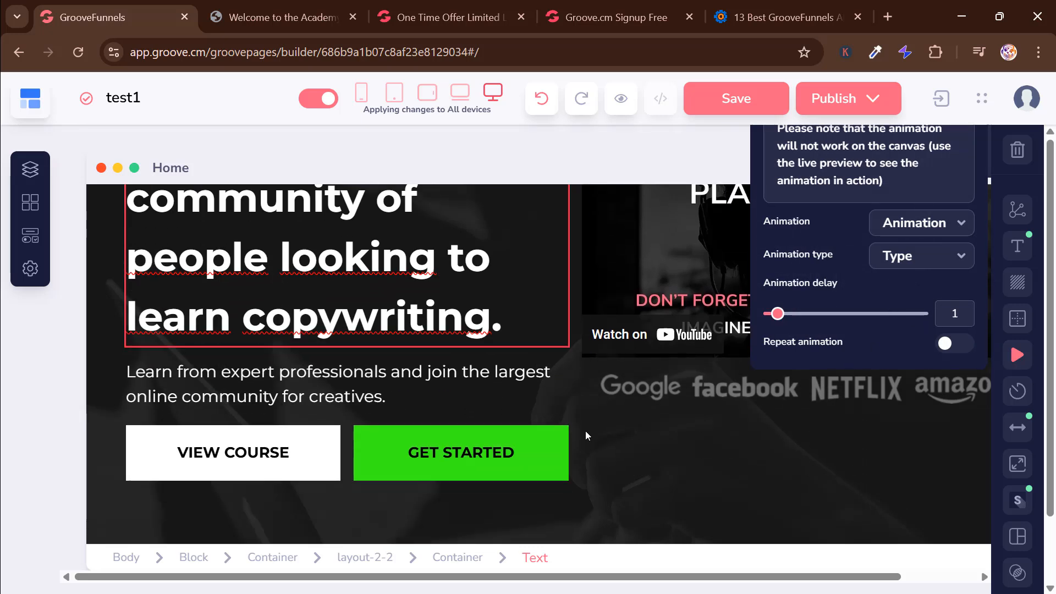
pyautogui.click(484, 446)
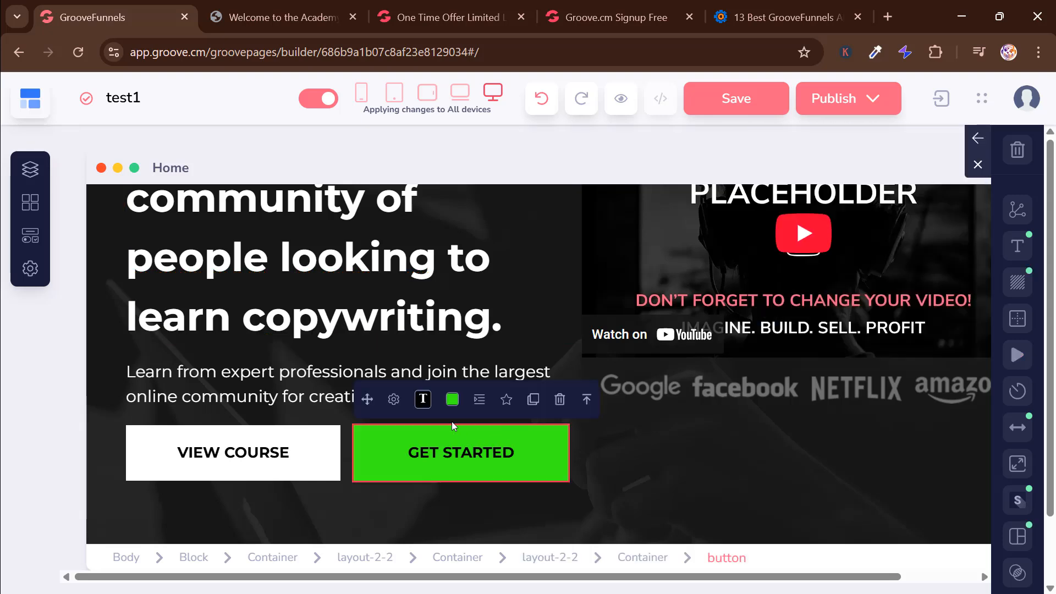
pyautogui.click(453, 400)
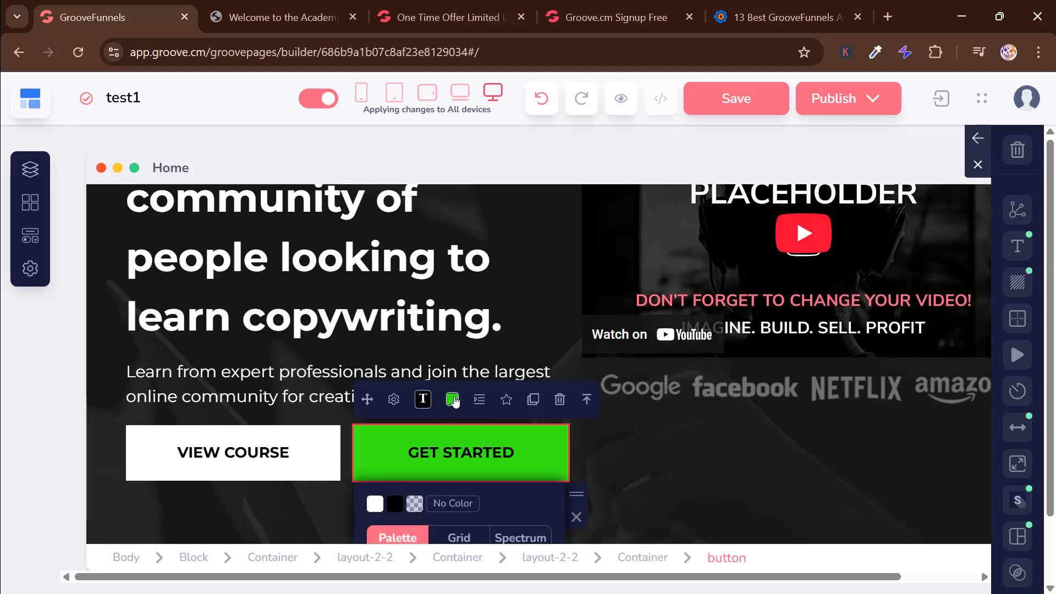
pyautogui.click(691, 456)
pyautogui.scroll(3, 354, 275)
pyautogui.scroll(-3, 354, 275)
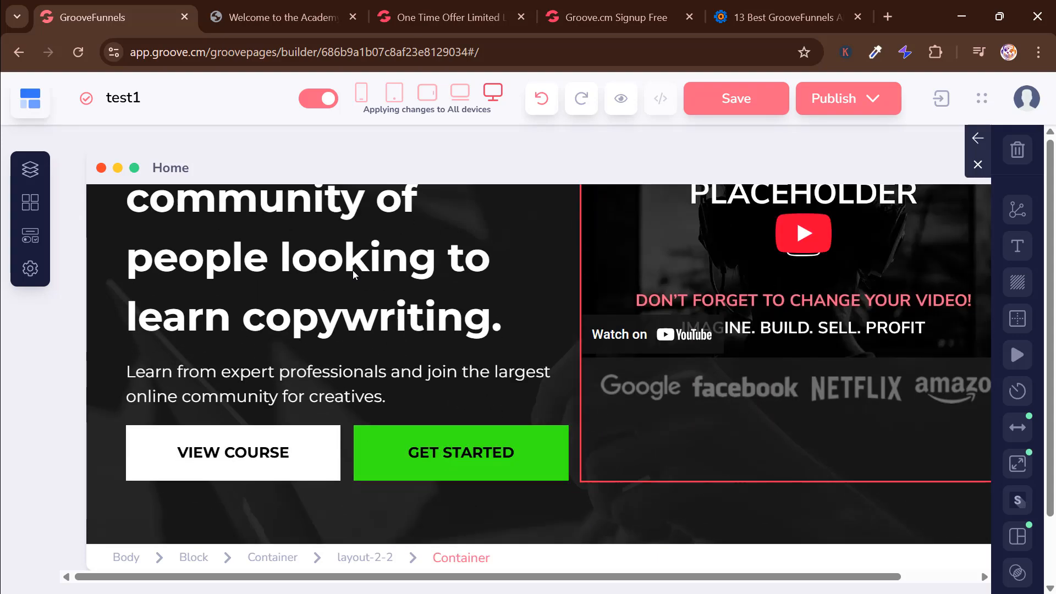
# - Replace the heading of the middle course card in the first row with "This is an awesome product"
pyautogui.scroll(2, 354, 275)
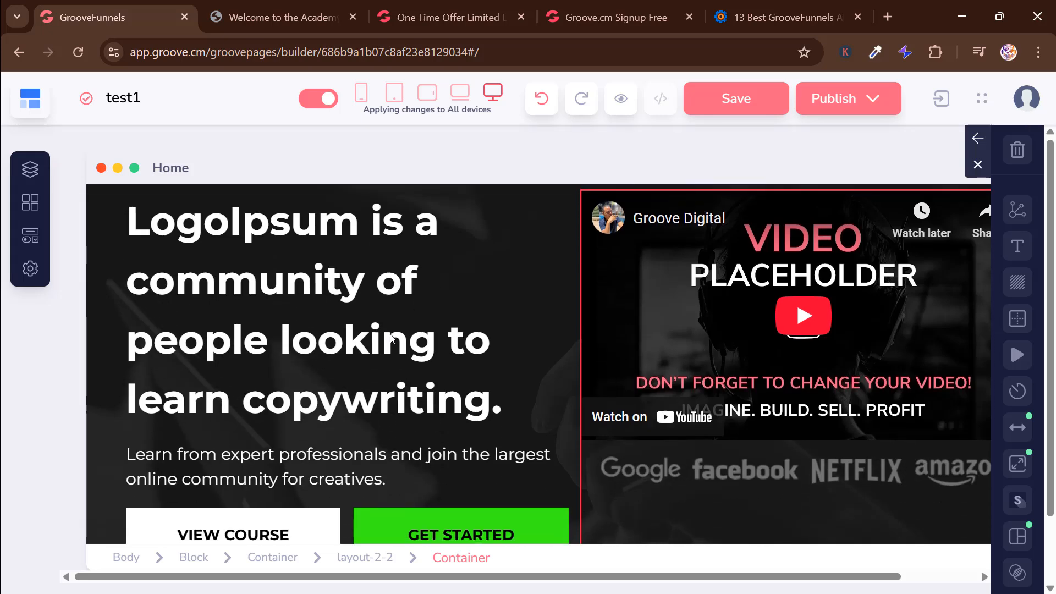
pyautogui.scroll(-8, 431, 341)
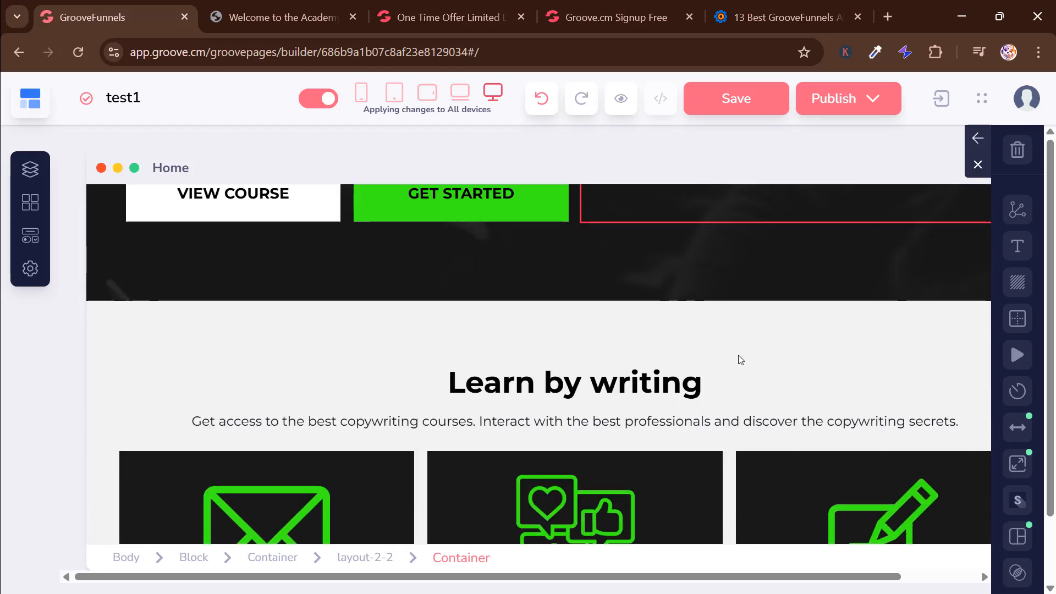
pyautogui.scroll(-2, 678, 341)
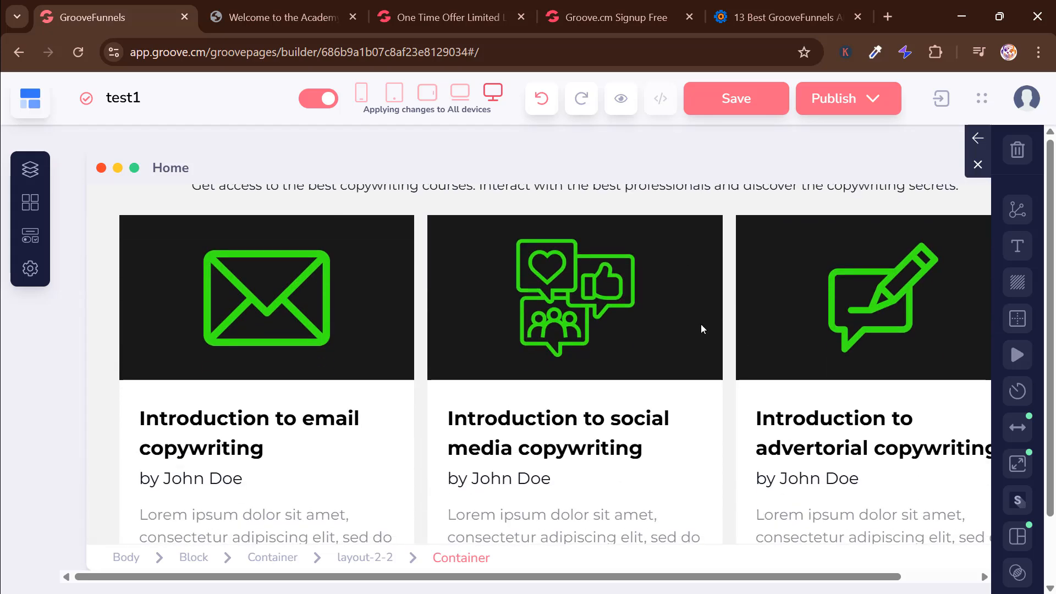
pyautogui.scroll(-2, 701, 324)
pyautogui.click(538, 371)
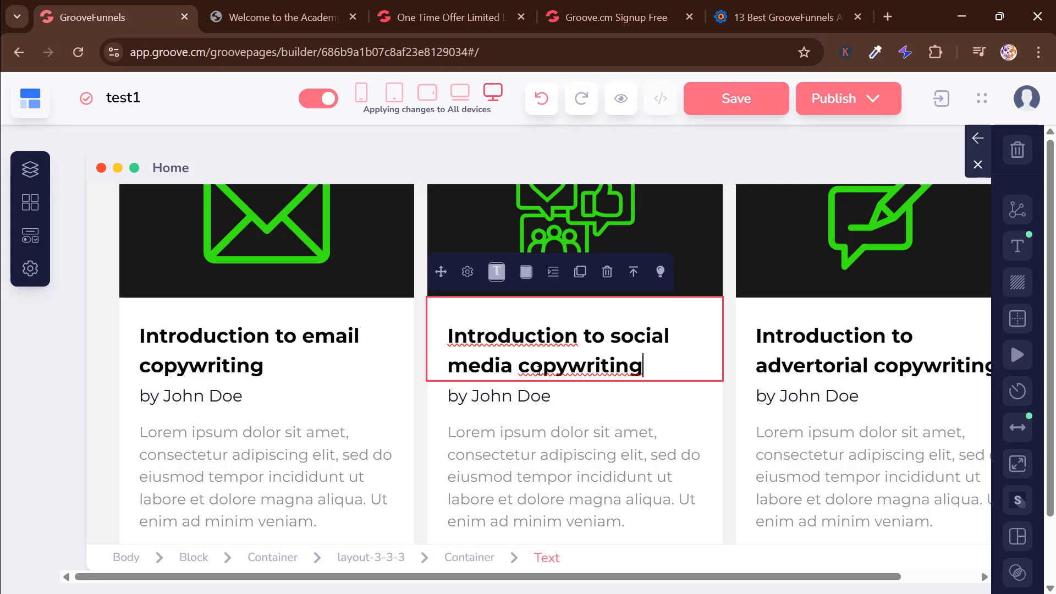
pyautogui.moveTo(643, 366); pyautogui.dragTo(349, 313)
pyautogui.doubleClick(450, 334)
pyautogui.moveTo(450, 334); pyautogui.dragTo(572, 357)
pyautogui.press('BackSpace')
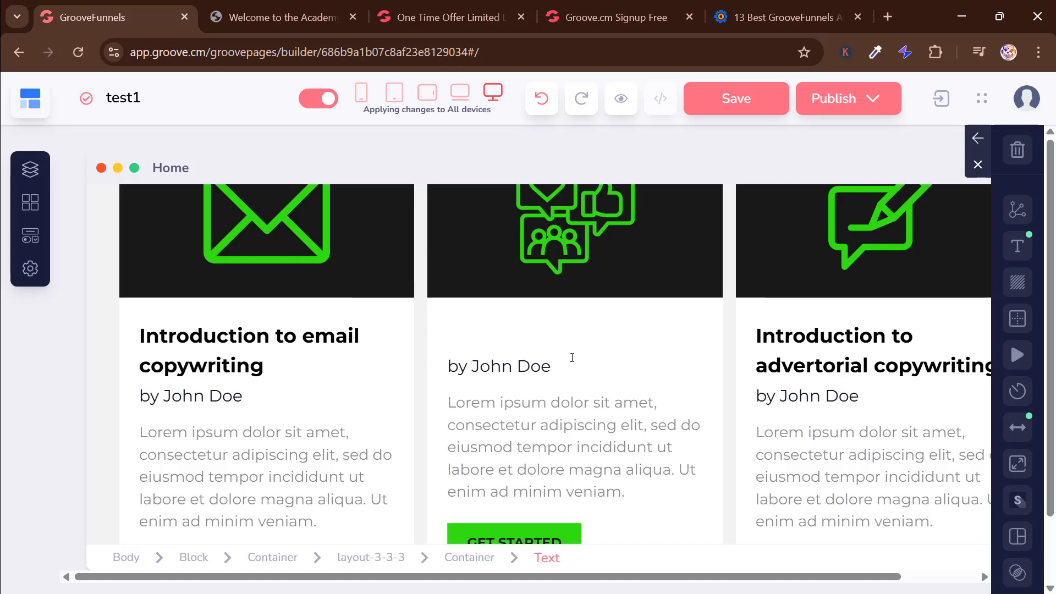
pyautogui.write('This is ')
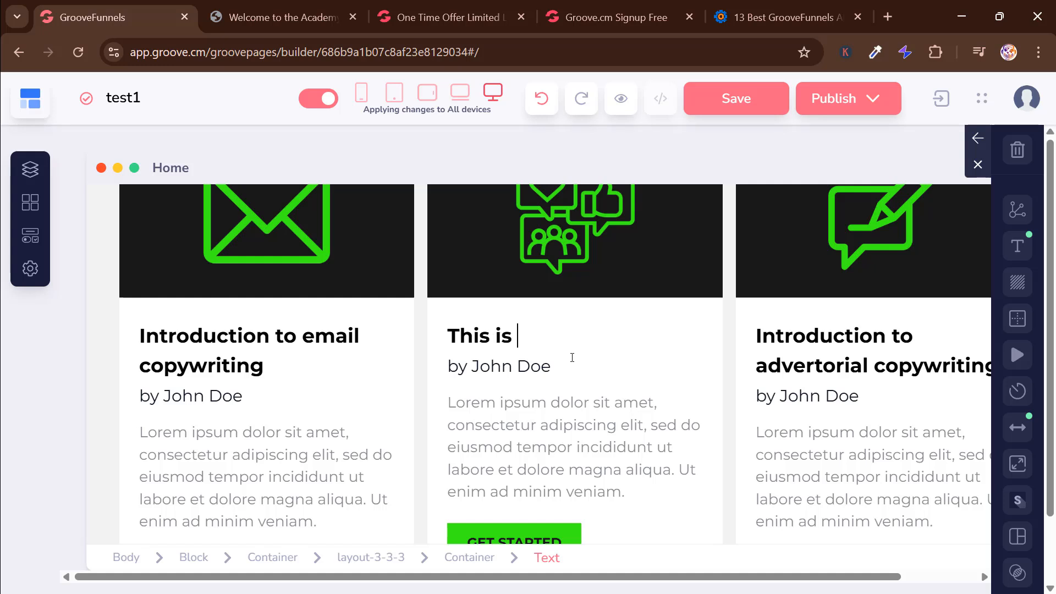
pyautogui.write('an awesome')
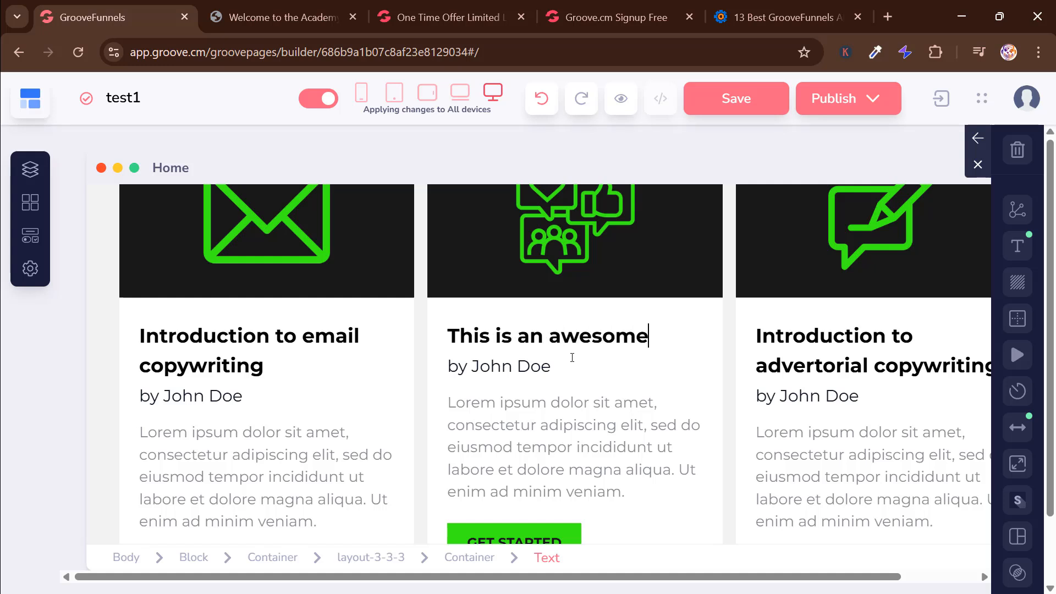
pyautogui.write(' product')
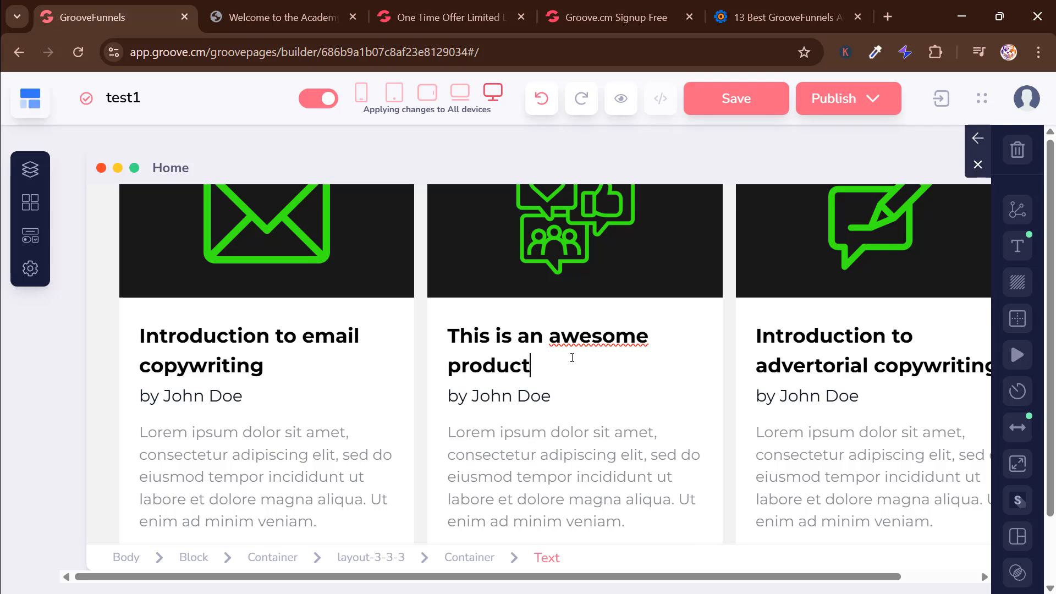
pyautogui.scroll(-3, 610, 370)
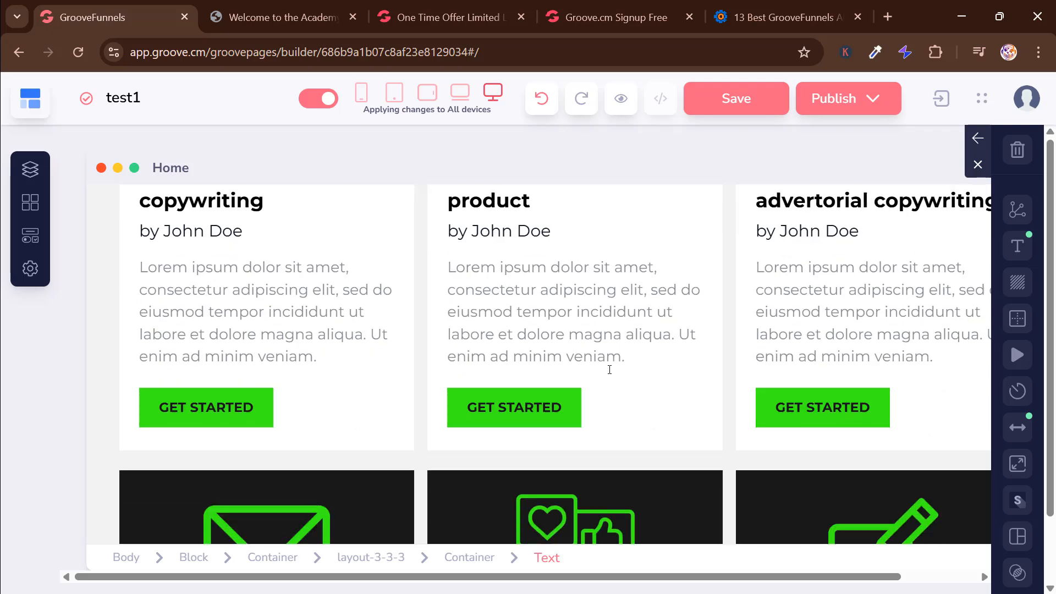
pyautogui.scroll(-1, 586, 359)
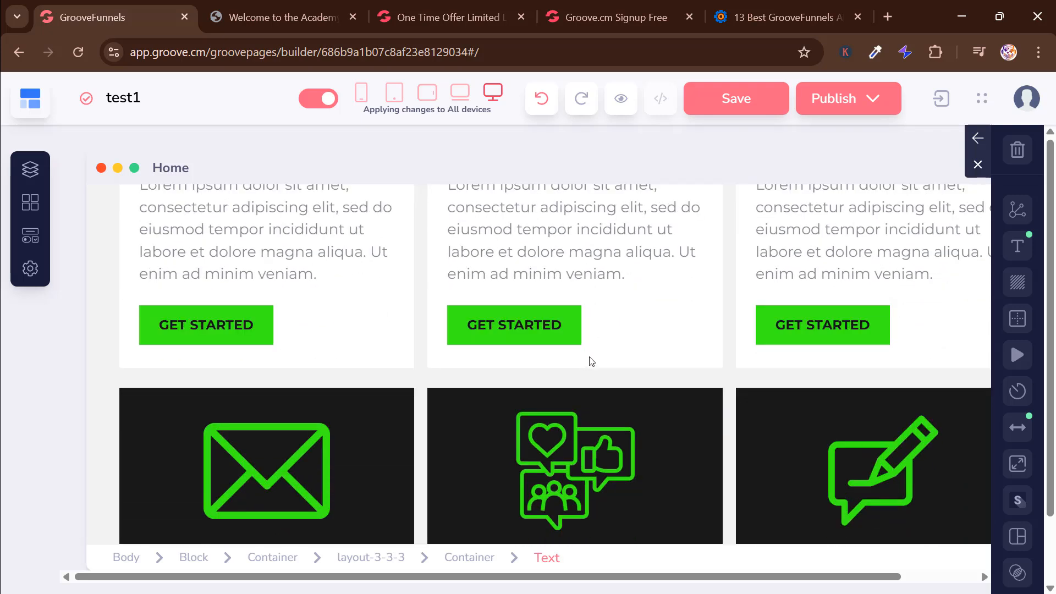
pyautogui.scroll(1, 591, 361)
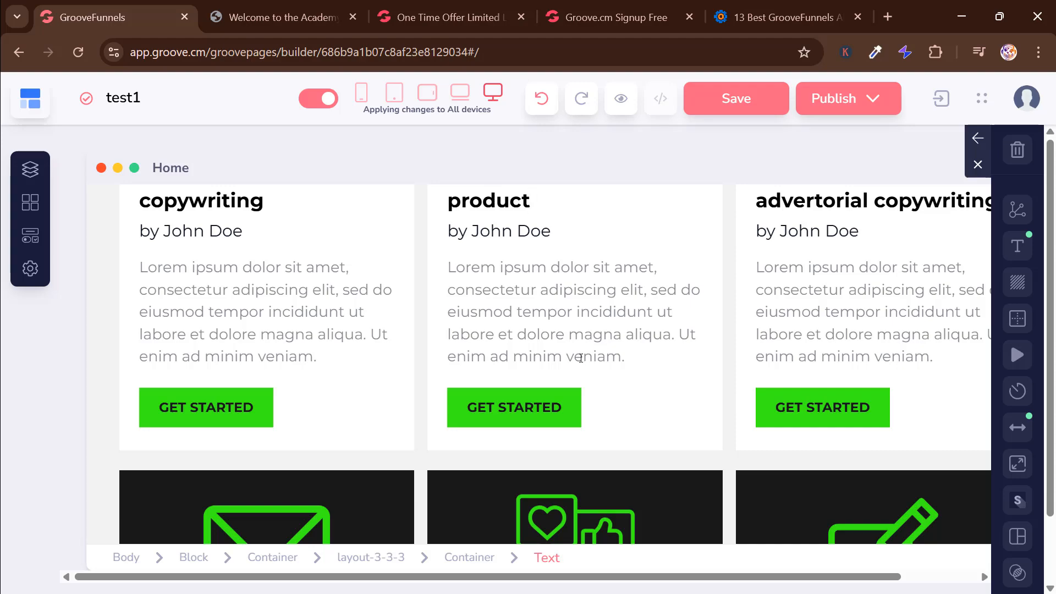
# - Try to add the Designer content block "Our Featured Courses" and check through the Home page for it
pyautogui.scroll(-2, 581, 359)
pyautogui.scroll(10, 617, 295)
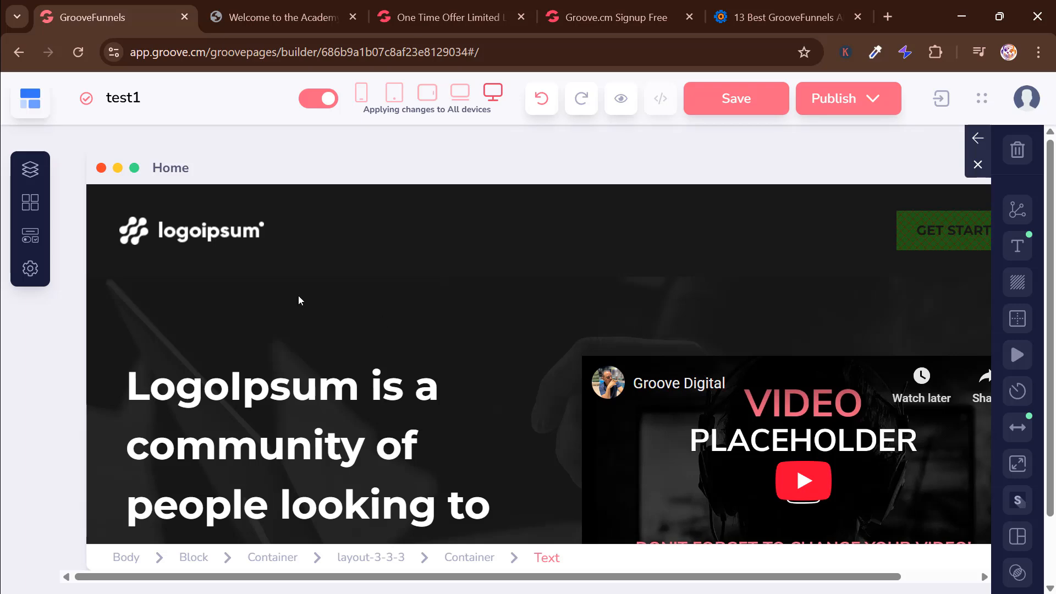
pyautogui.click(31, 204)
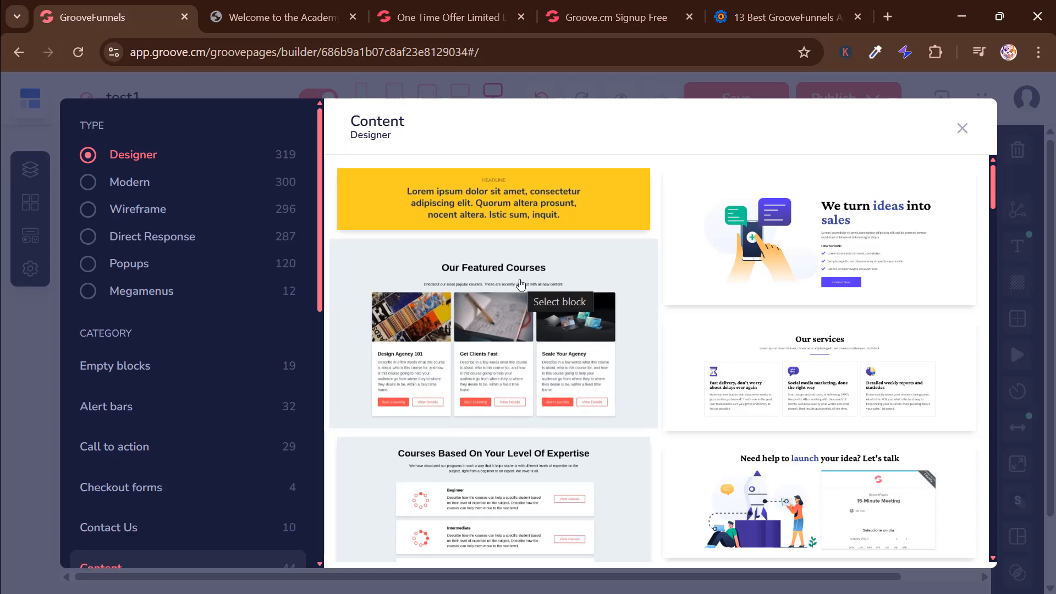
pyautogui.click(520, 283)
pyautogui.scroll(-15, 520, 283)
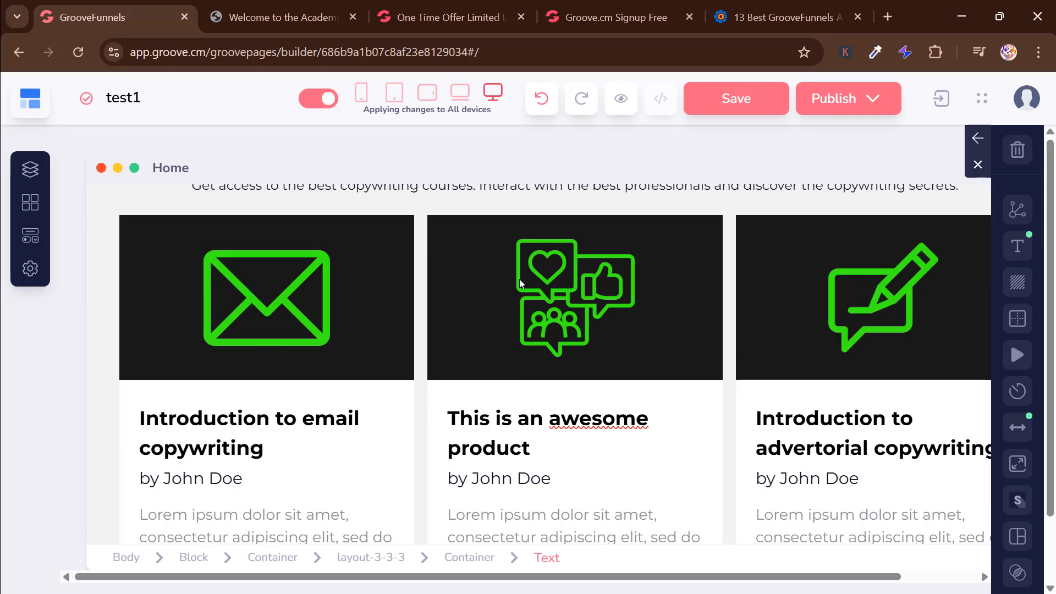
pyautogui.scroll(-8, 520, 283)
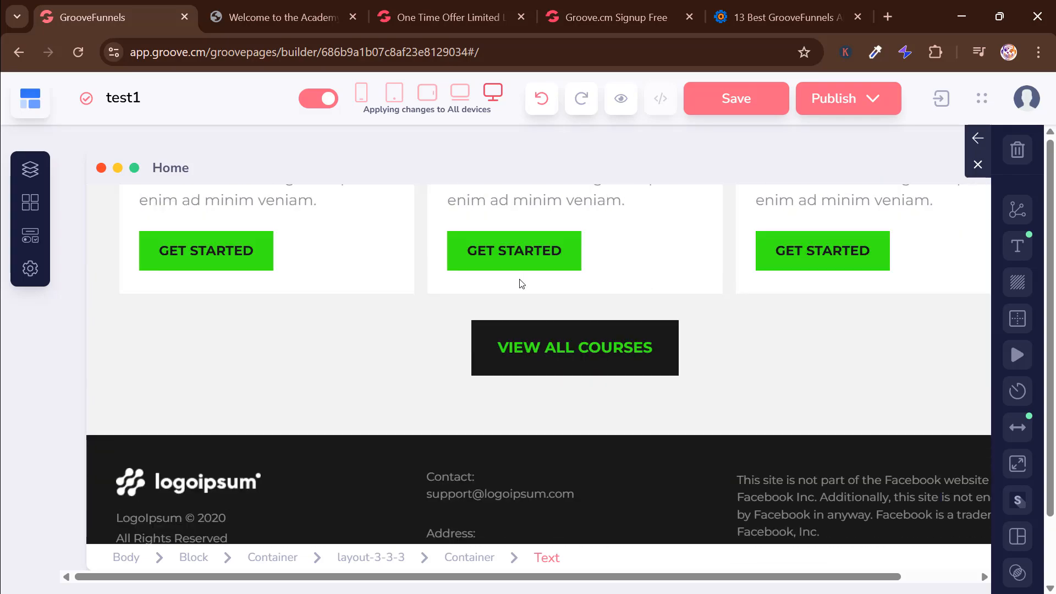
pyautogui.scroll(10, 522, 286)
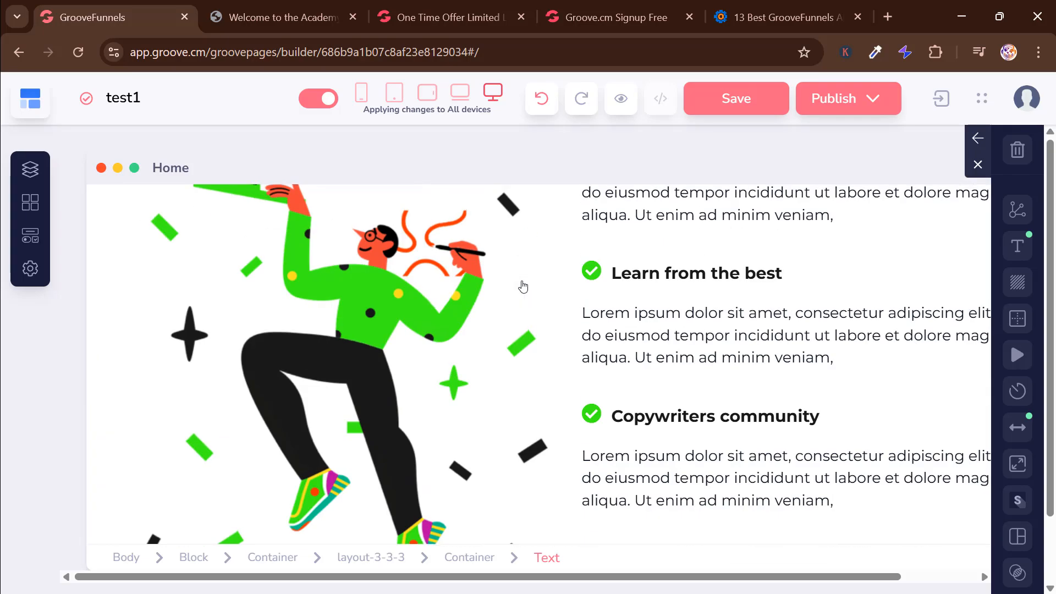
pyautogui.scroll(8, 522, 278)
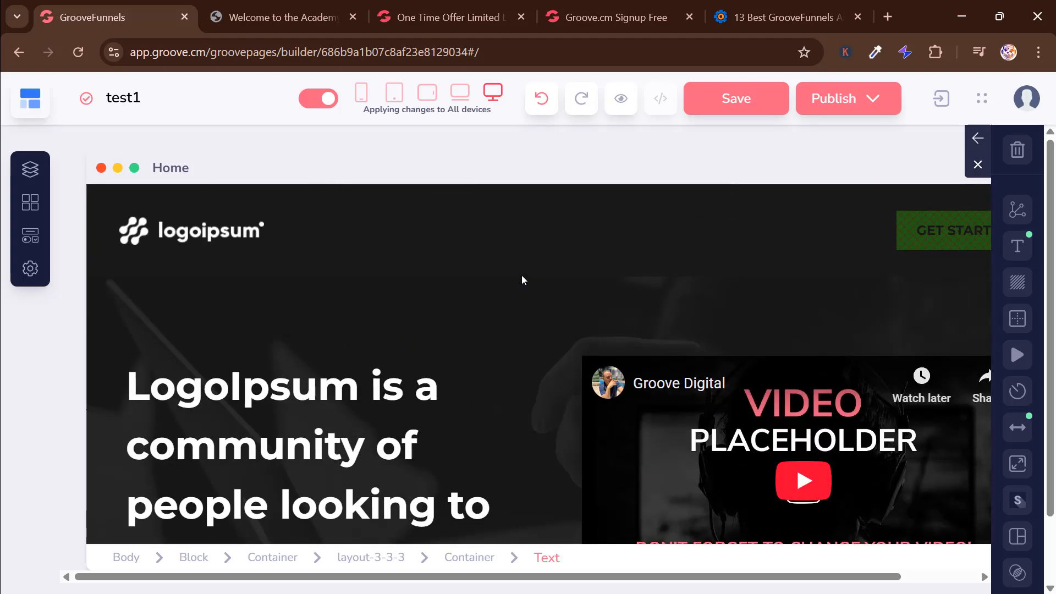
# - Try again to insert the "Our Featured Courses" block and check the page down to the footer
pyautogui.click(30, 206)
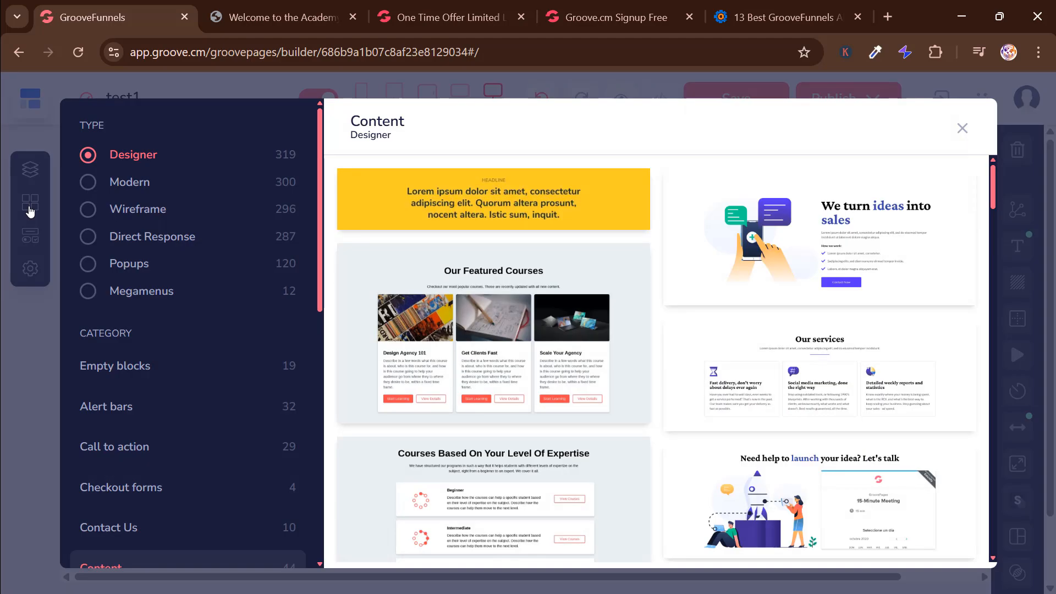
pyautogui.click(492, 320)
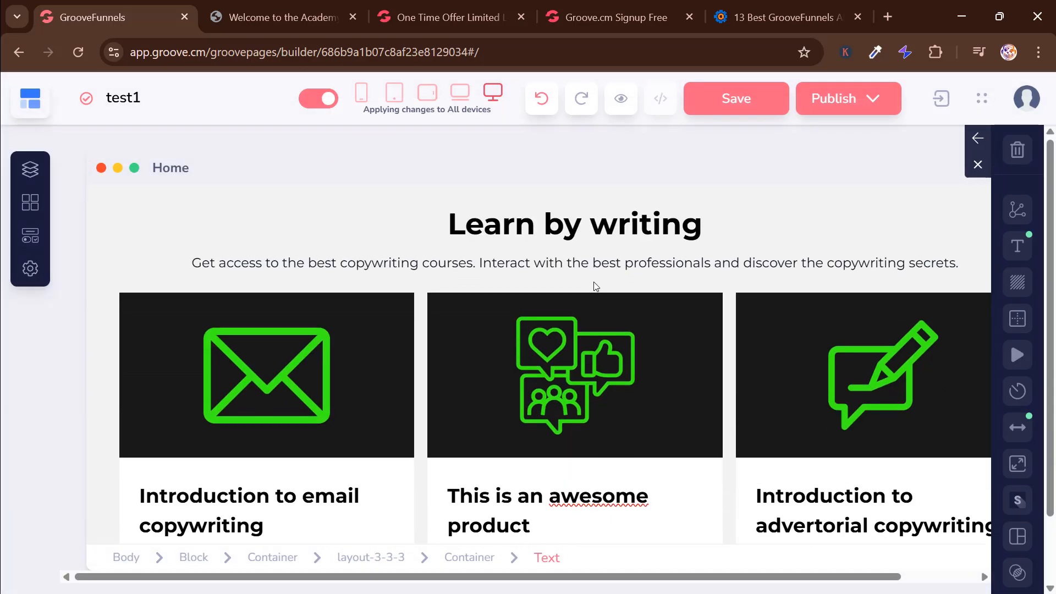
pyautogui.scroll(-12, 593, 283)
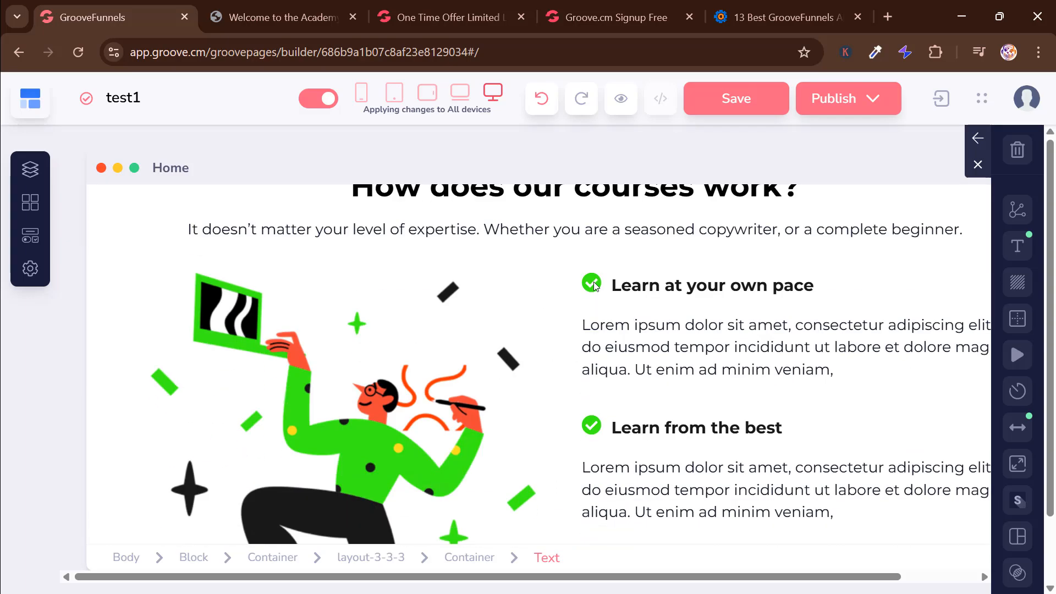
pyautogui.scroll(-15, 593, 283)
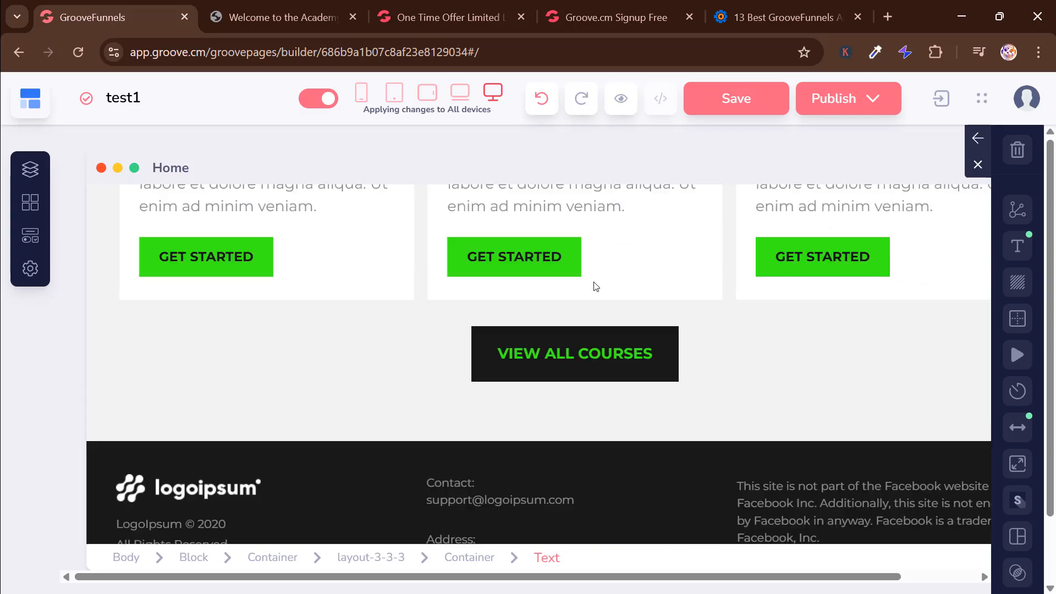
pyautogui.scroll(-2, 594, 286)
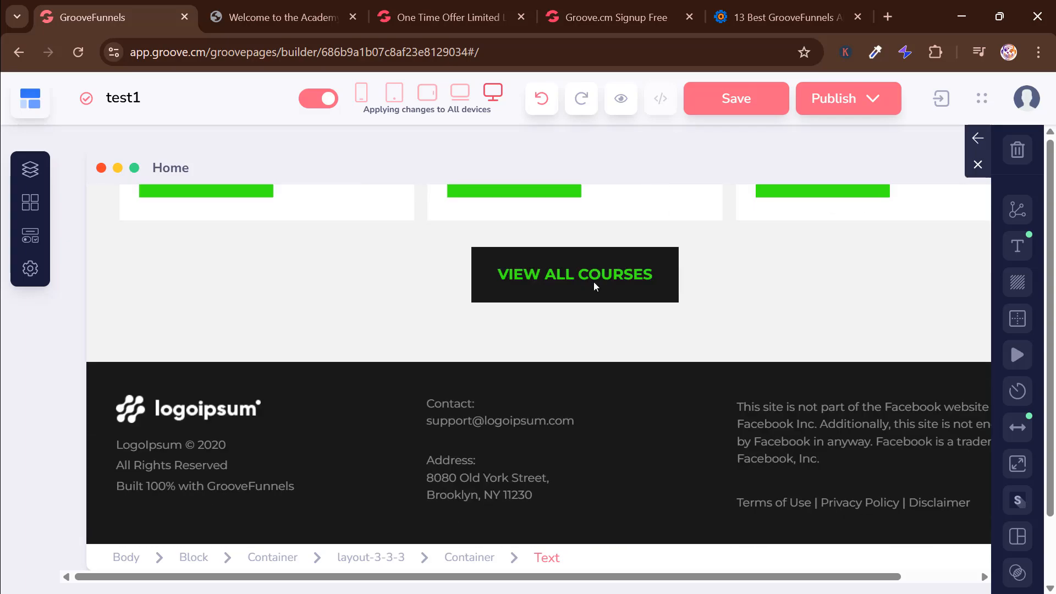
# - Try to add the Designer content block "Courses Based On Your Level Of Expertise" and check around the page's end for it
pyautogui.click(30, 204)
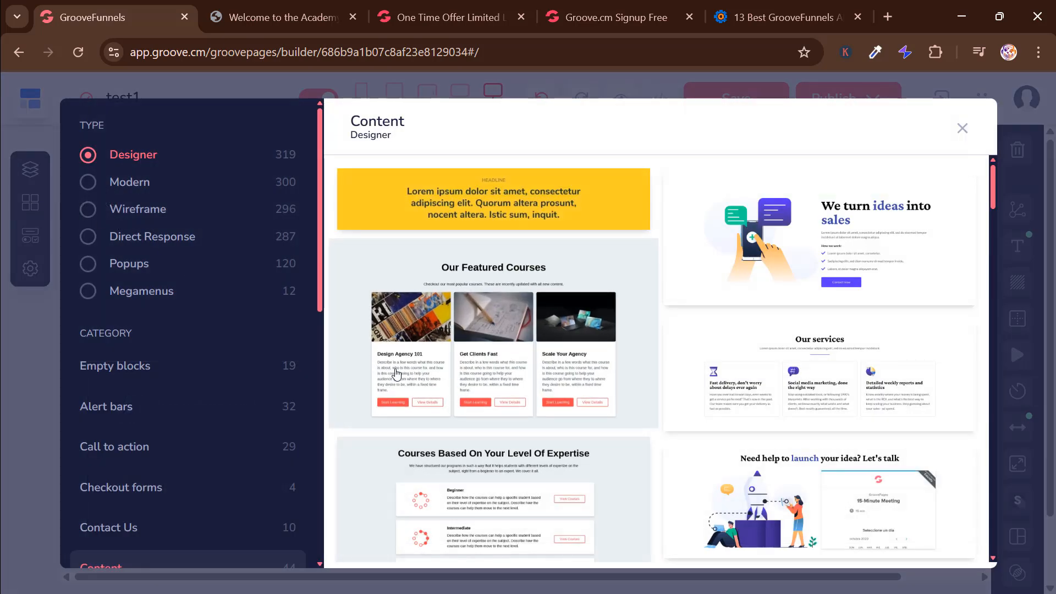
pyautogui.scroll(-5, 573, 324)
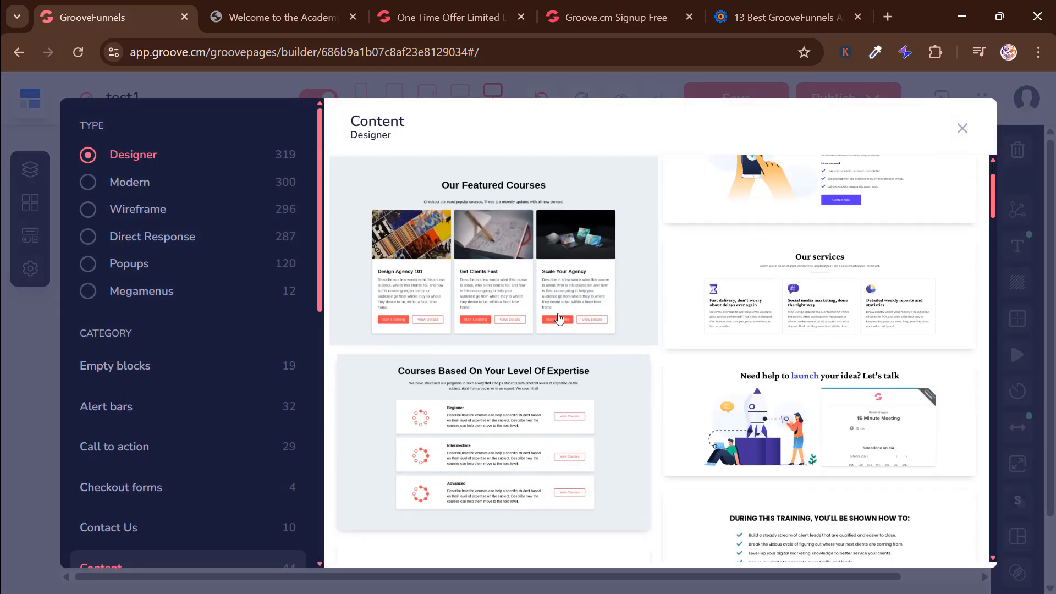
pyautogui.scroll(2, 533, 324)
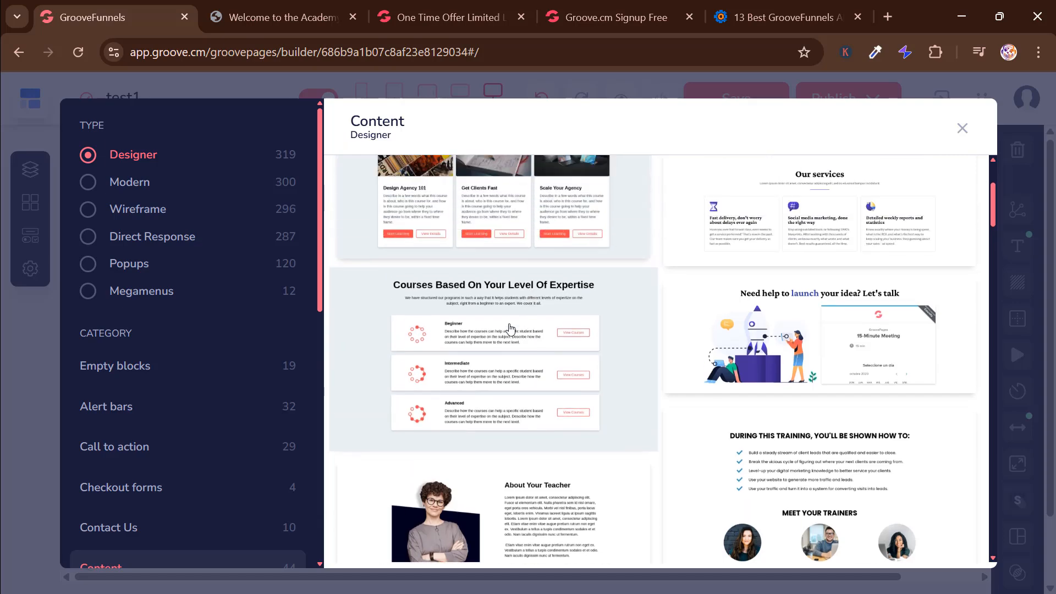
pyautogui.click(487, 345)
pyautogui.scroll(-2, 559, 417)
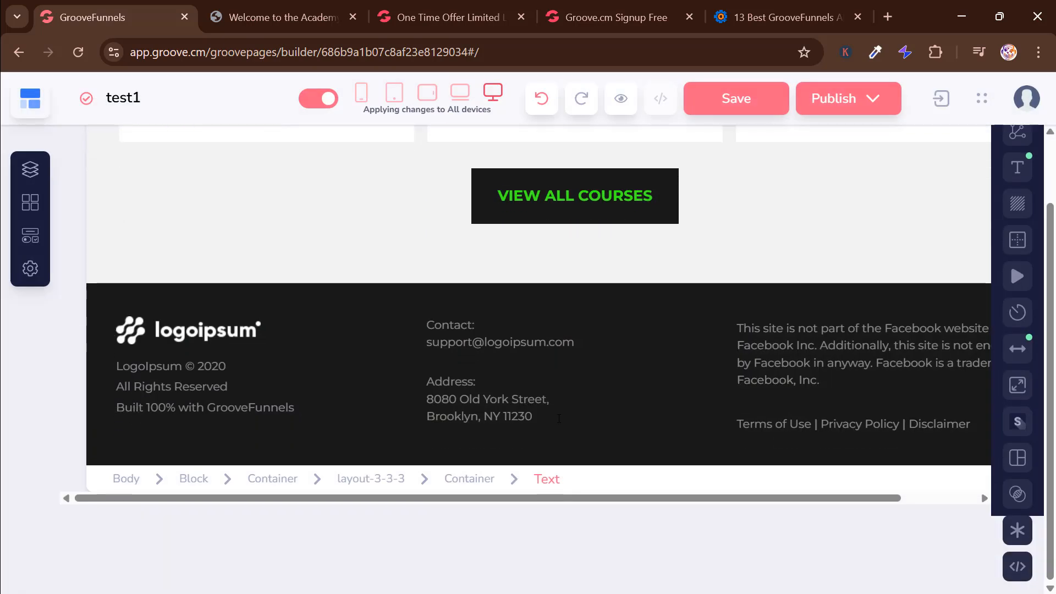
pyautogui.scroll(10, 521, 259)
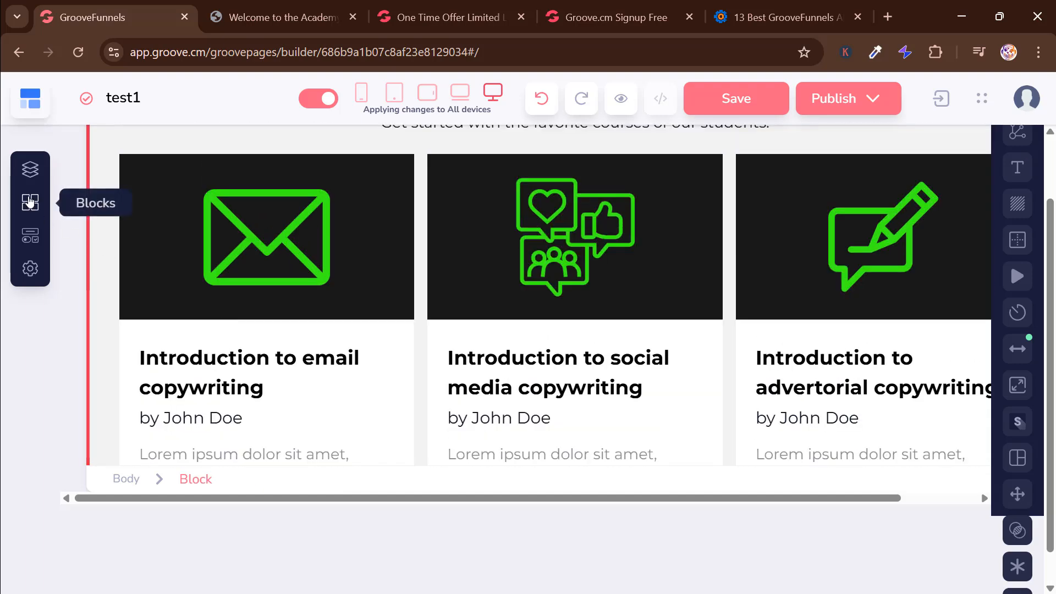
pyautogui.click(31, 203)
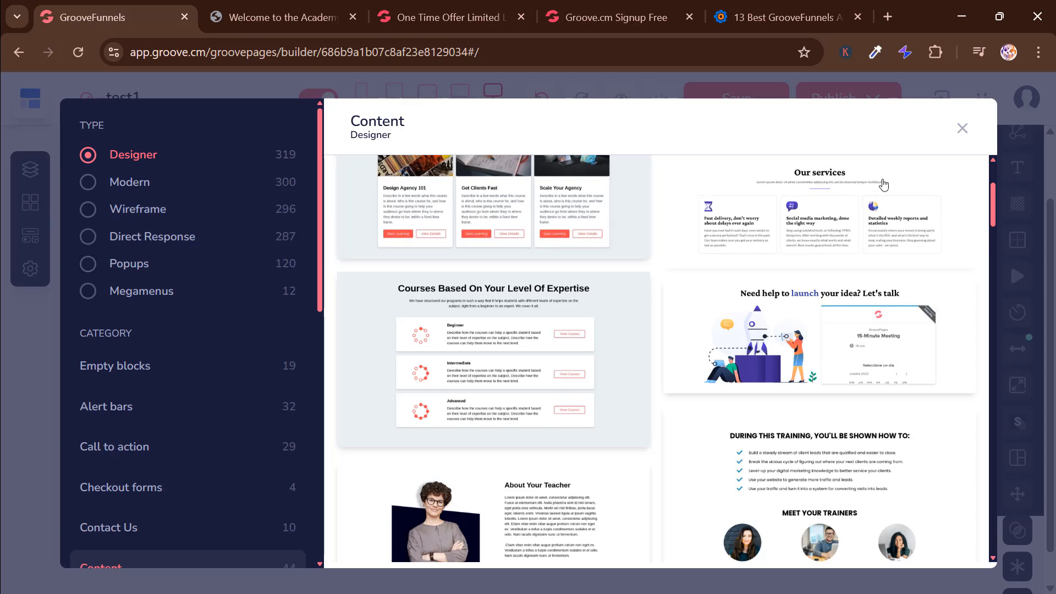
pyautogui.click(961, 128)
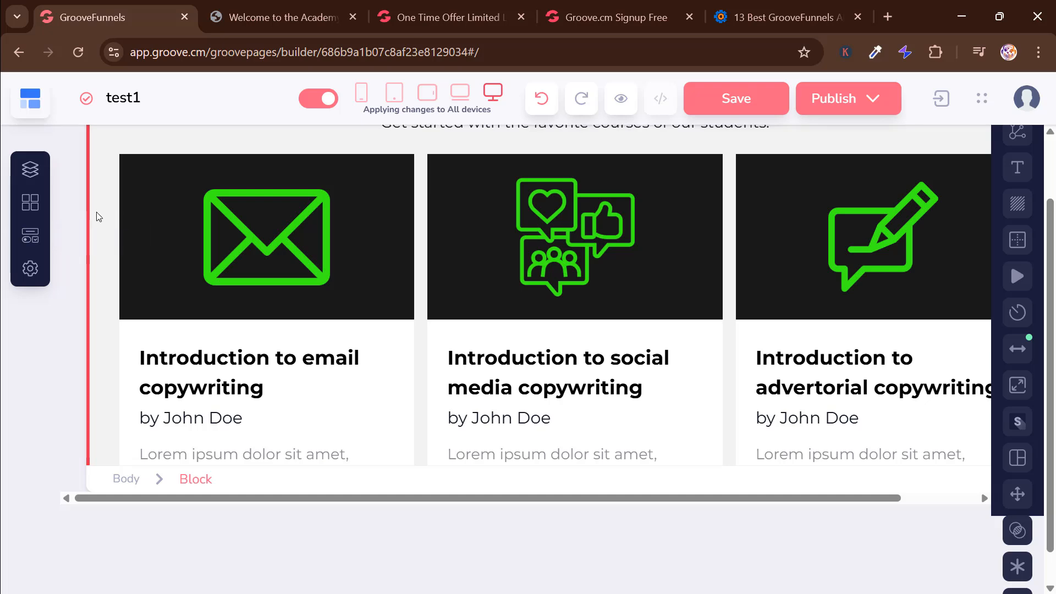
pyautogui.click(31, 204)
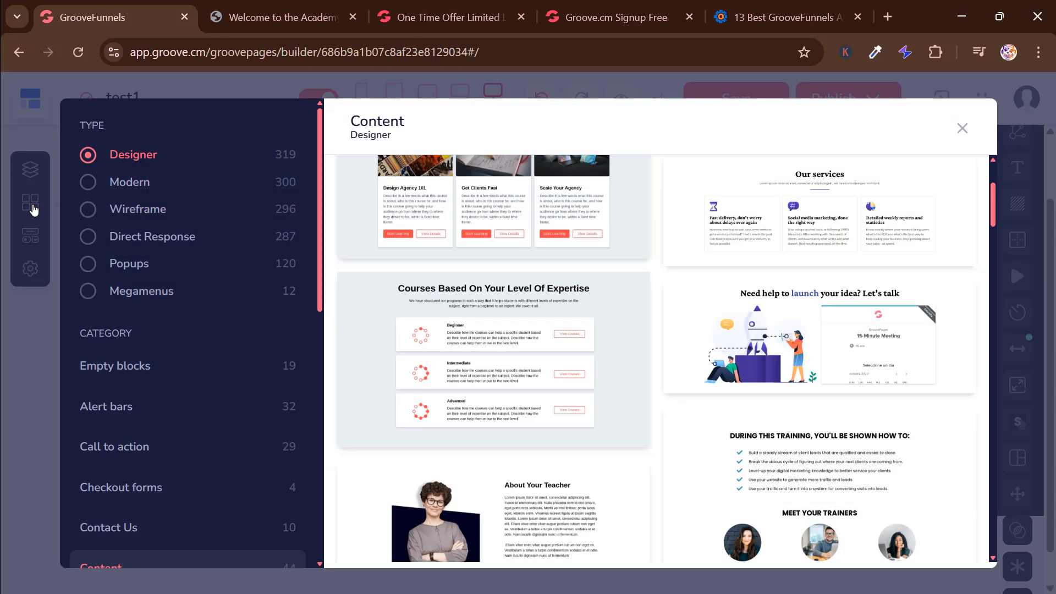
pyautogui.click(961, 132)
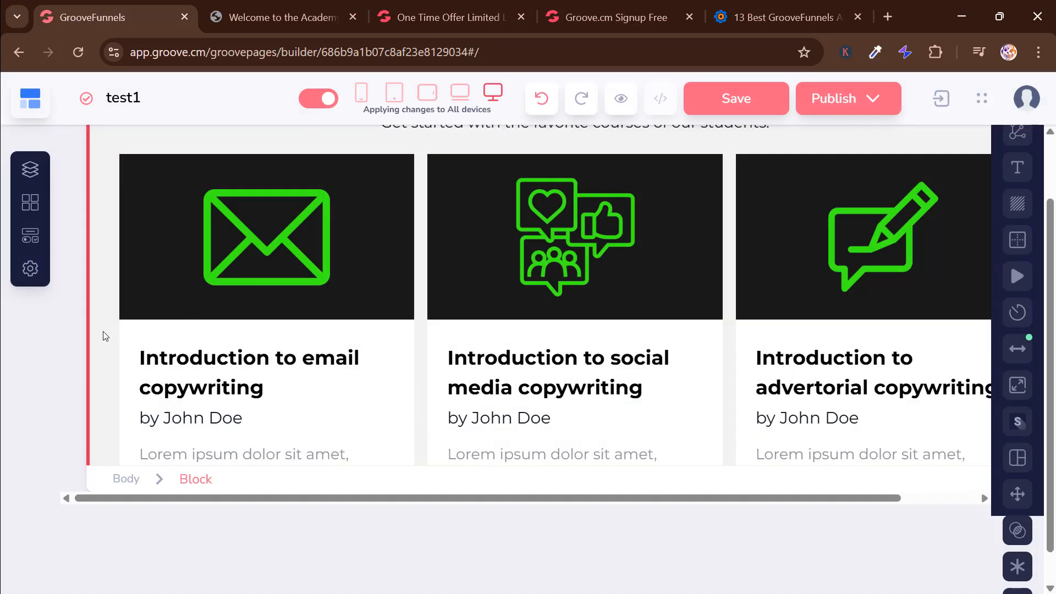
# - Browse the layout, text and list elements available to add, and view the Designed, Standard and Groove Apps button categories
pyautogui.click(30, 235)
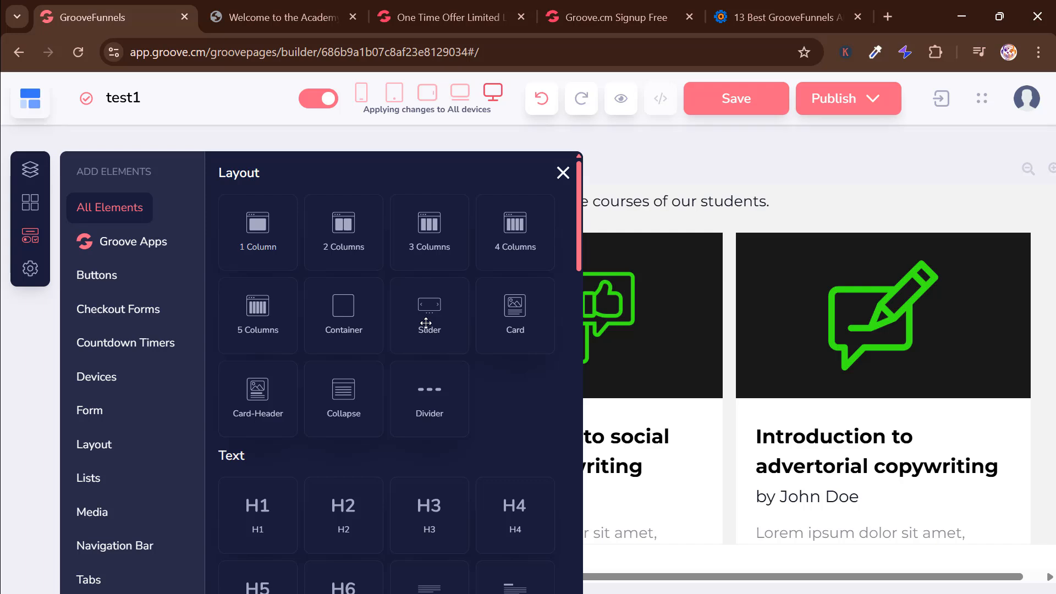
pyautogui.scroll(-5, 427, 323)
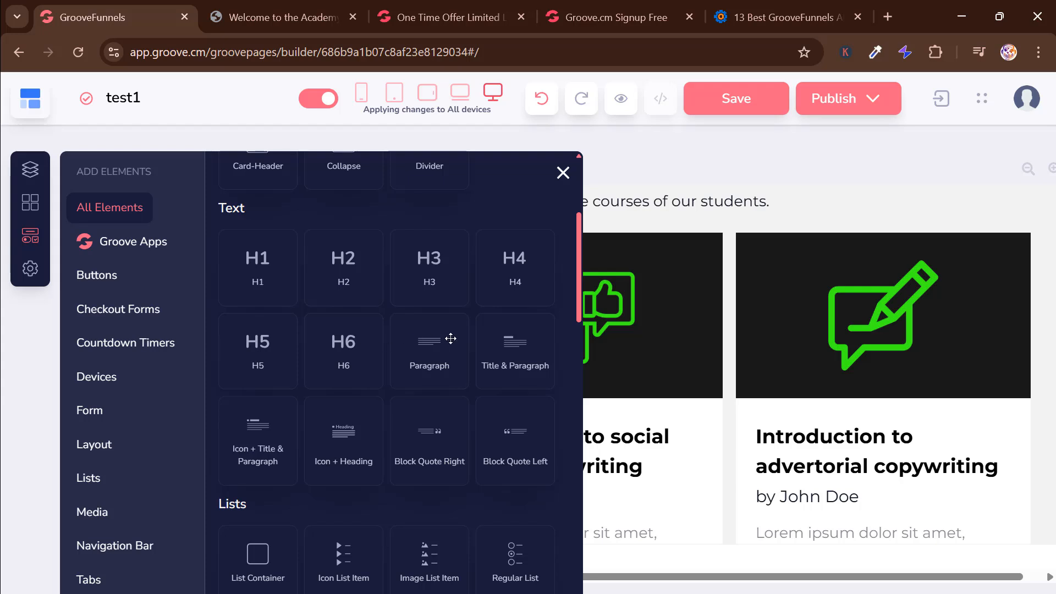
pyautogui.scroll(-3, 443, 338)
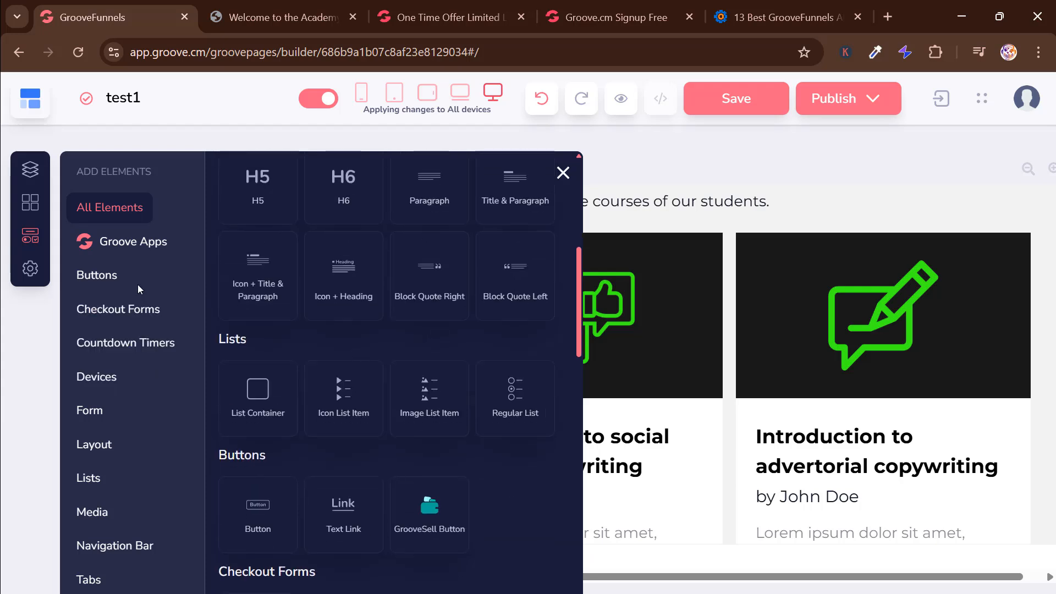
pyautogui.click(104, 280)
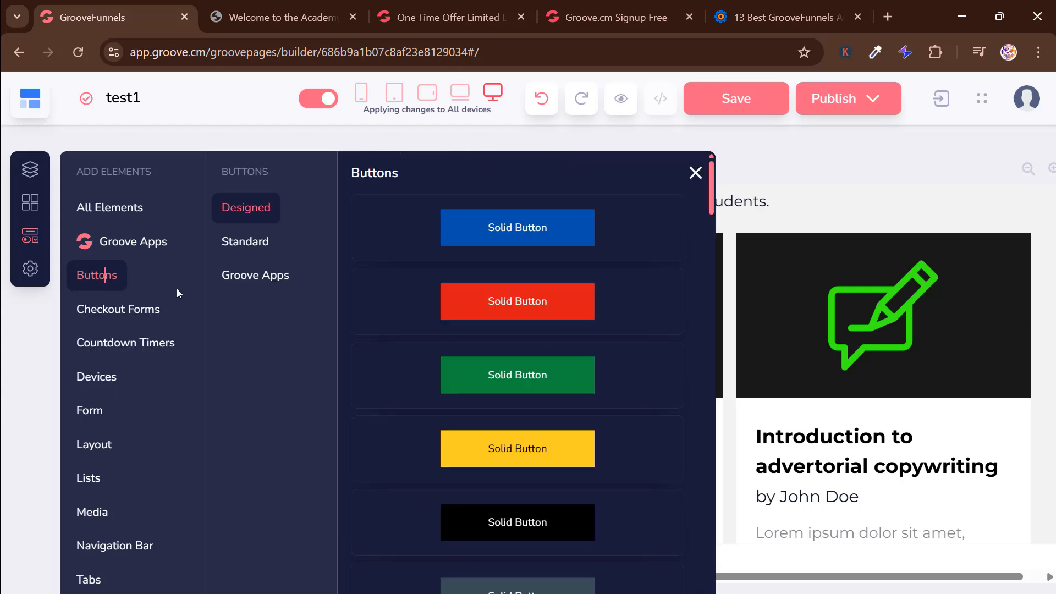
pyautogui.click(266, 240)
pyautogui.click(272, 283)
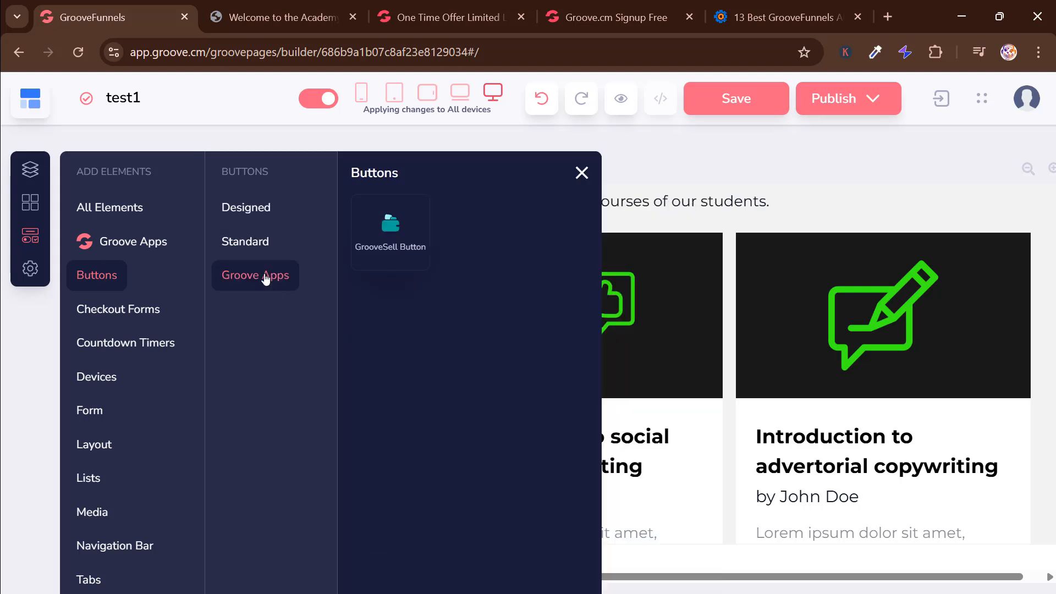
pyautogui.click(258, 251)
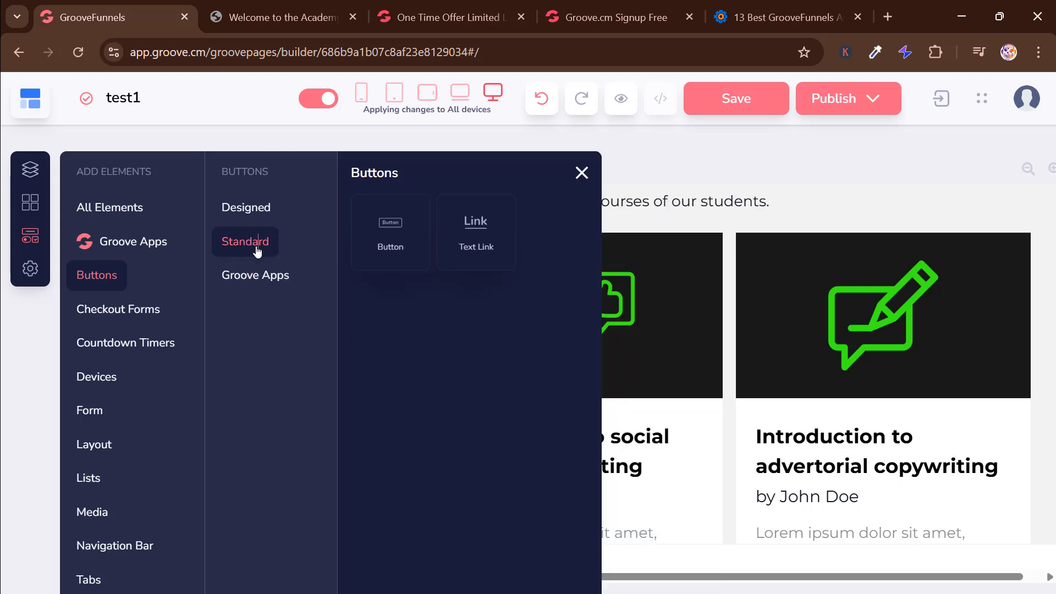
pyautogui.click(259, 204)
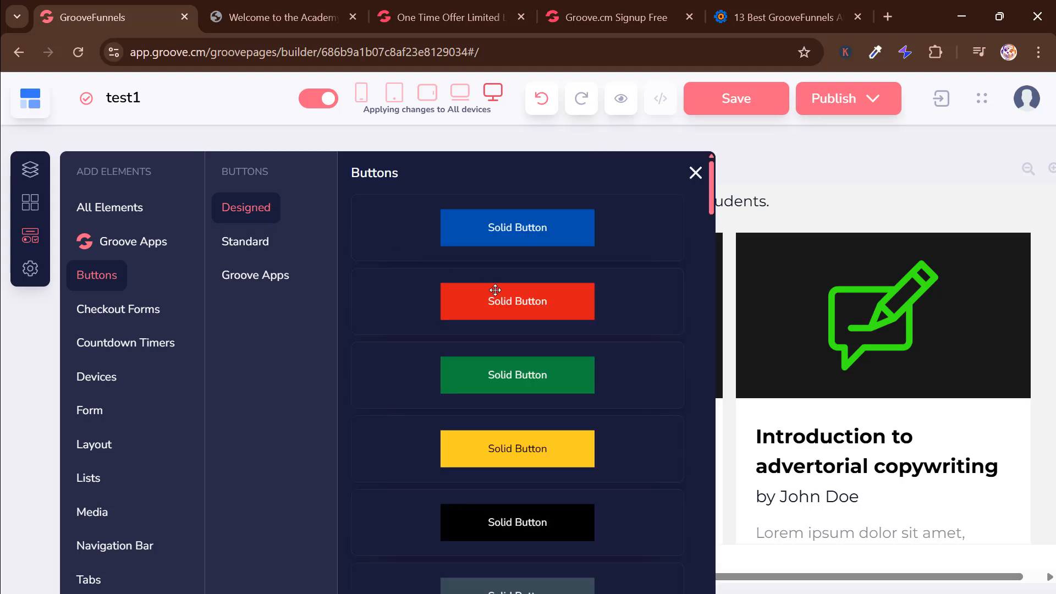
# - Look through the designed solid and outline button styles in the element library
pyautogui.scroll(-4, 495, 292)
pyautogui.scroll(-10, 495, 289)
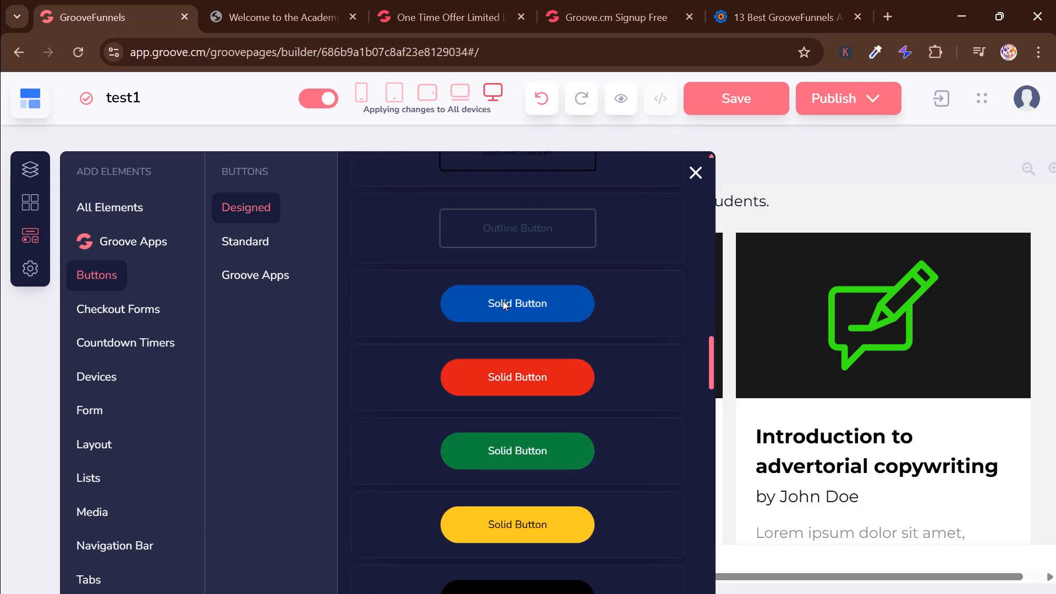
pyautogui.scroll(10, 504, 302)
pyautogui.scroll(-2, 538, 401)
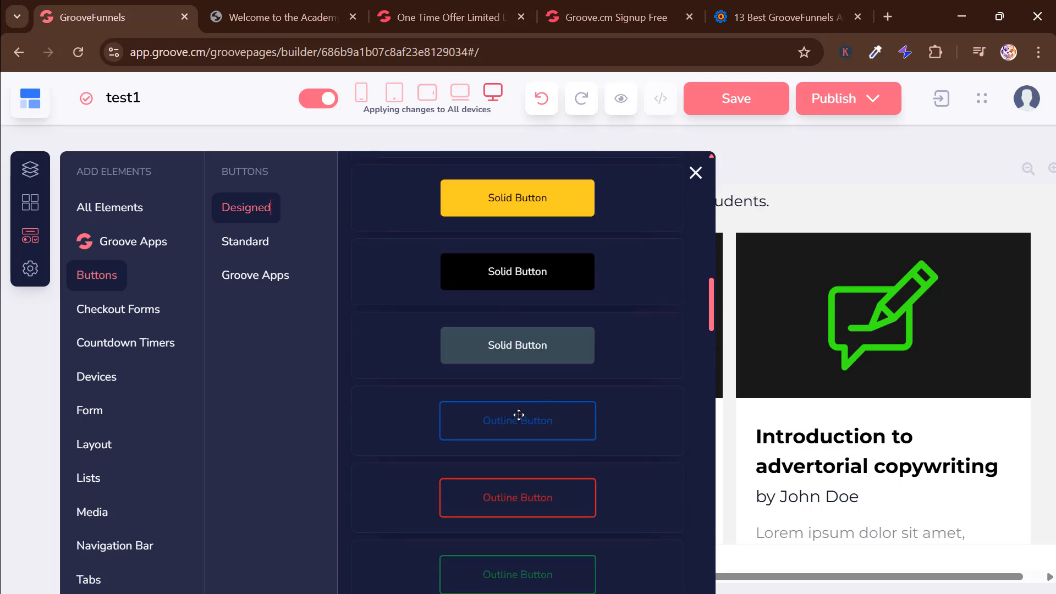
pyautogui.scroll(-3, 500, 400)
pyautogui.scroll(-3, 501, 398)
pyautogui.scroll(3, 501, 402)
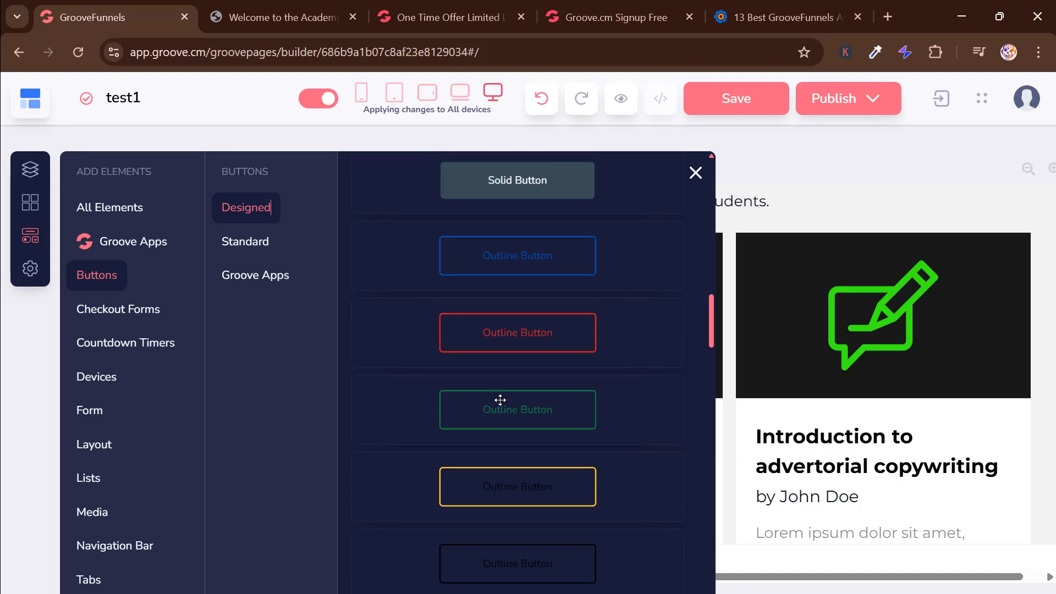
pyautogui.scroll(-7, 491, 393)
# - Add standard Text Link elements above the "Most popular courses" heading and at the start of that section's middle card
pyautogui.click(246, 242)
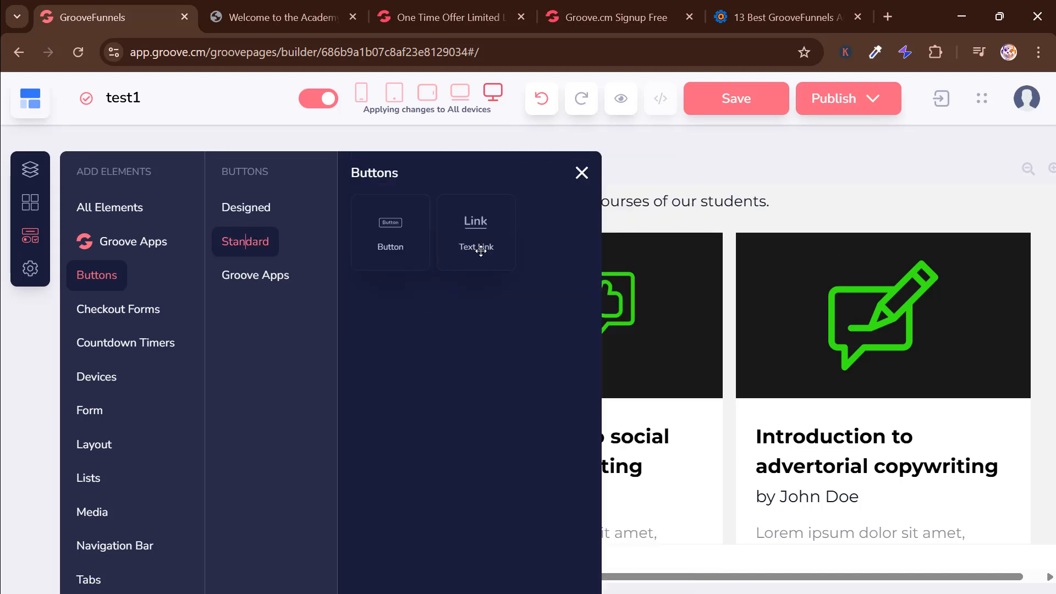
pyautogui.moveTo(476, 236); pyautogui.dragTo(562, 366)
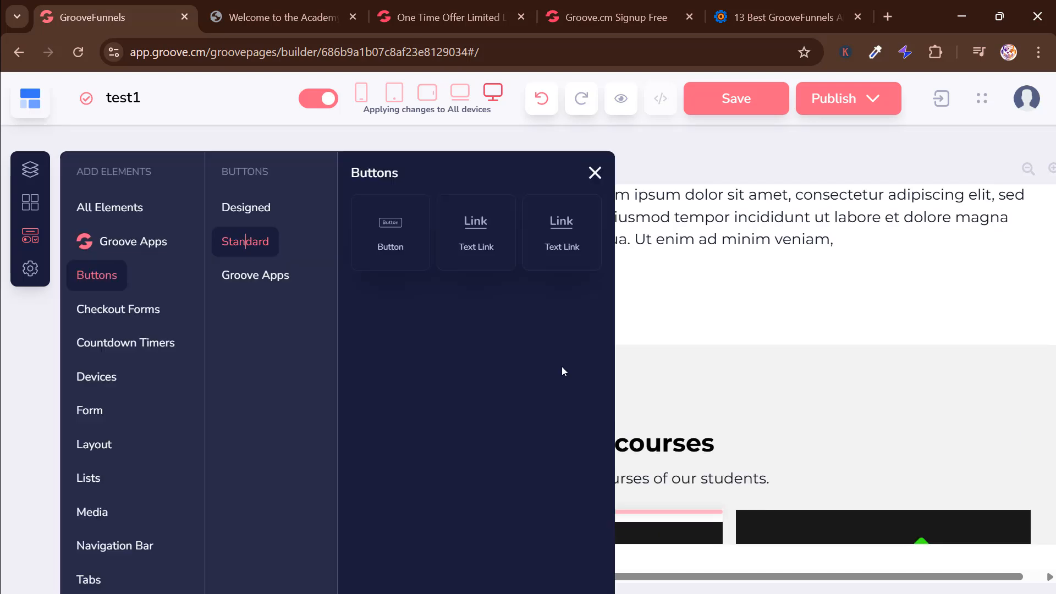
pyautogui.click(595, 173)
pyautogui.scroll(-5, 578, 250)
pyautogui.scroll(3, 561, 348)
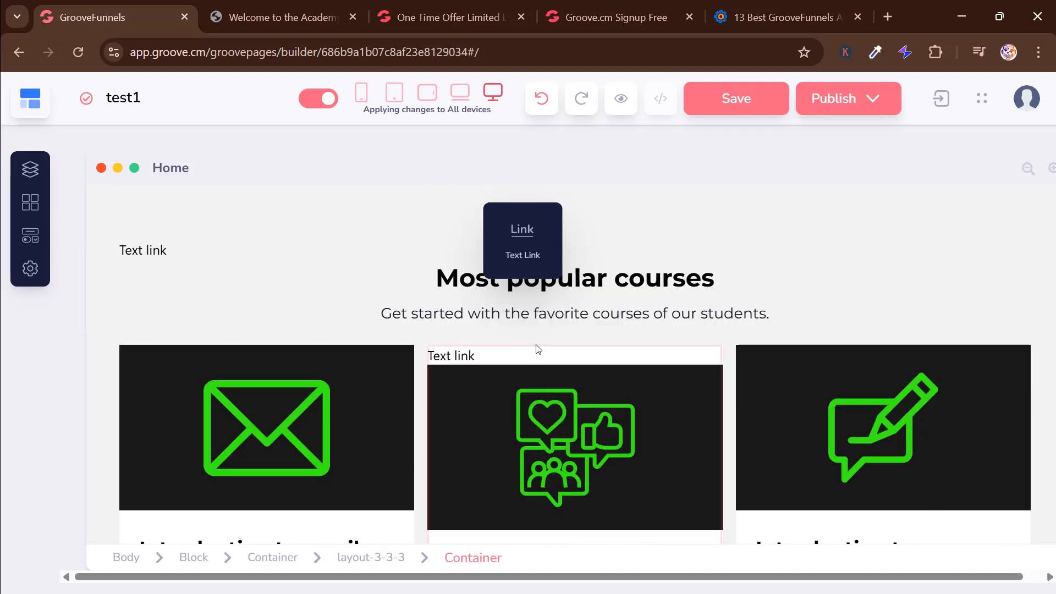
# - Delete the middle course card's container in the "Most popular courses" section
pyautogui.click(540, 352)
pyautogui.click(568, 321)
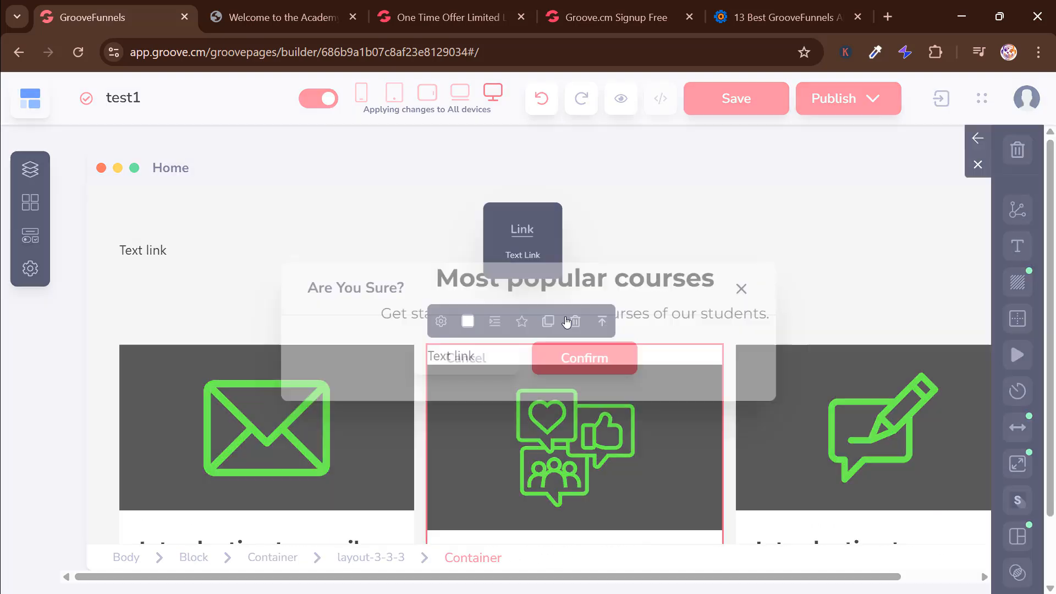
pyautogui.click(568, 360)
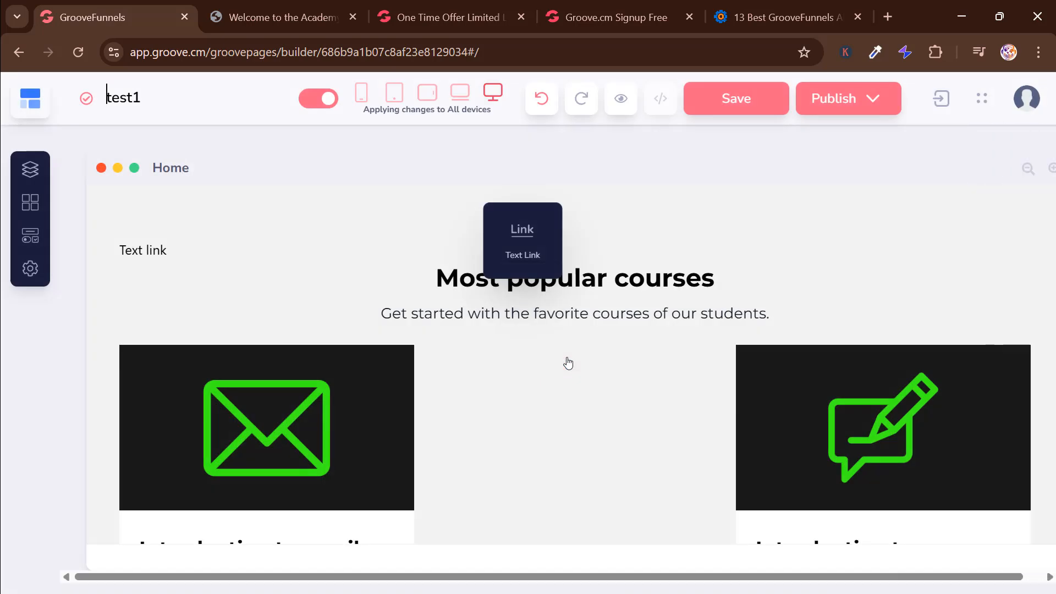
# - Delete the header images of the two remaining course cards in the "Most popular courses" section
pyautogui.click(369, 364)
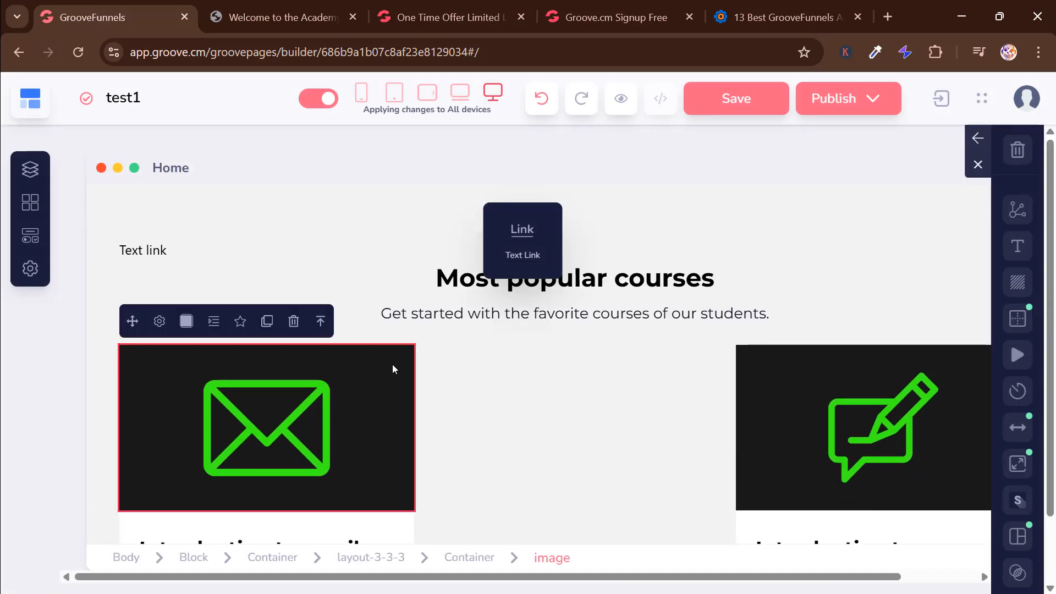
pyautogui.click(293, 321)
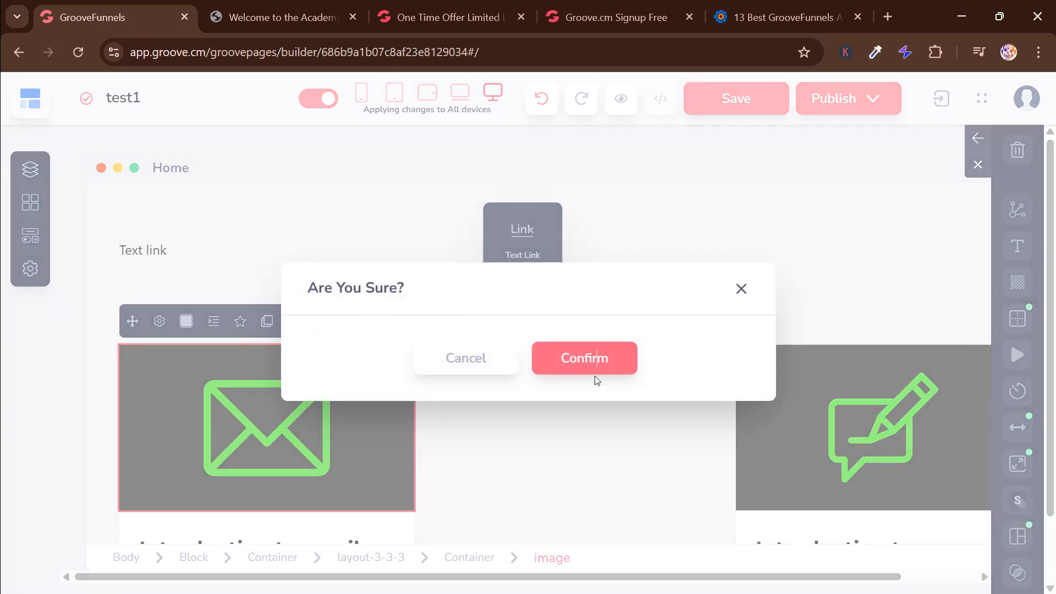
pyautogui.click(601, 345)
pyautogui.click(800, 422)
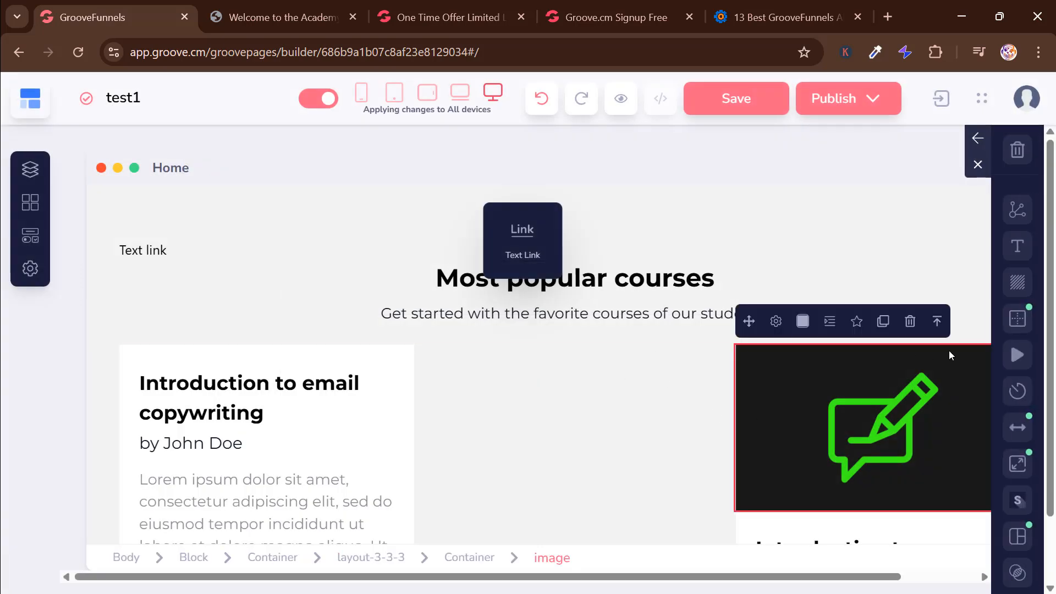
pyautogui.click(910, 321)
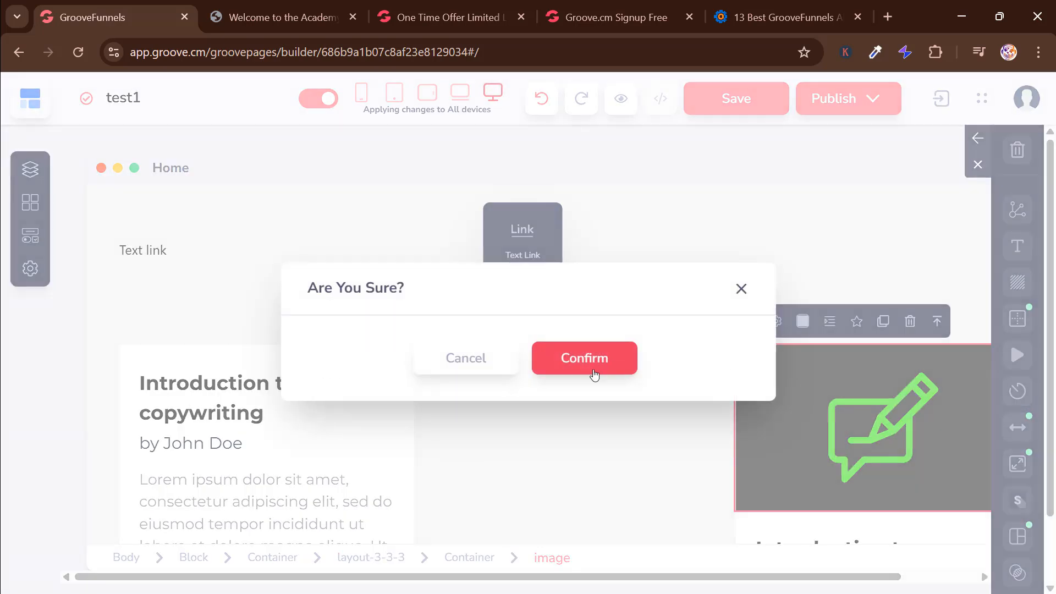
pyautogui.click(589, 364)
pyautogui.click(769, 378)
pyautogui.scroll(-4, 770, 385)
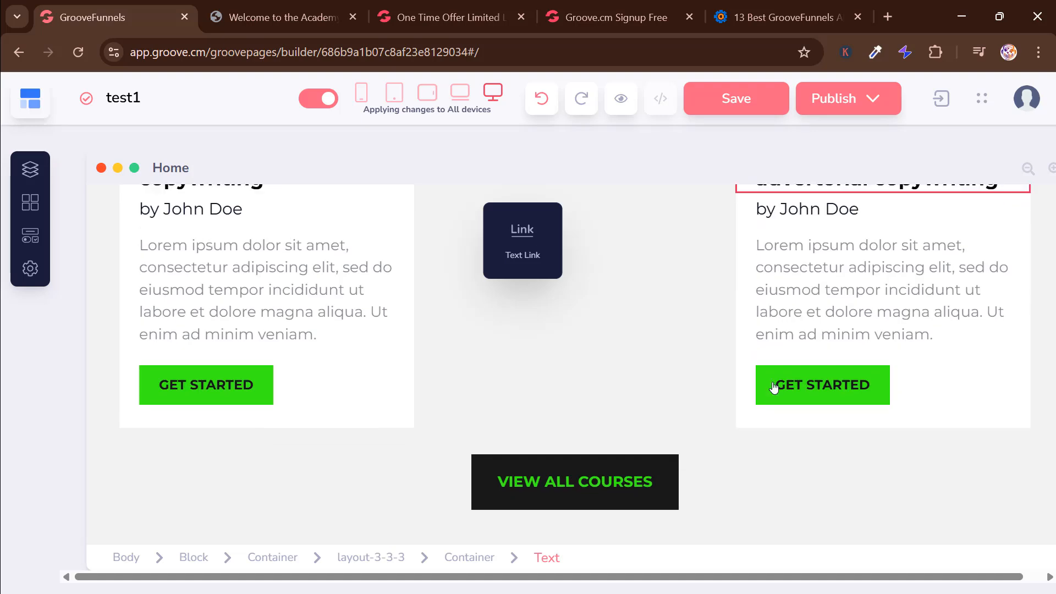
pyautogui.scroll(3, 776, 389)
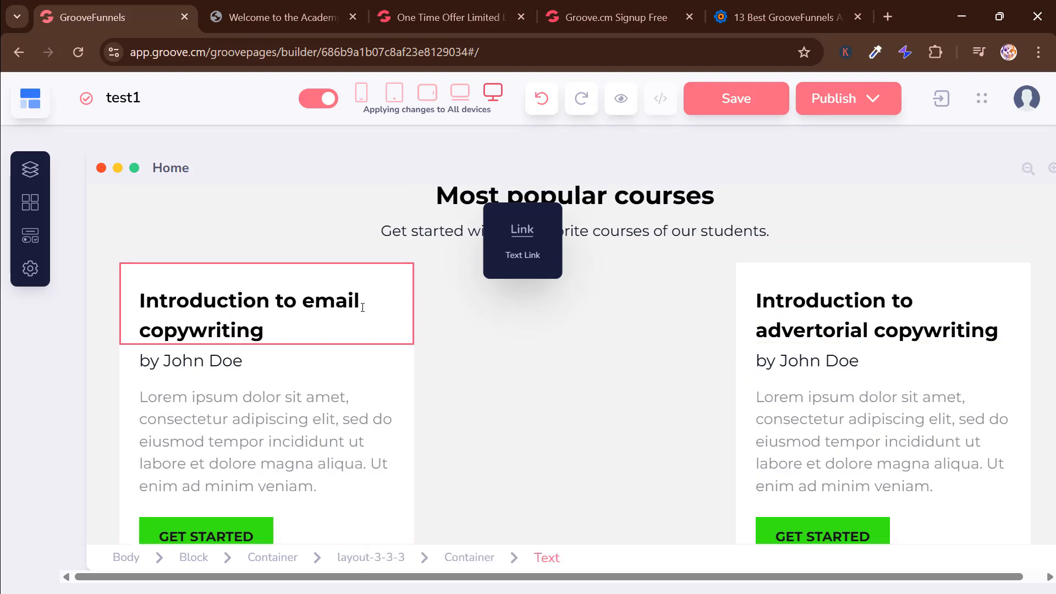
pyautogui.click(403, 279)
pyautogui.moveTo(403, 279); pyautogui.dragTo(324, 337)
pyautogui.scroll(-1, 313, 341)
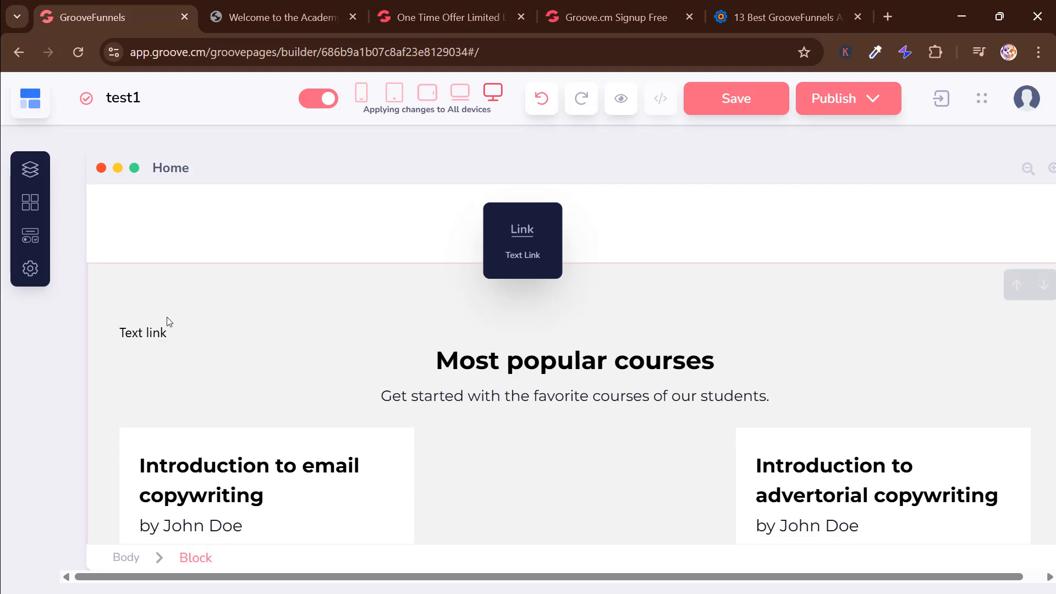
# - Insert the Designer content block "Courses Based On Your Level Of Expertise" above the "Most popular courses" section and select its Beginner "View Courses" button
pyautogui.scroll(3, 166, 317)
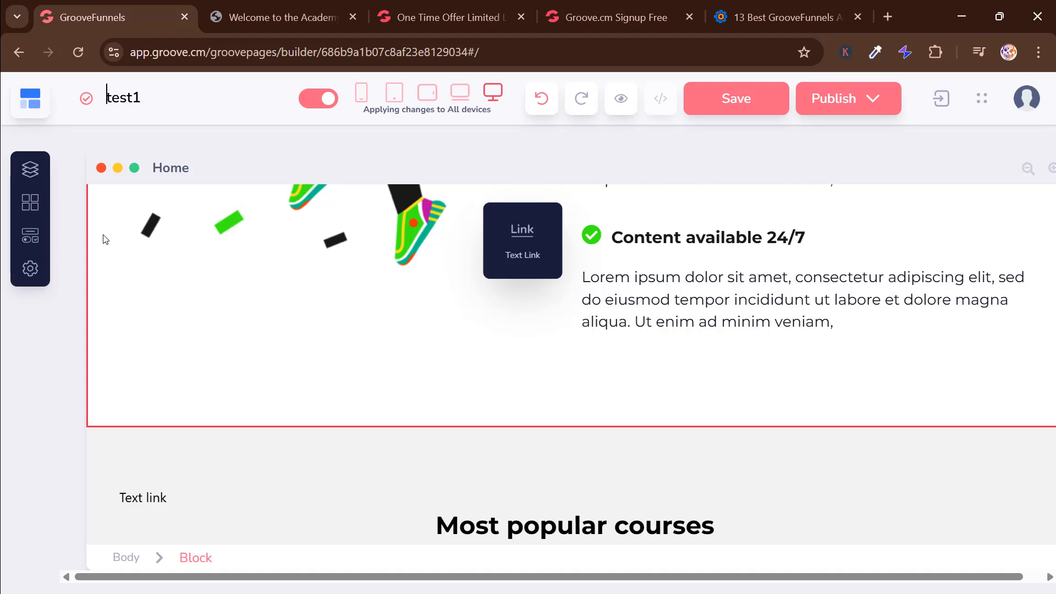
pyautogui.click(520, 455)
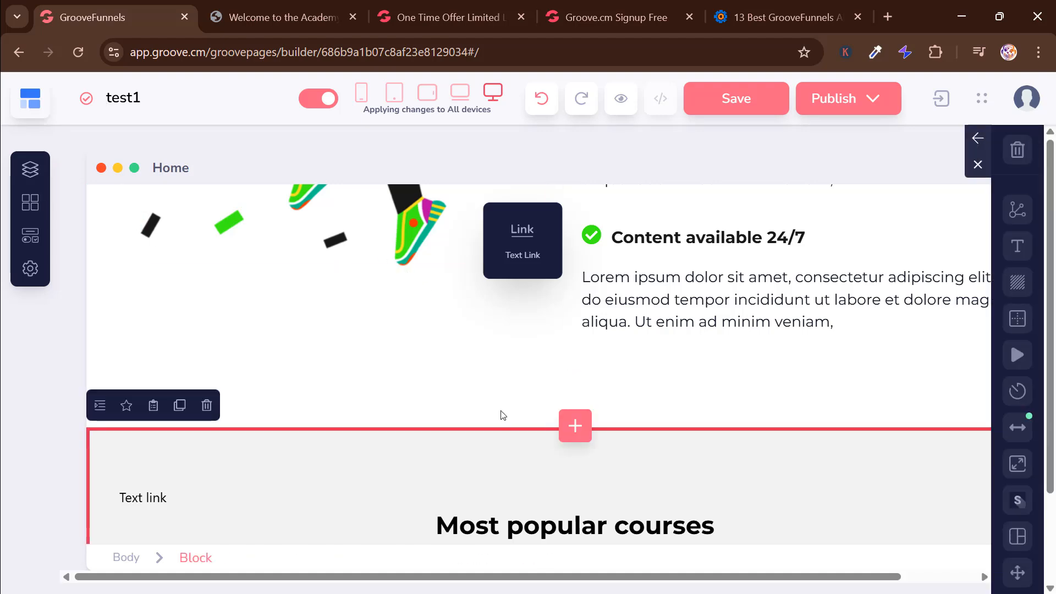
pyautogui.click(575, 424)
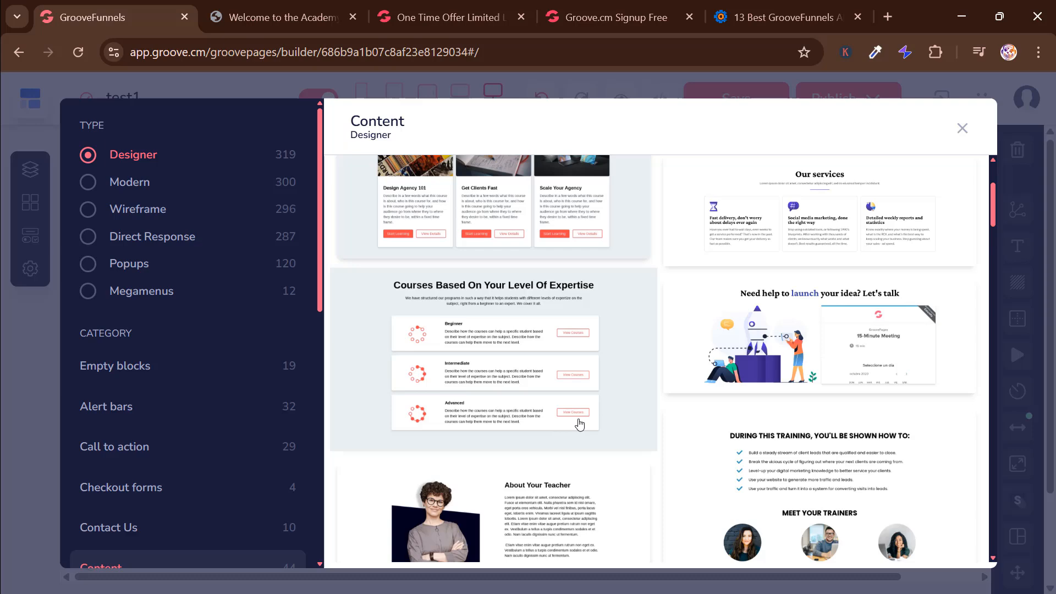
pyautogui.click(479, 340)
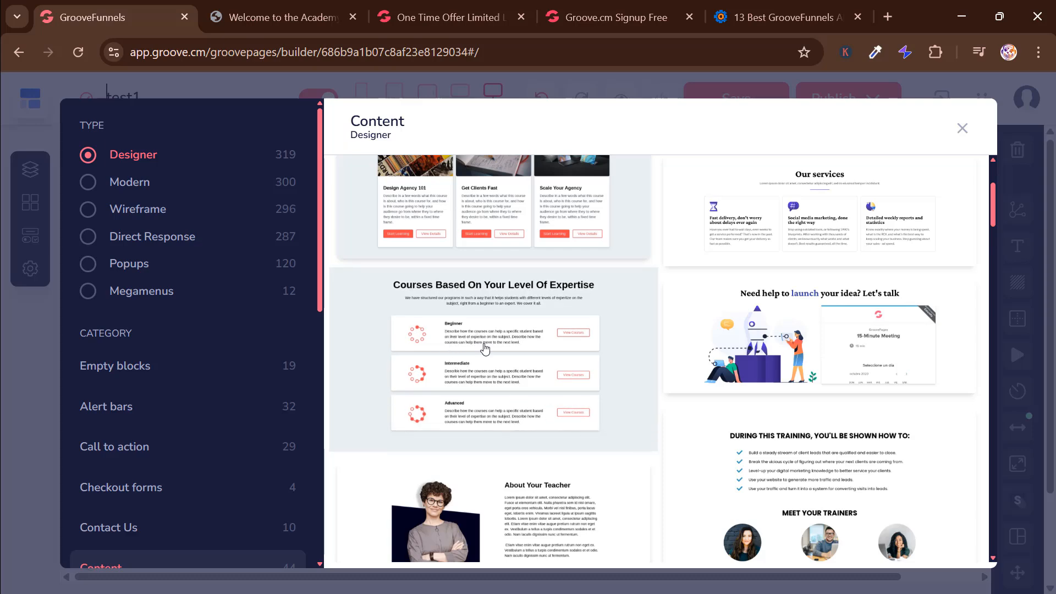
pyautogui.scroll(-15, 489, 350)
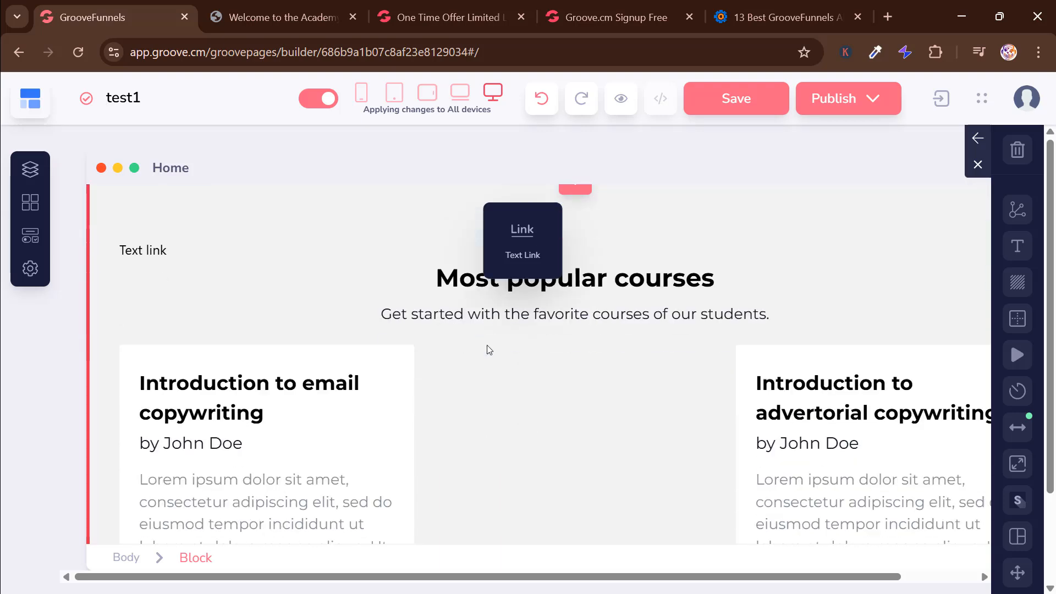
pyautogui.scroll(8, 501, 353)
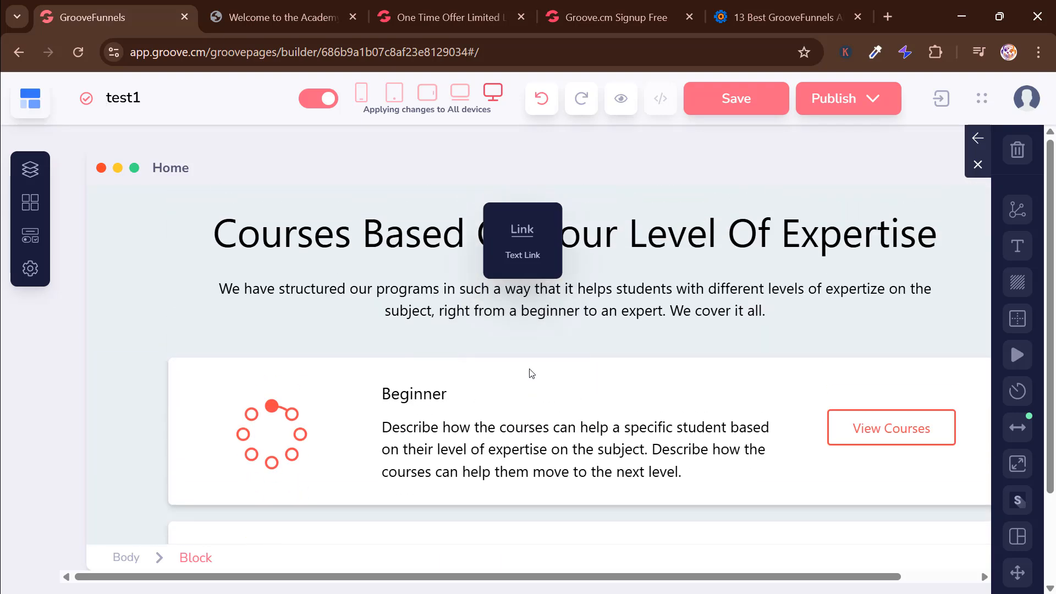
pyautogui.scroll(-2, 565, 367)
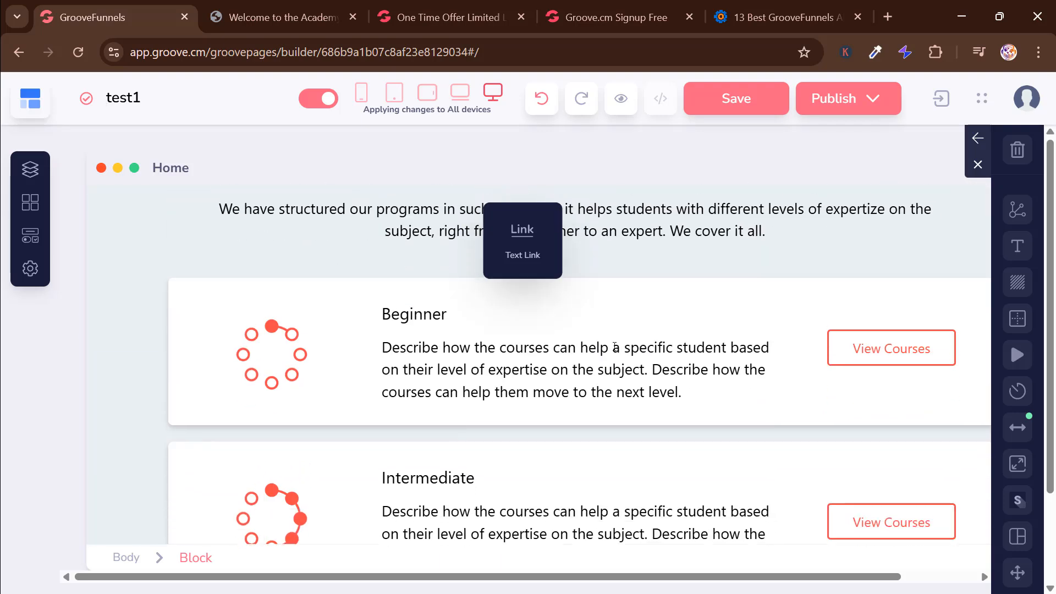
pyautogui.click(883, 345)
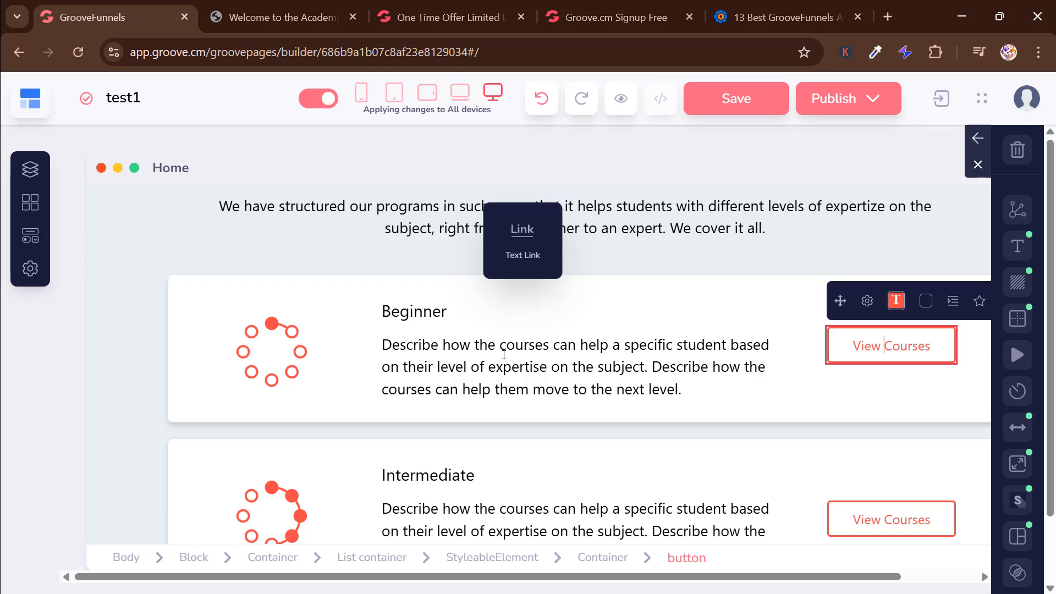
# - Insert the Designer content block "Your Workout Partner" with three protein products above the "How does our courses work?" section
pyautogui.scroll(10, 503, 355)
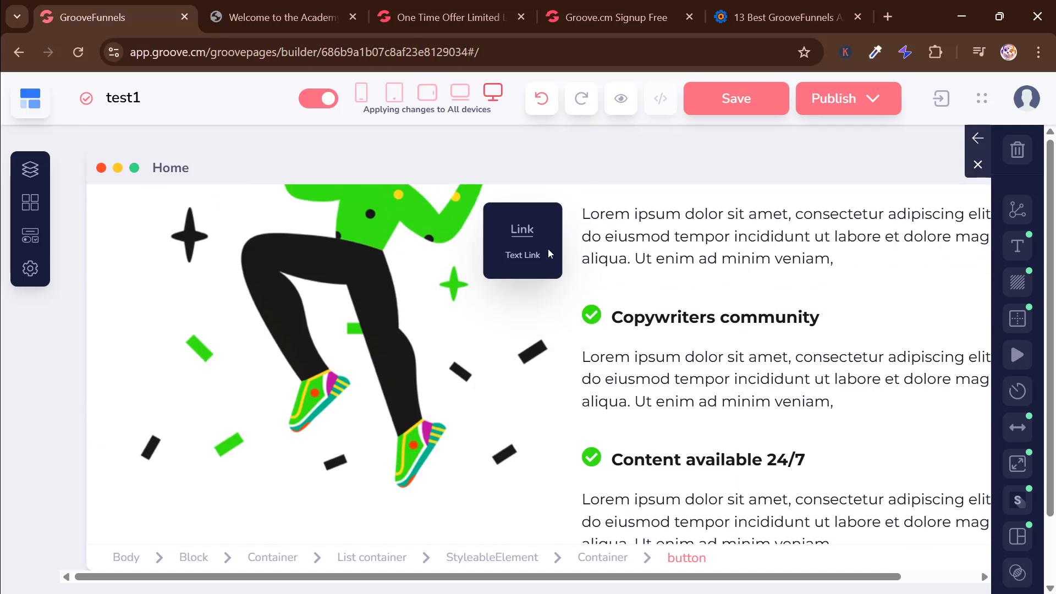
pyautogui.scroll(3, 549, 254)
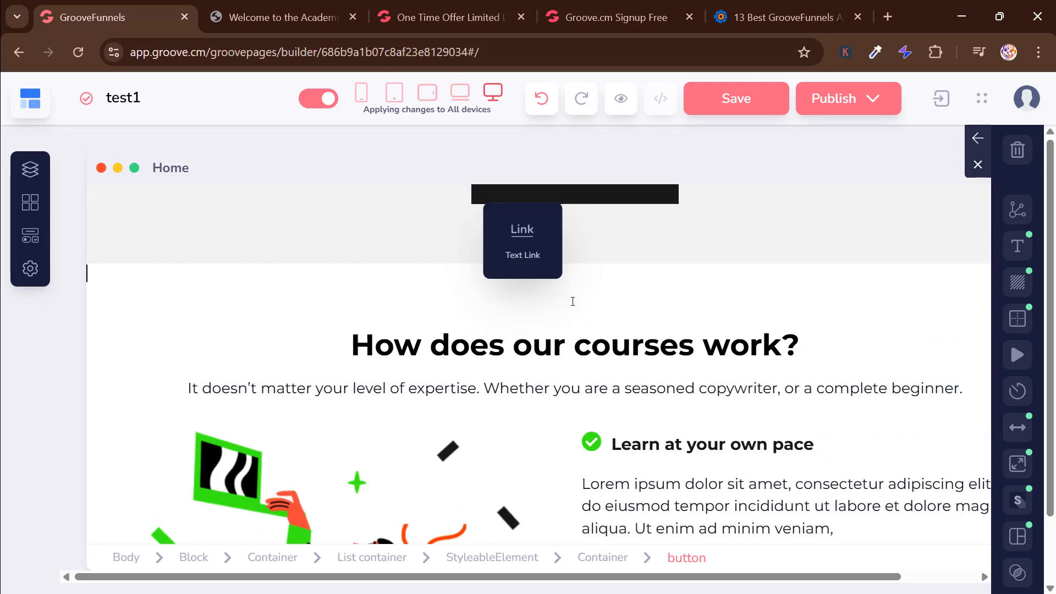
pyautogui.click(546, 285)
pyautogui.click(581, 263)
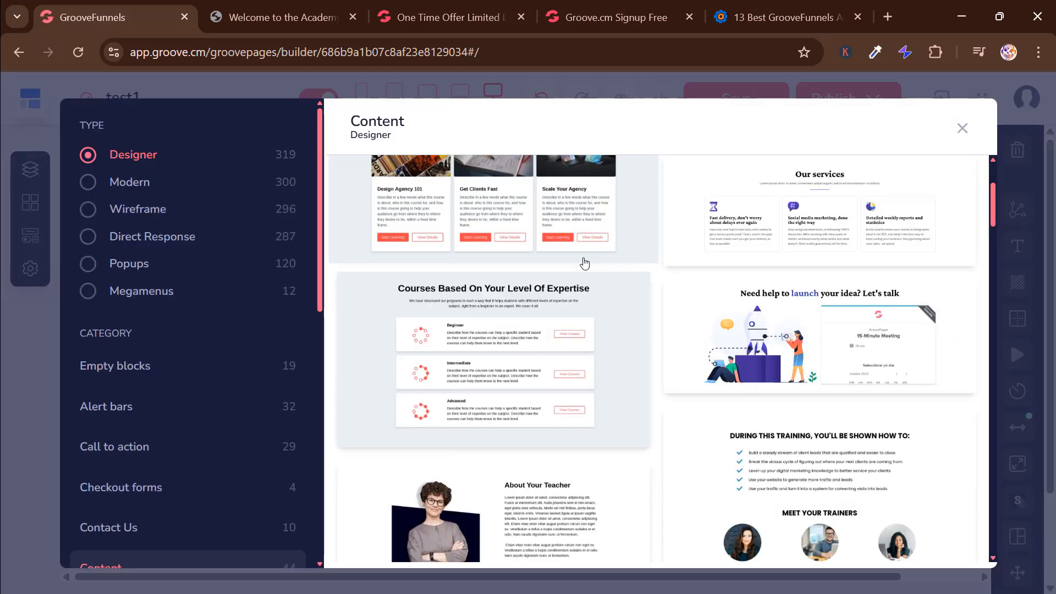
pyautogui.scroll(-5, 602, 283)
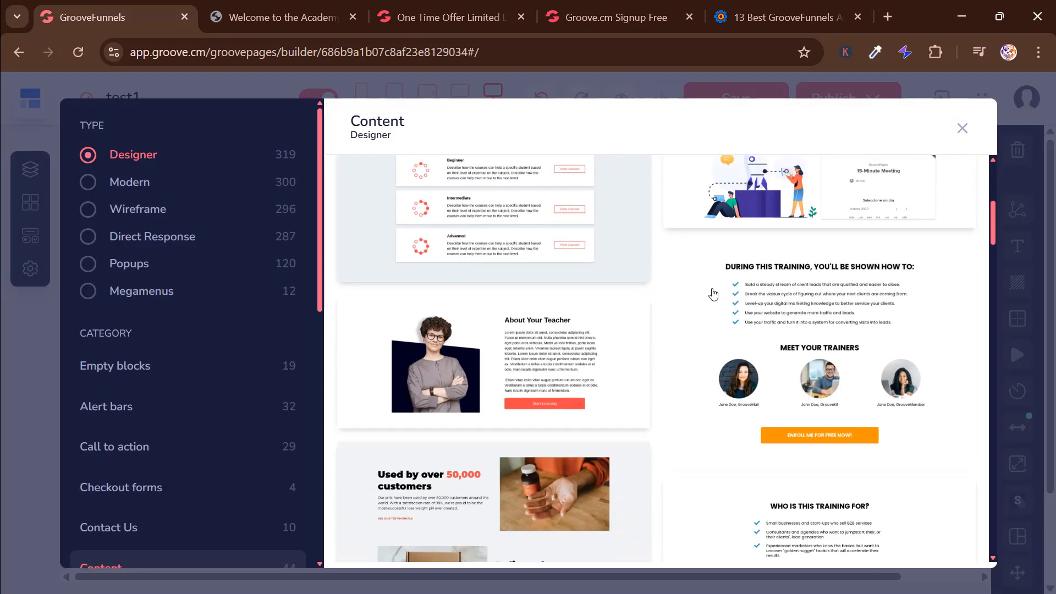
pyautogui.scroll(-10, 647, 328)
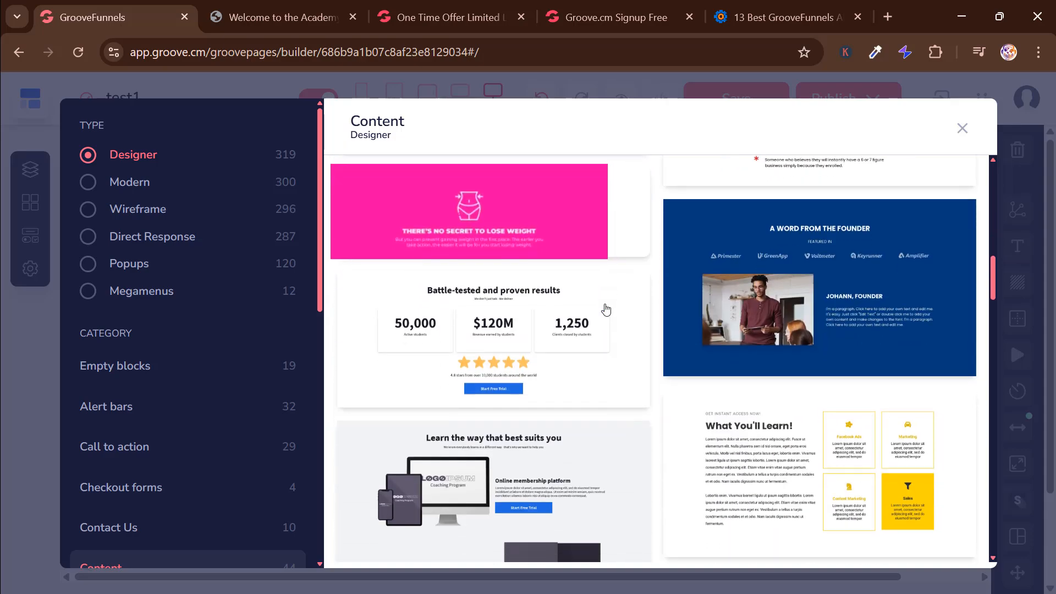
pyautogui.scroll(-10, 605, 310)
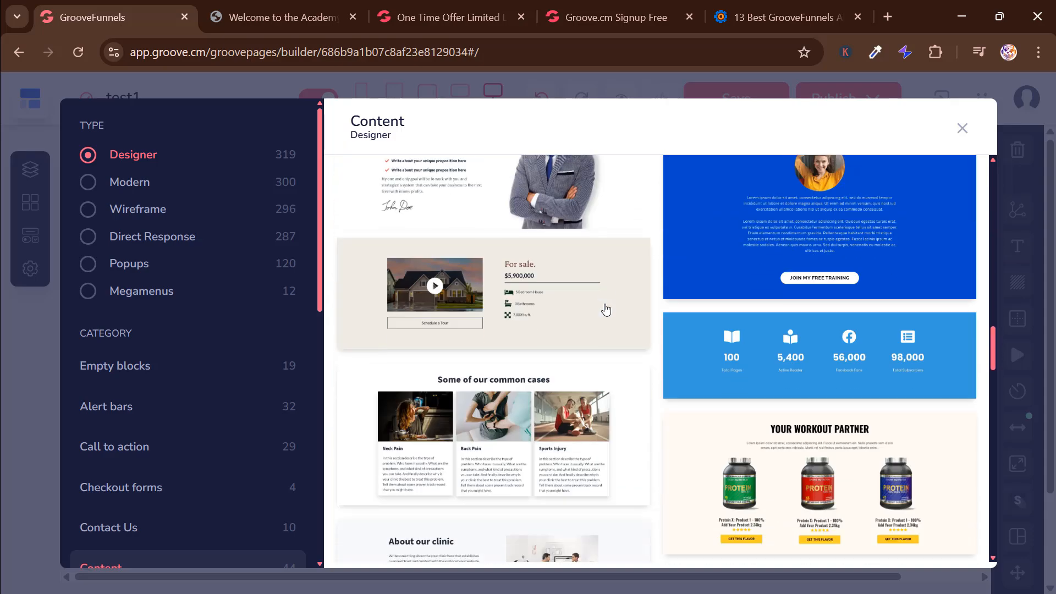
pyautogui.scroll(-2, 606, 309)
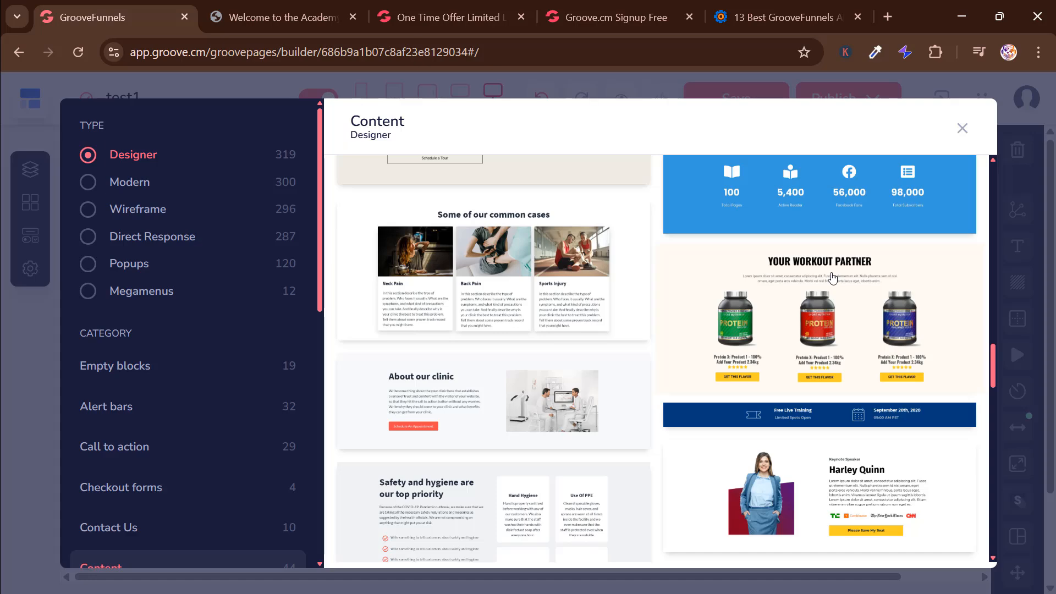
pyautogui.click(812, 300)
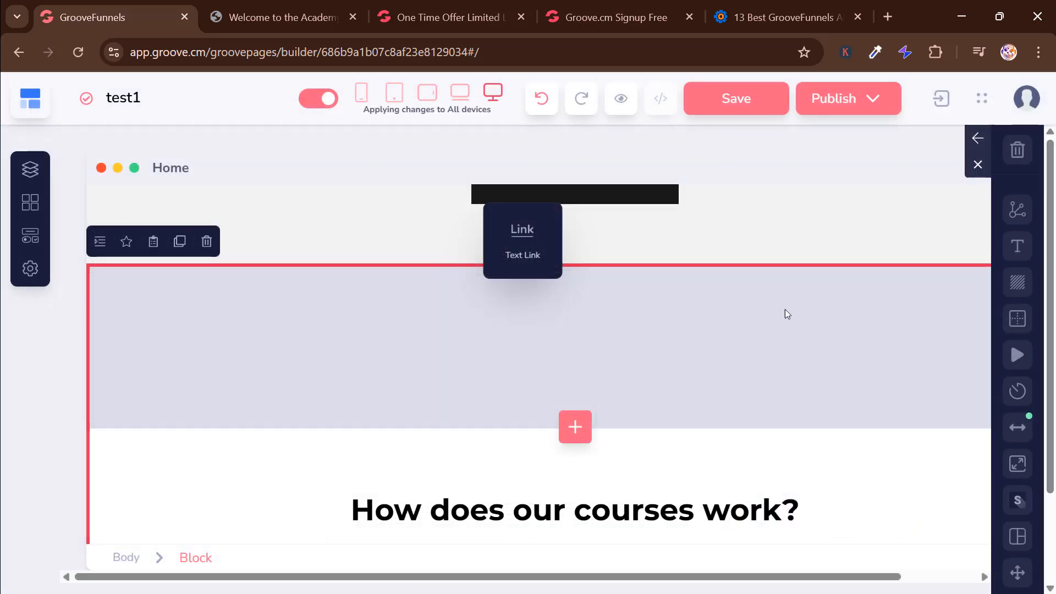
pyautogui.scroll(-3, 731, 341)
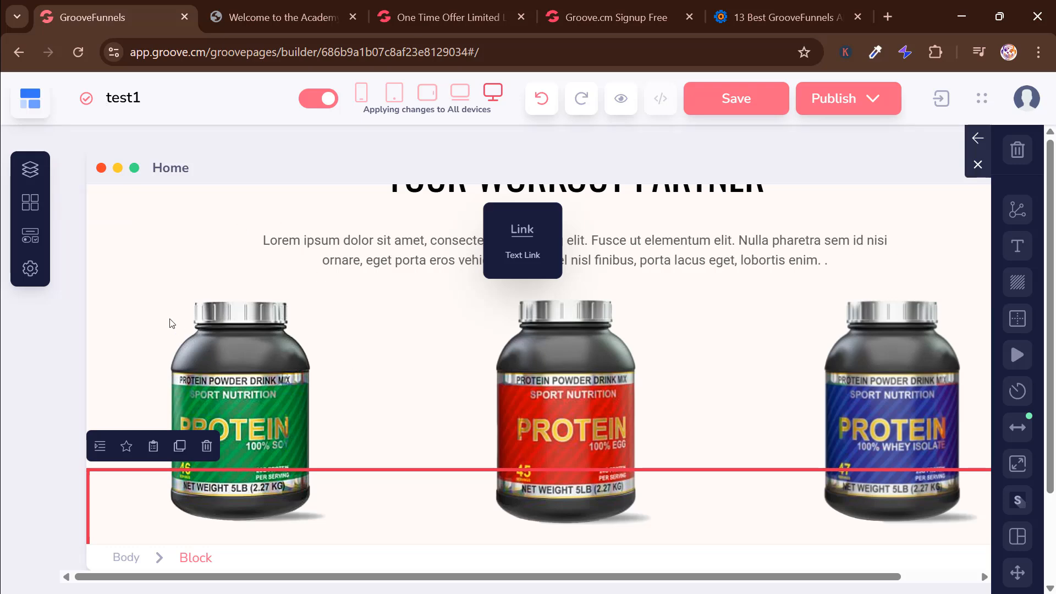
# - Add a red designed Solid Button between the "Your Workout Partner" intro text and the product images
pyautogui.click(31, 205)
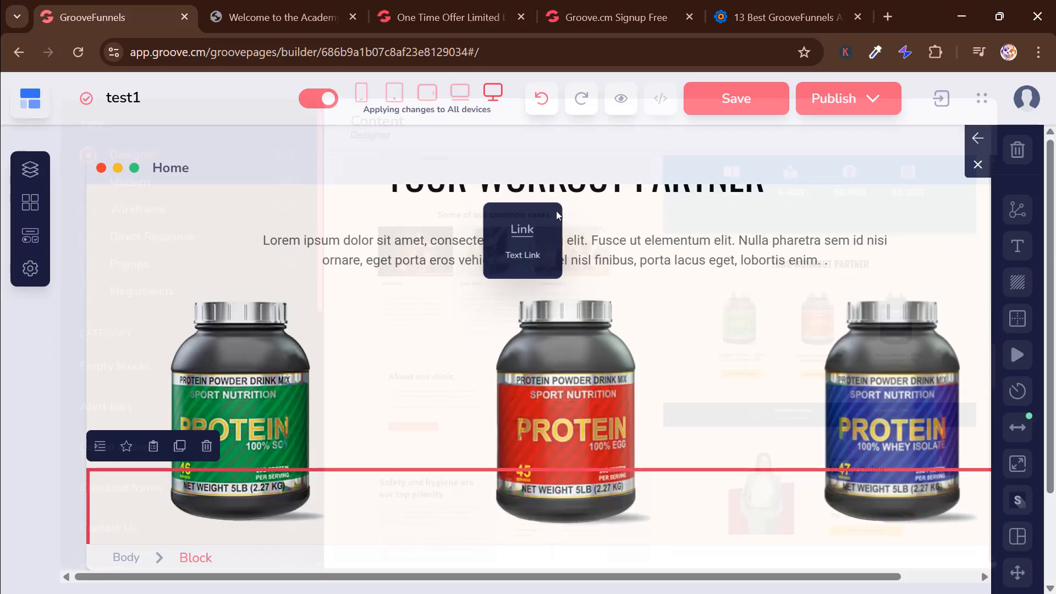
pyautogui.click(961, 128)
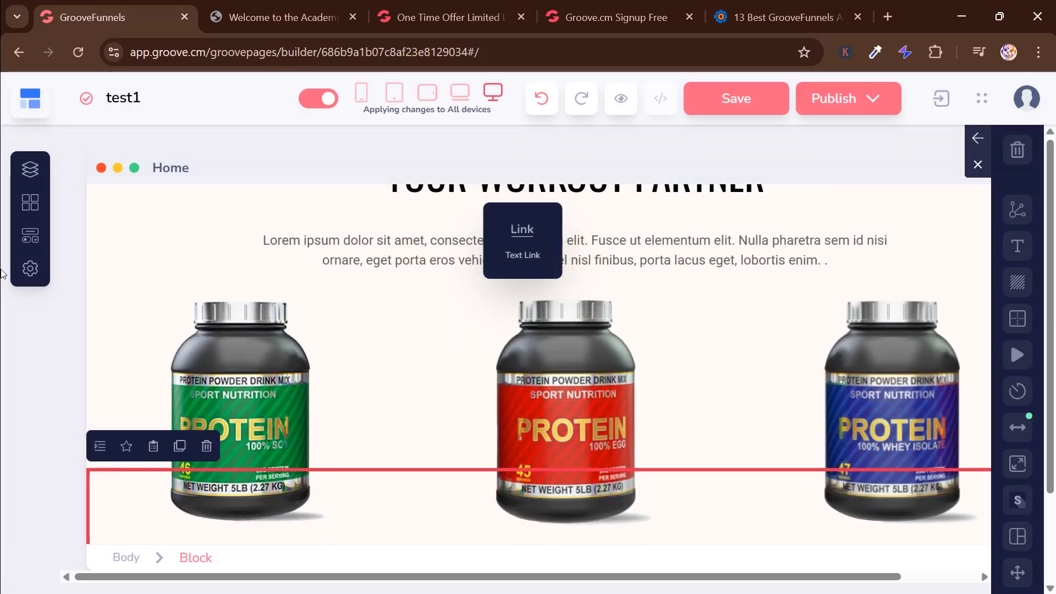
pyautogui.click(29, 236)
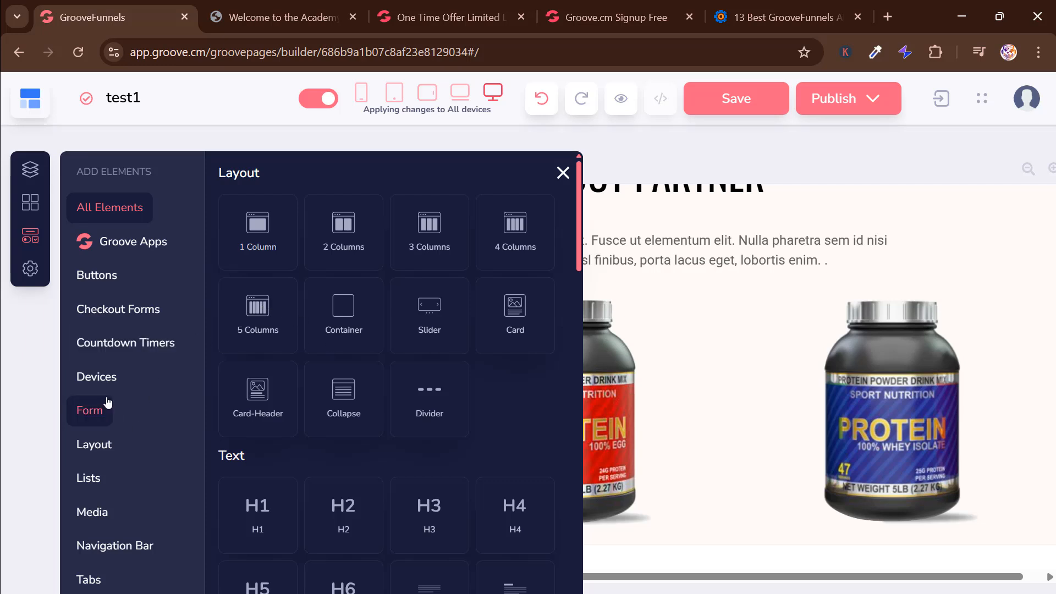
pyautogui.click(140, 346)
pyautogui.click(113, 277)
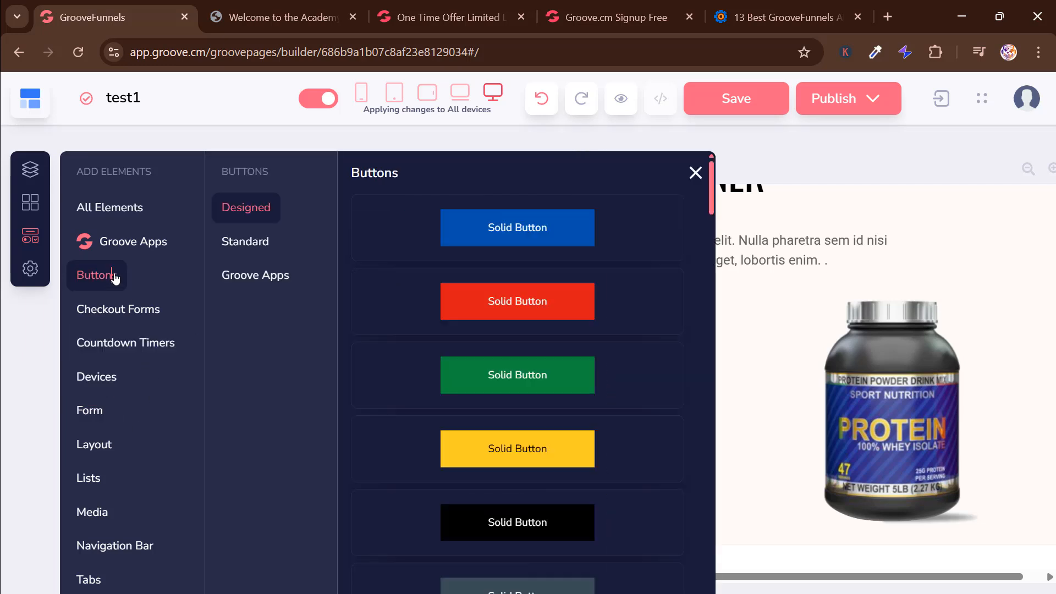
pyautogui.moveTo(495, 301); pyautogui.dragTo(691, 273)
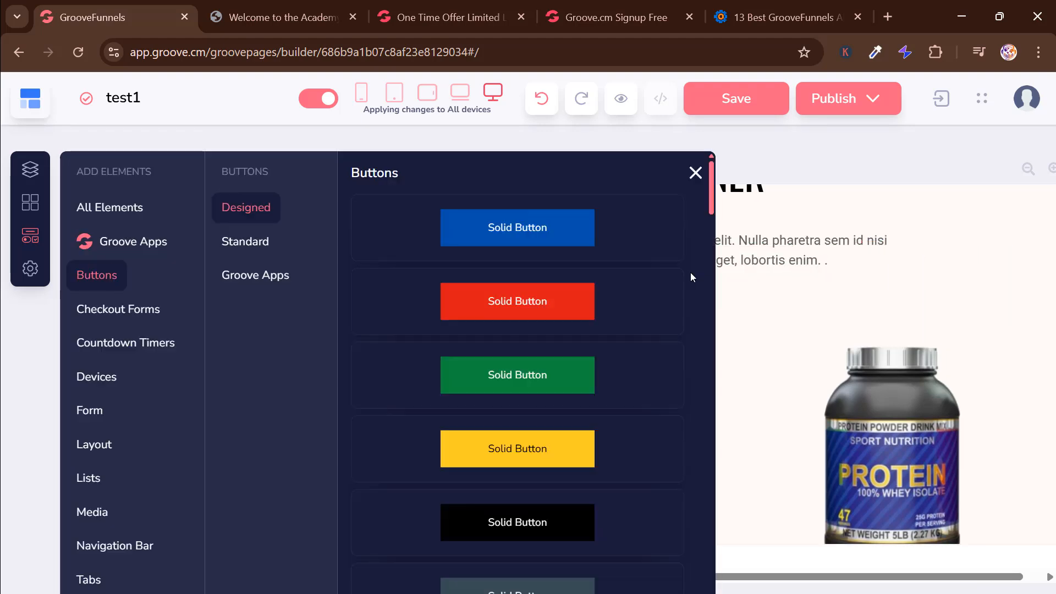
pyautogui.click(695, 173)
pyautogui.click(559, 334)
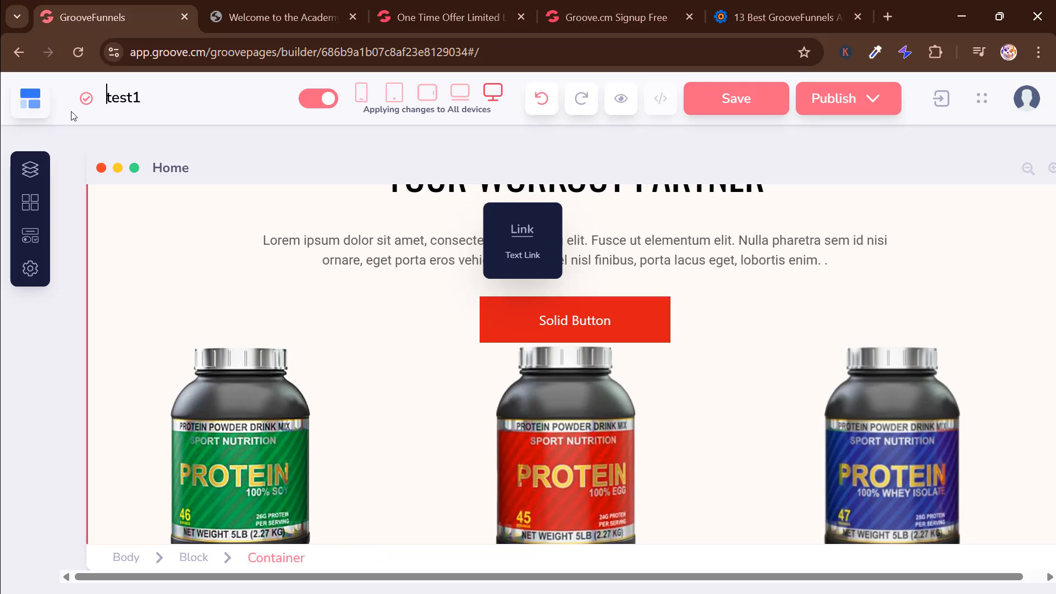
# - Open the list of Groove apps from the page builder
pyautogui.click(251, 7)
pyautogui.click(124, 17)
pyautogui.click(30, 98)
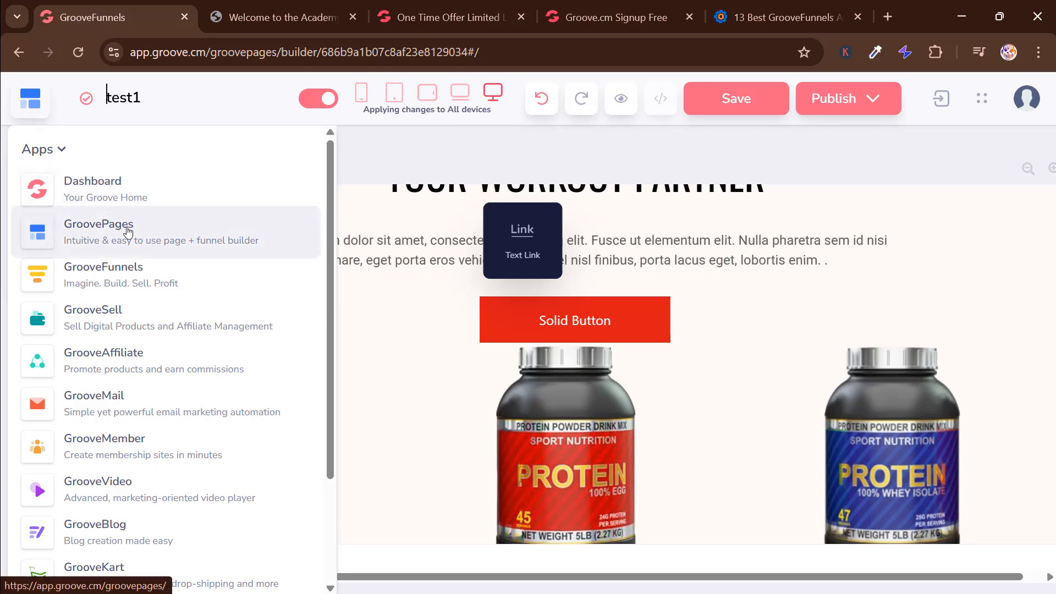